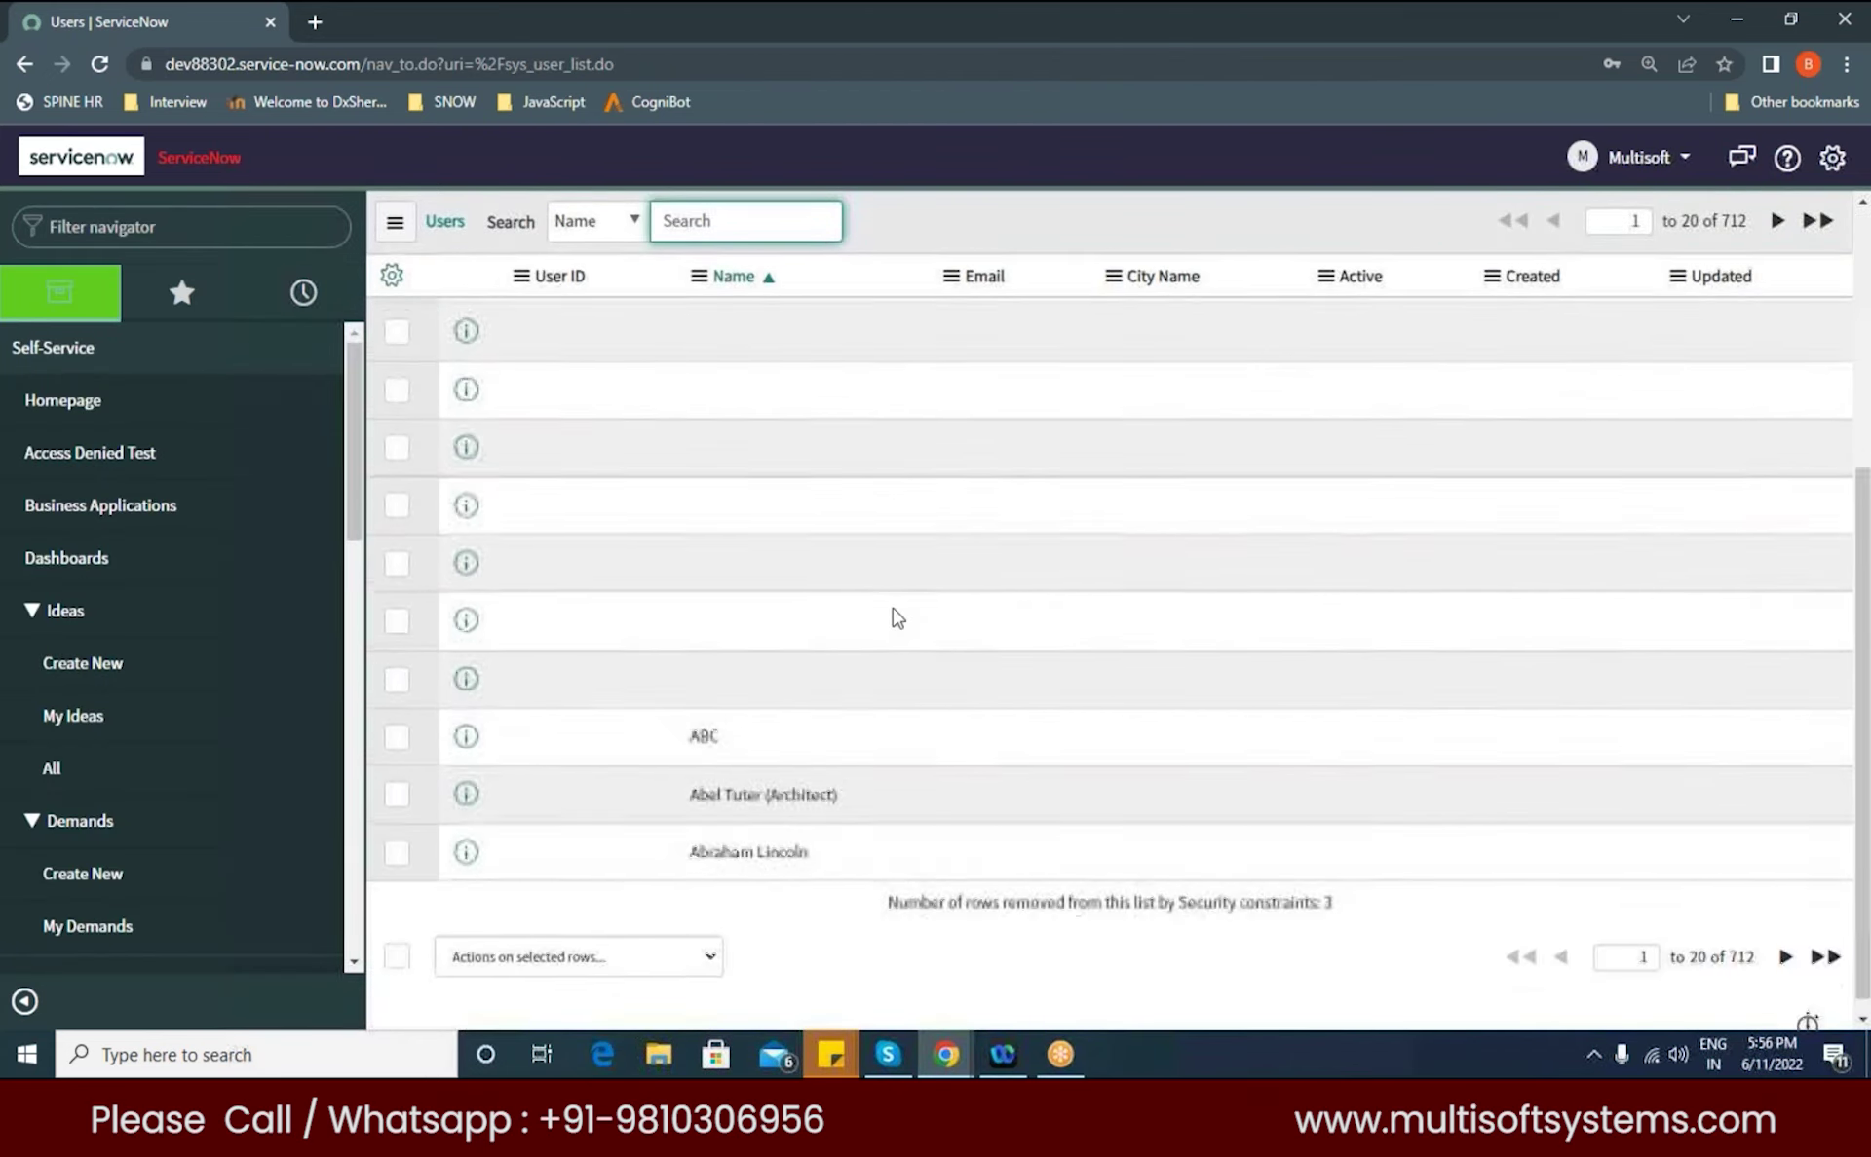
Step: Log out of the current ServiceNow account from the user menu
scroll(893, 608, down, 1)
scroll(892, 608, down, 5)
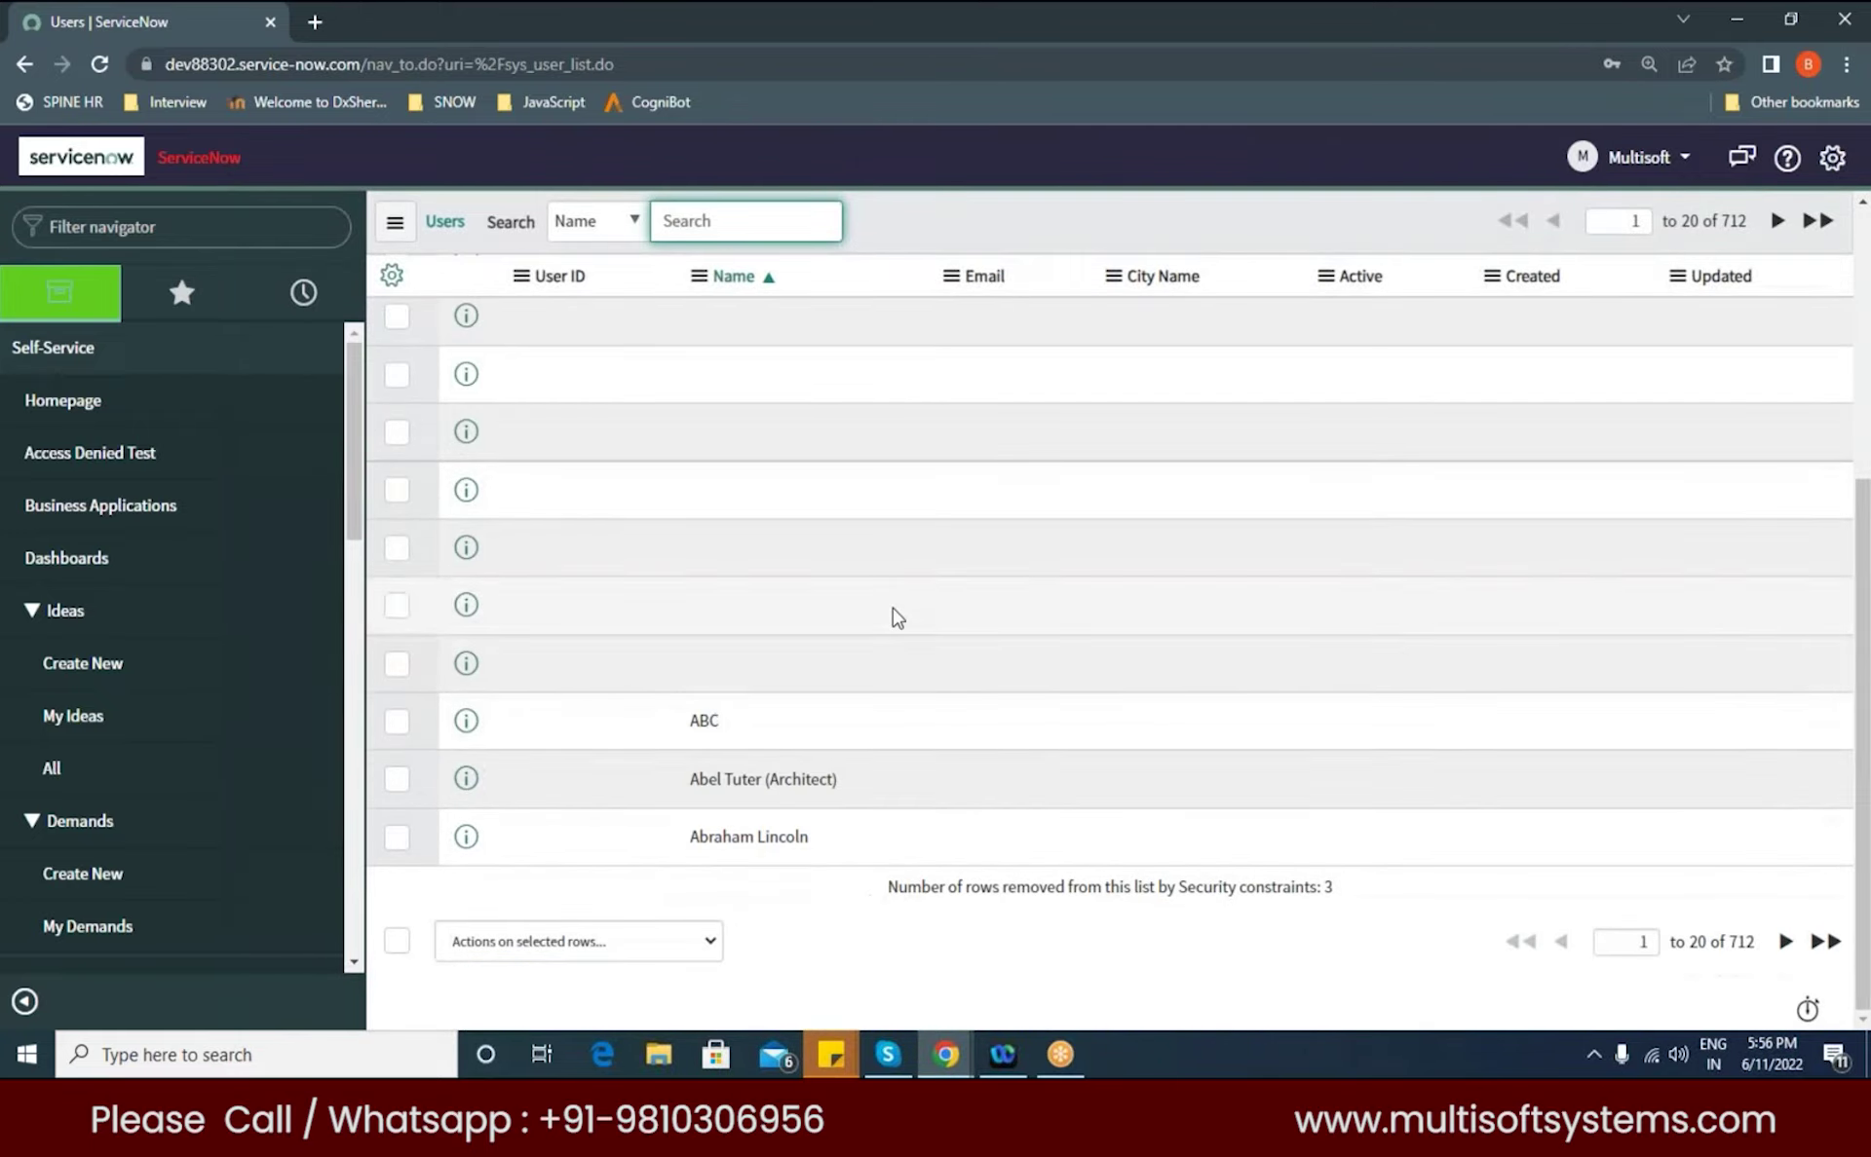
scroll(901, 650, up, 5)
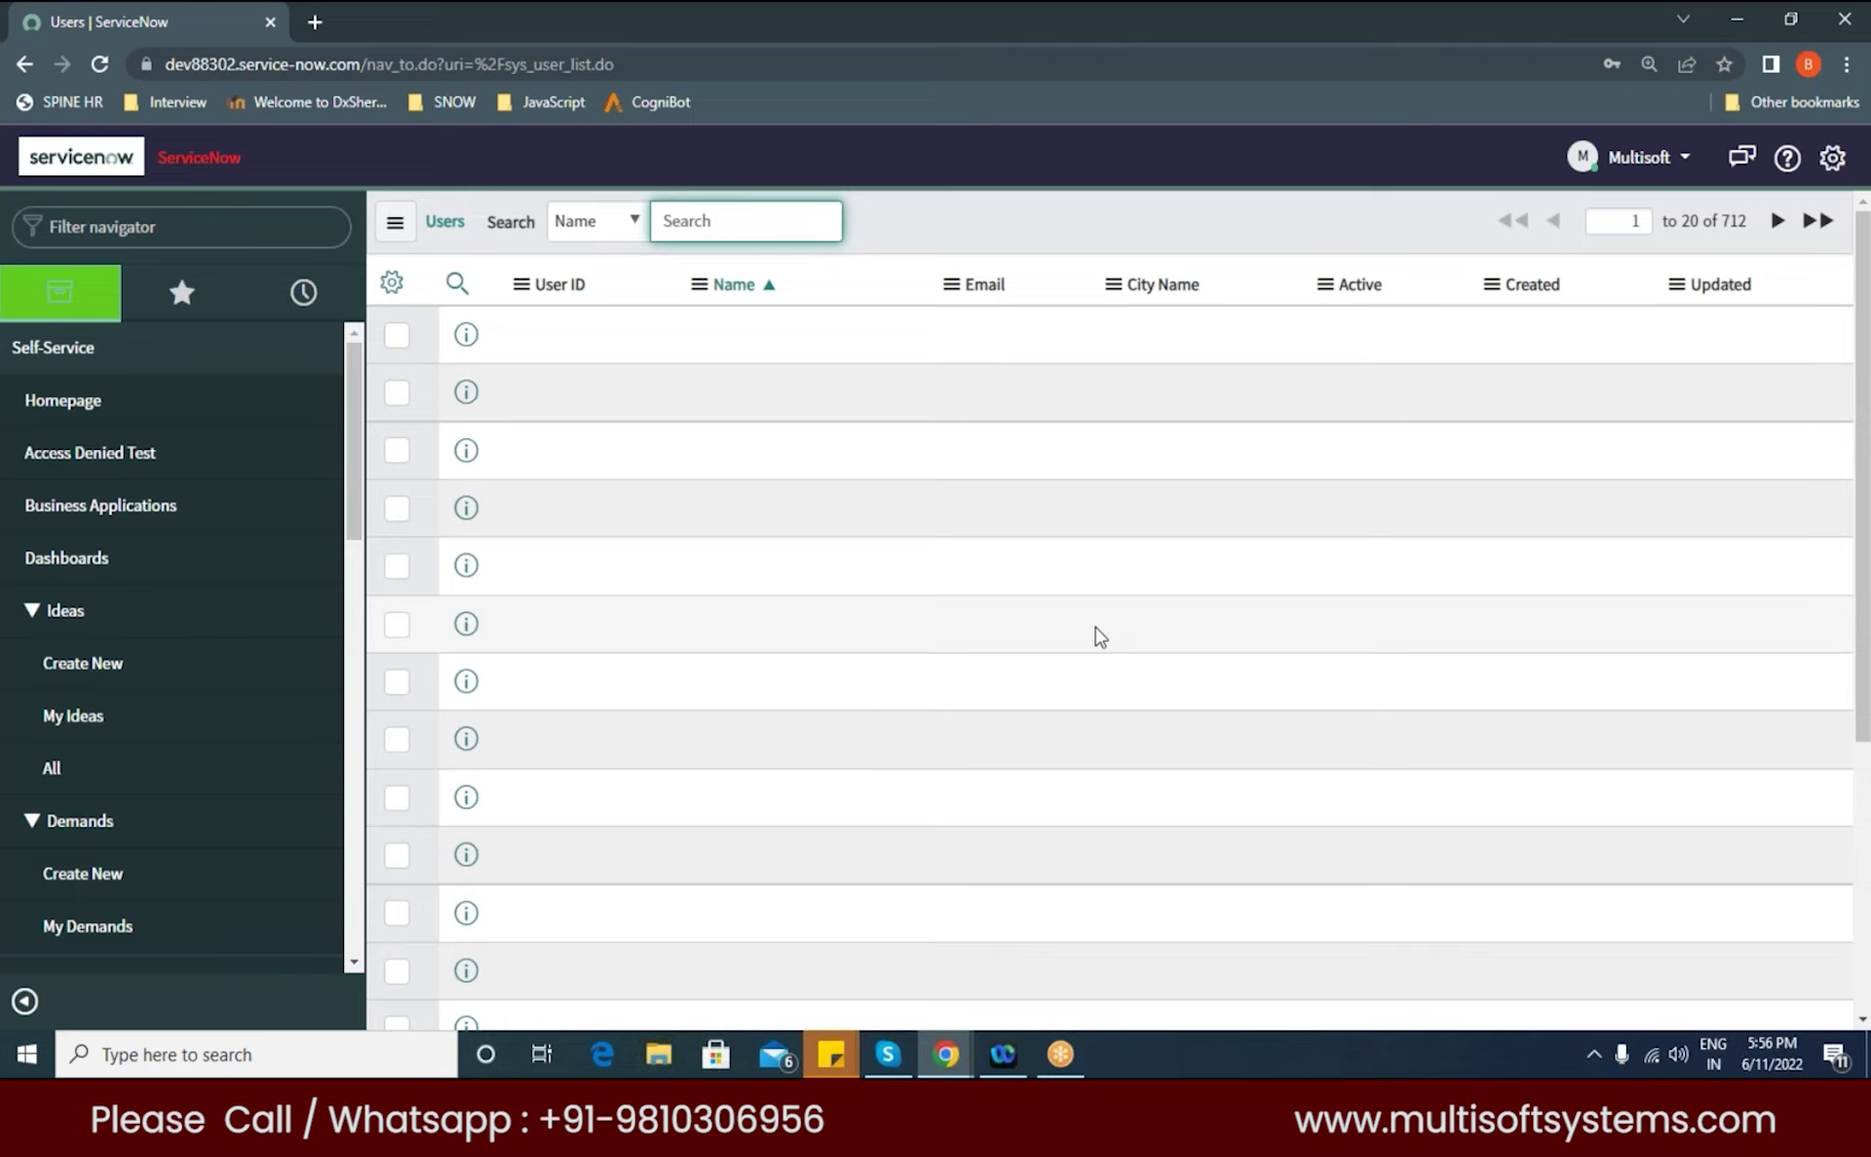
click(1691, 169)
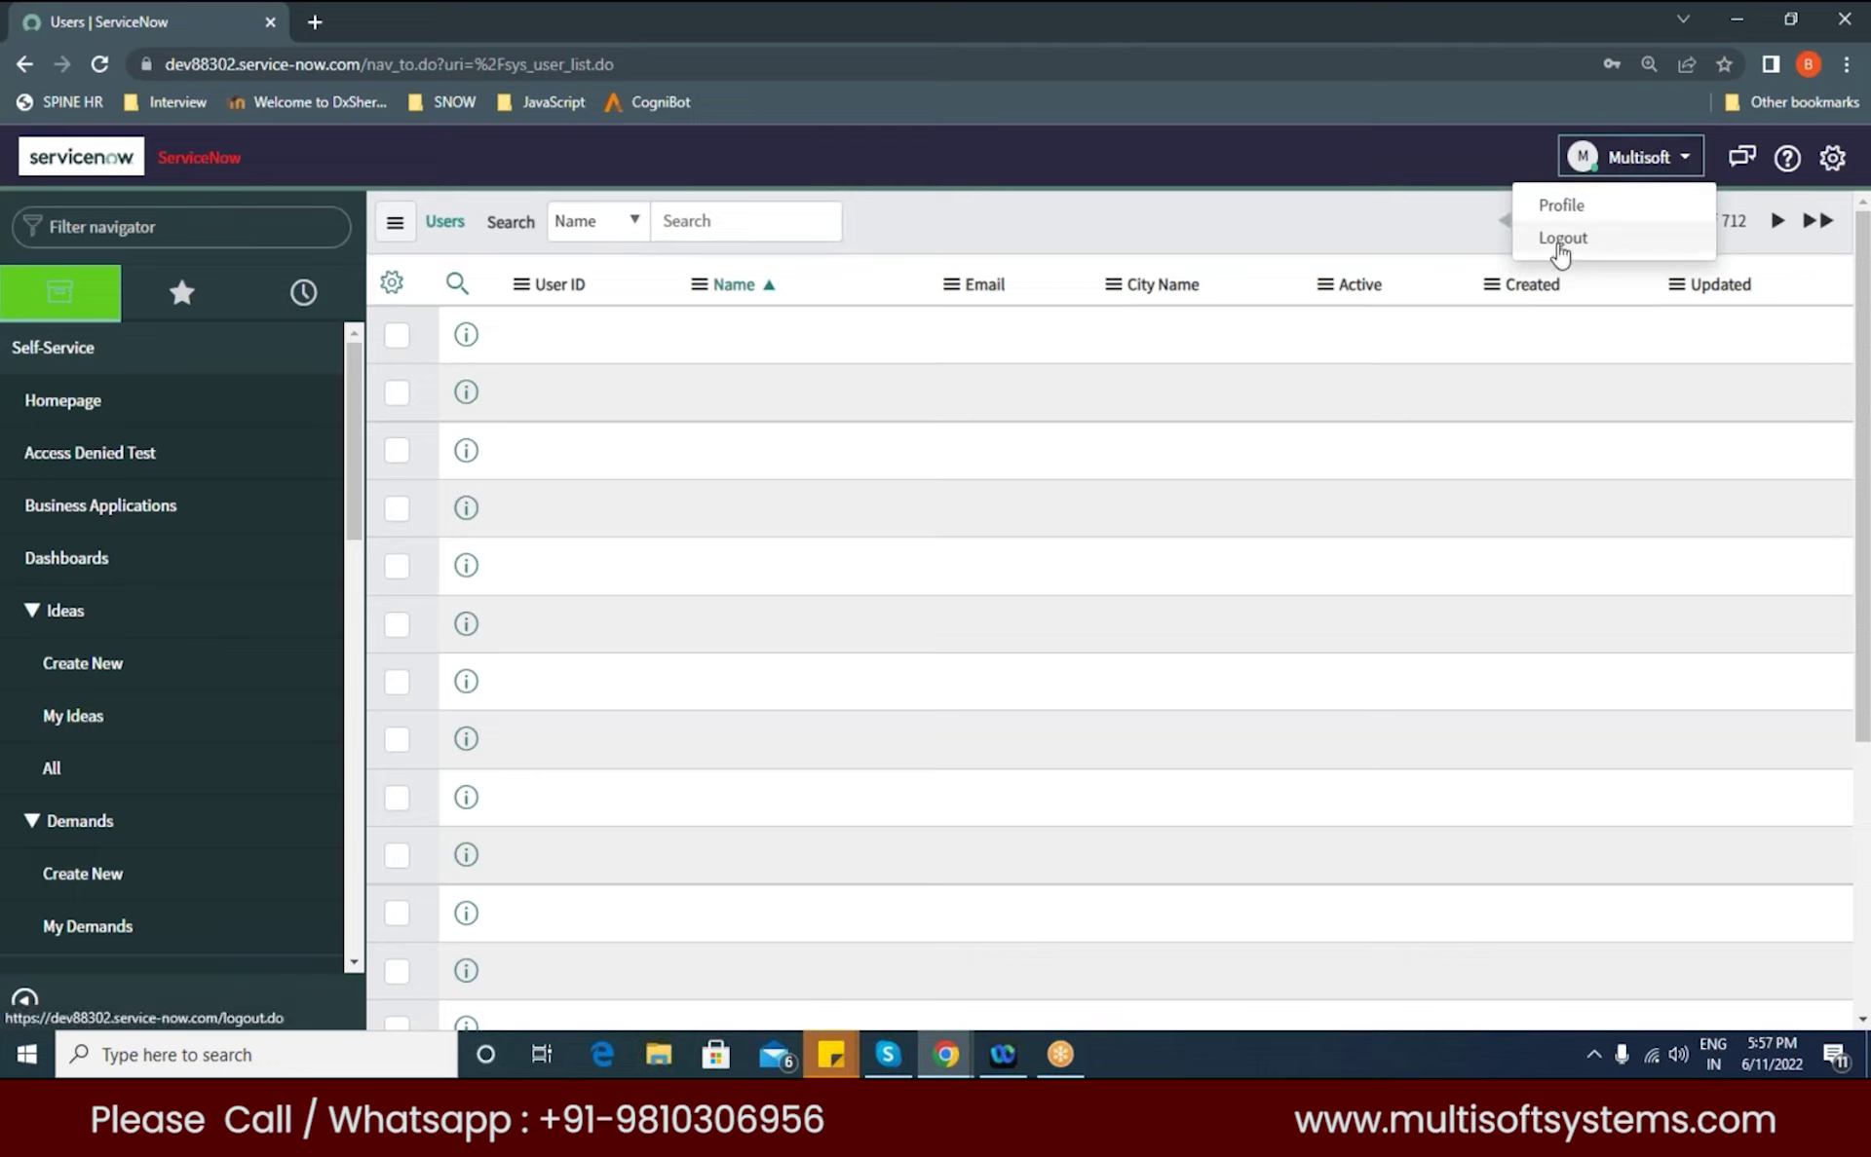
click(1561, 240)
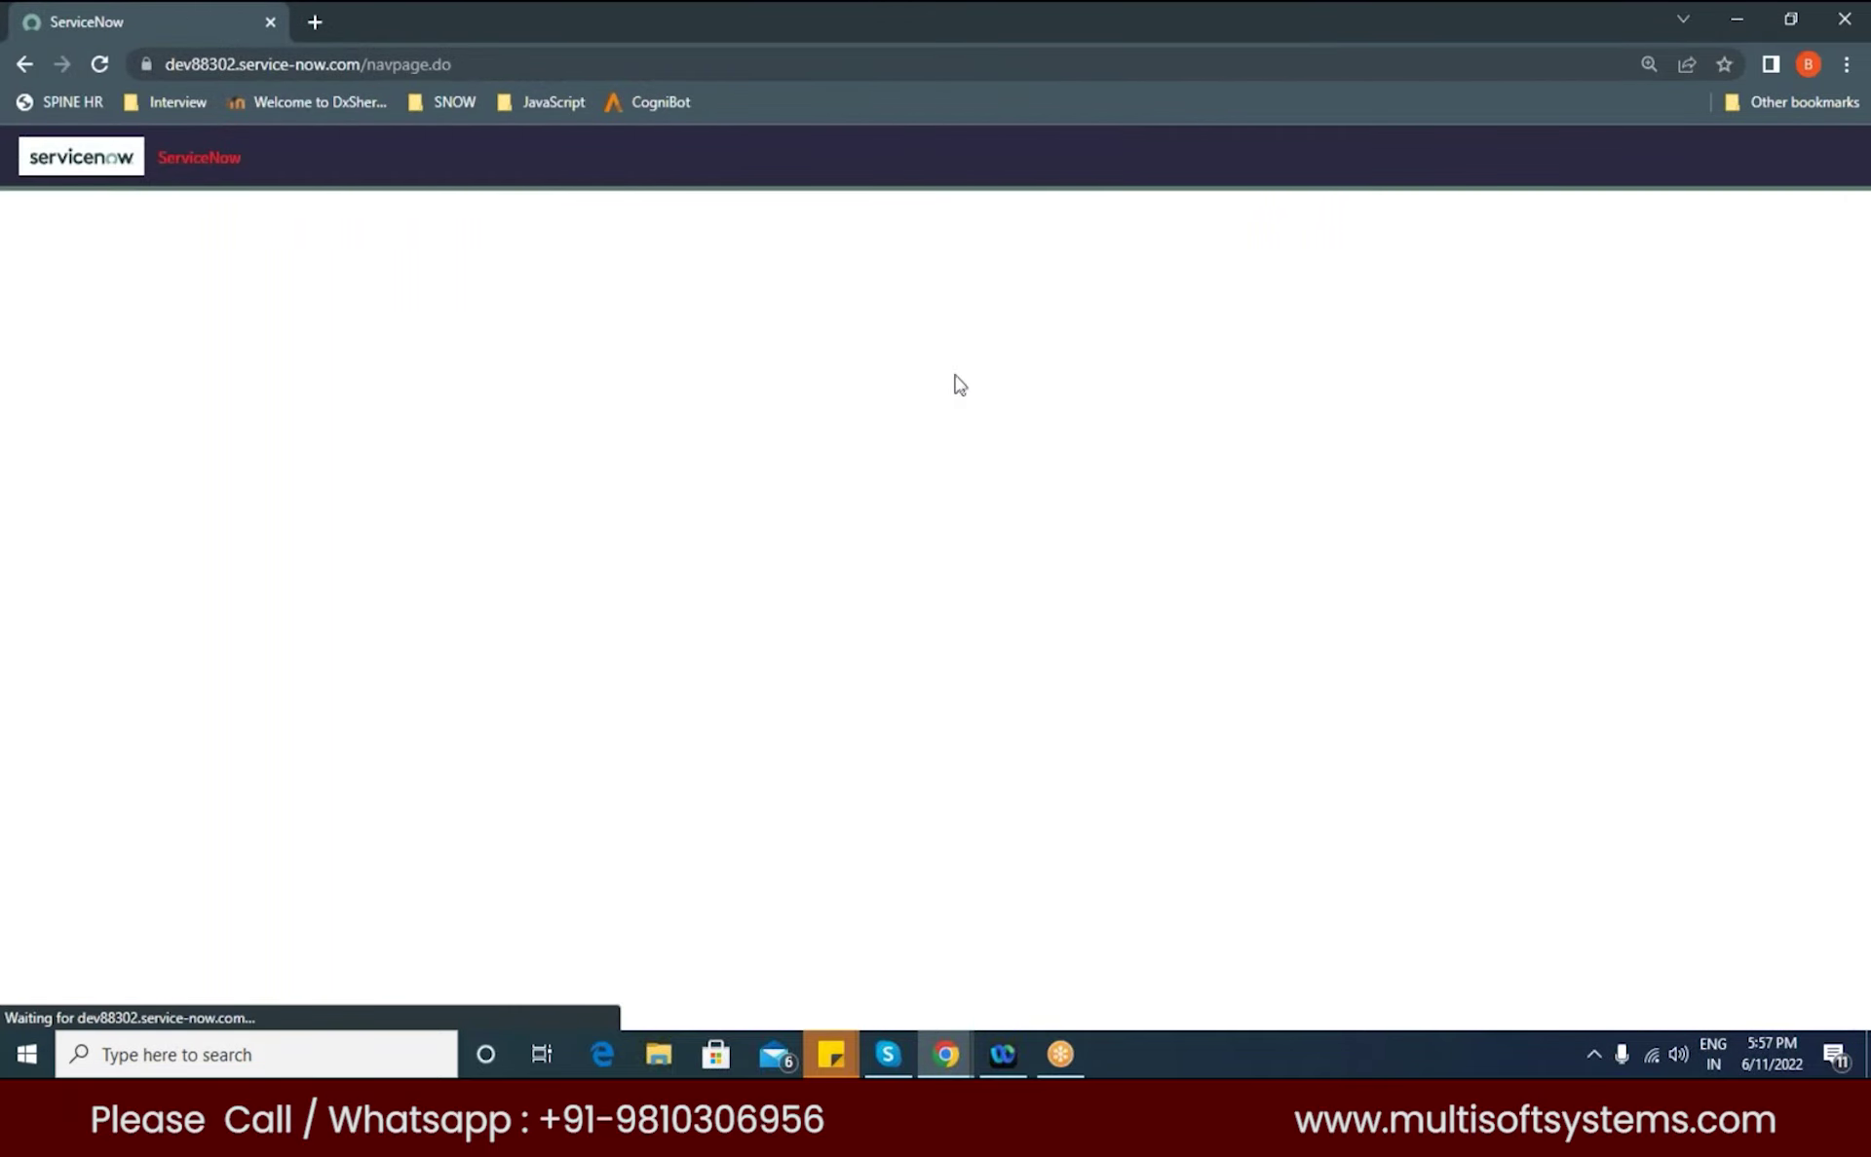
Step: Sign back in as admin with the account password
text(admin)
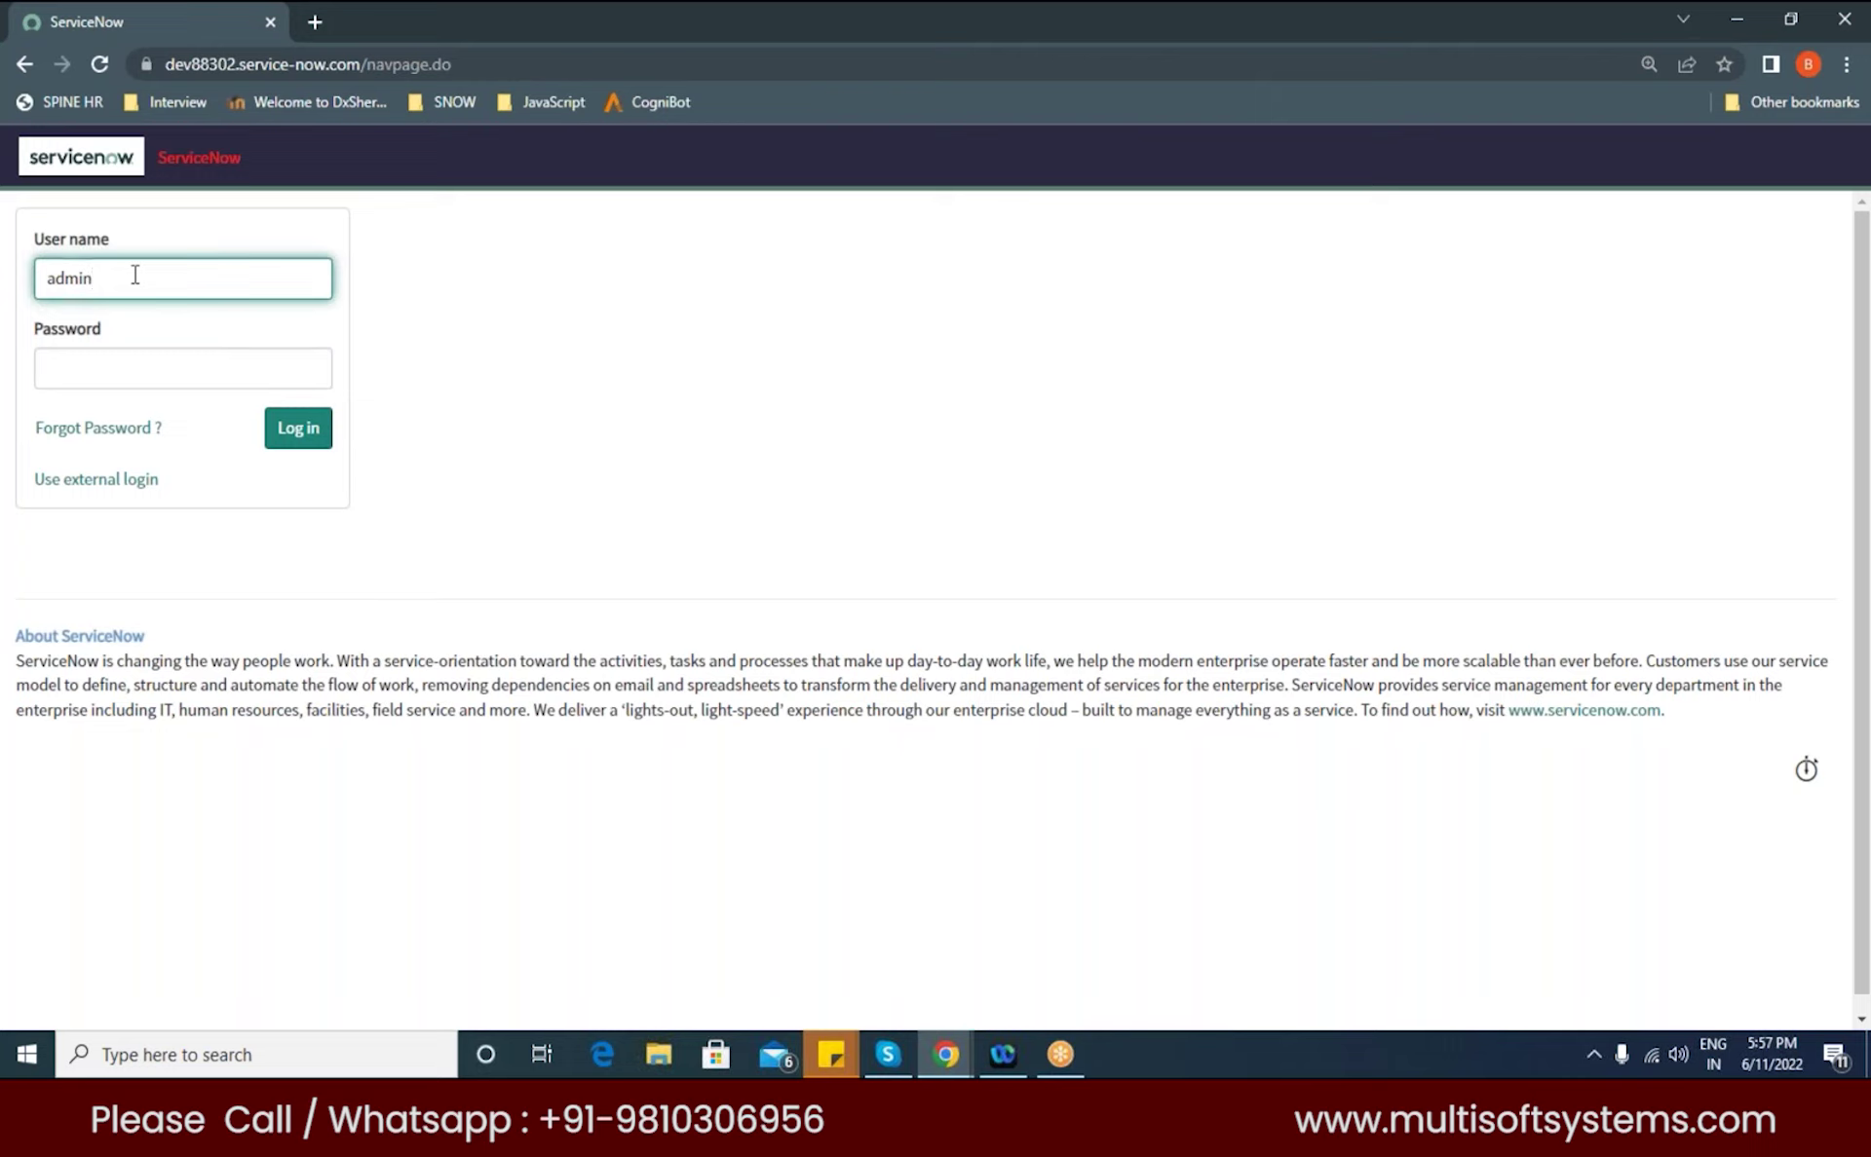
key(Tab)
text(••••••••)
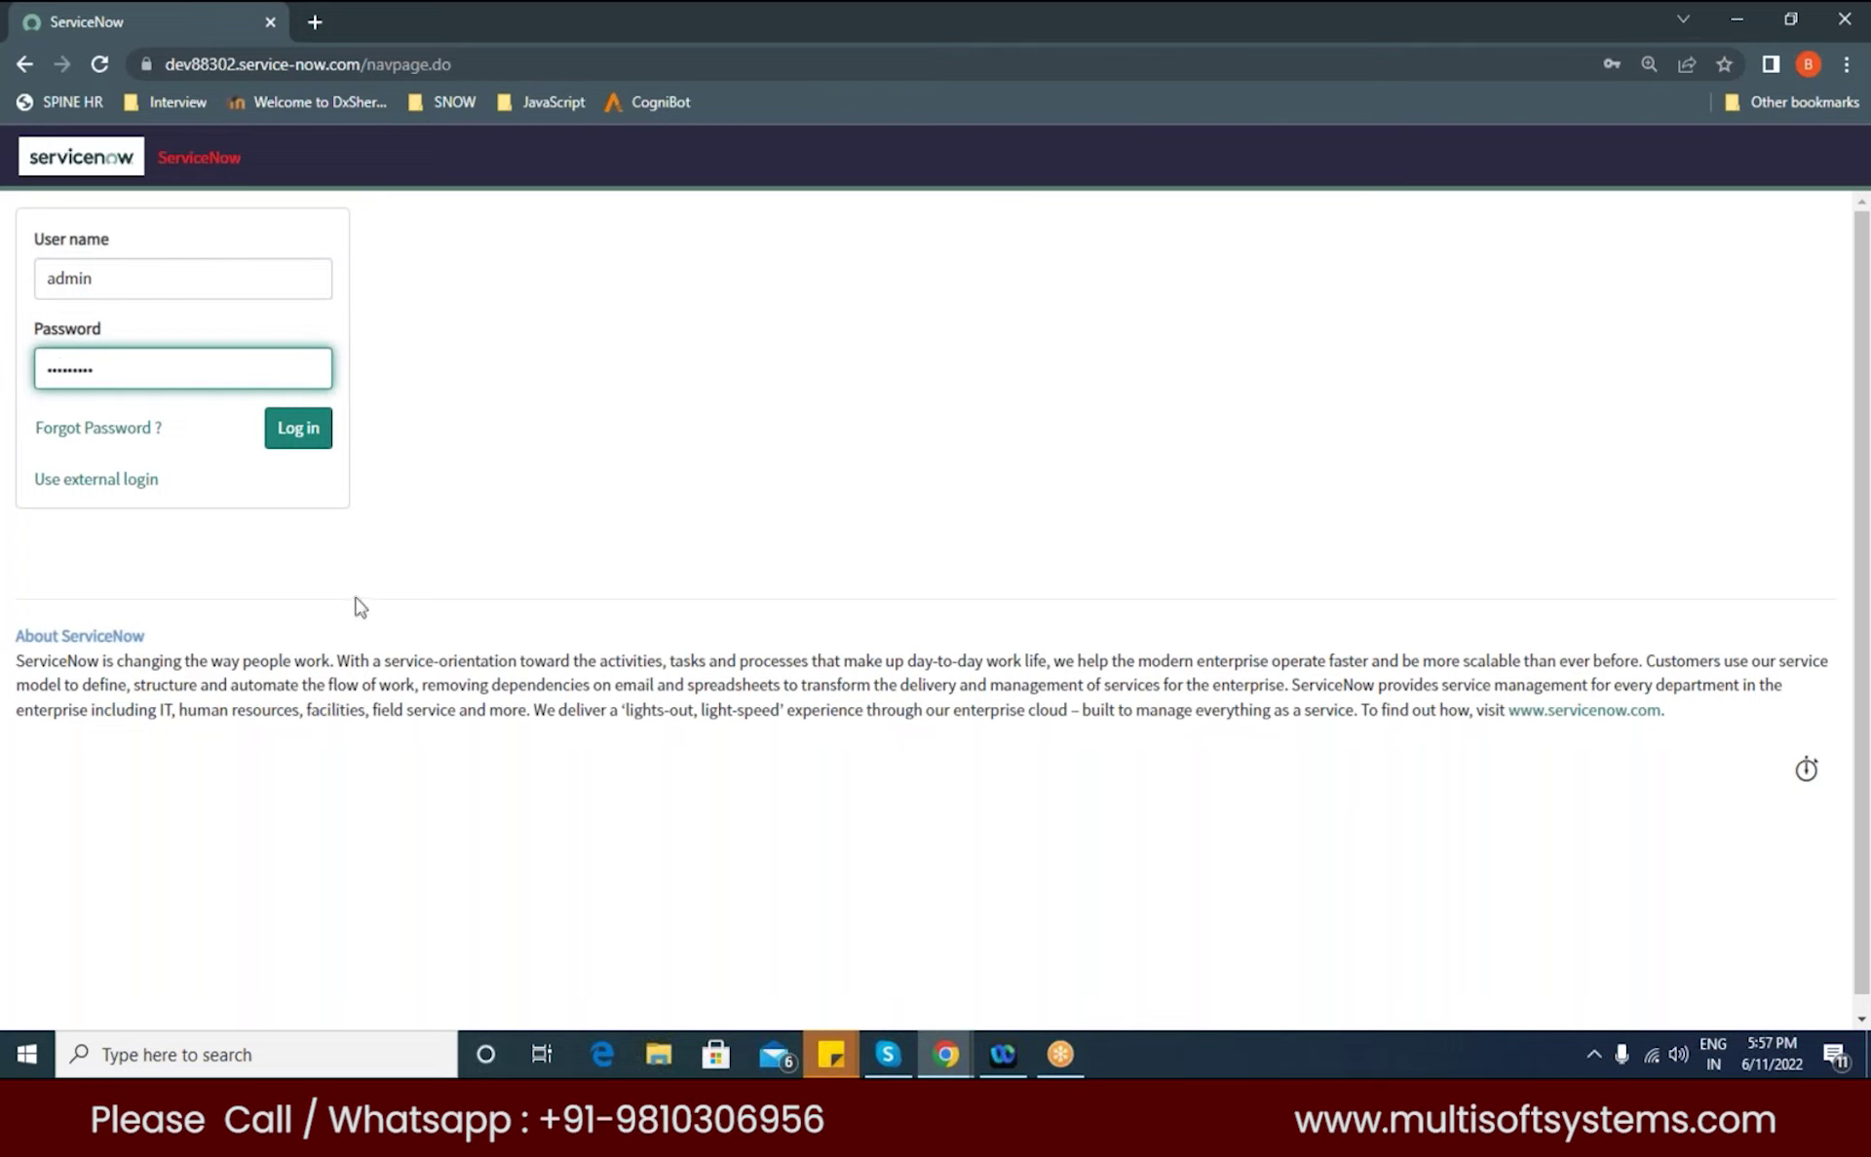
click(284, 438)
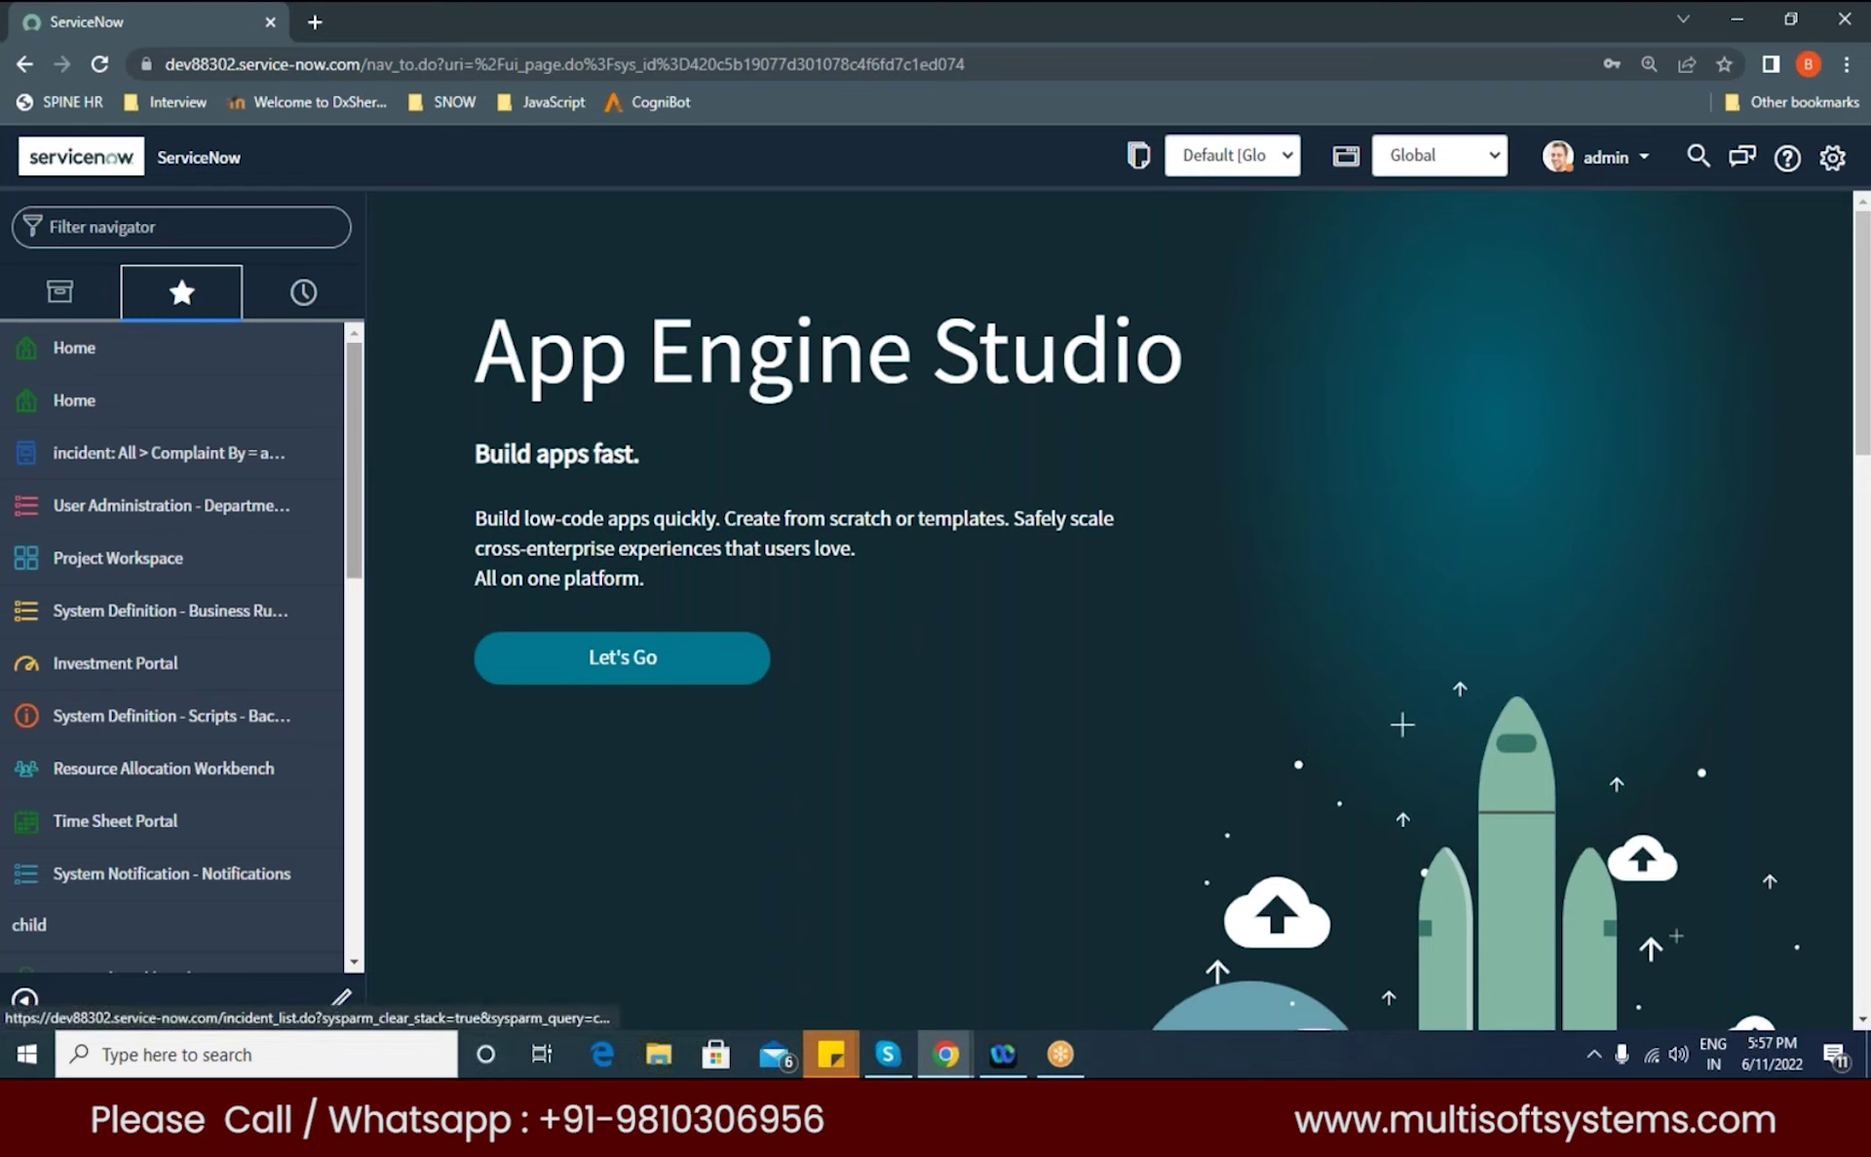
Step: Filter the navigator for 'roles' and open System Security > Users and Groups > Roles
scroll(361, 538, down, 2)
drag(361, 538, 378, 431)
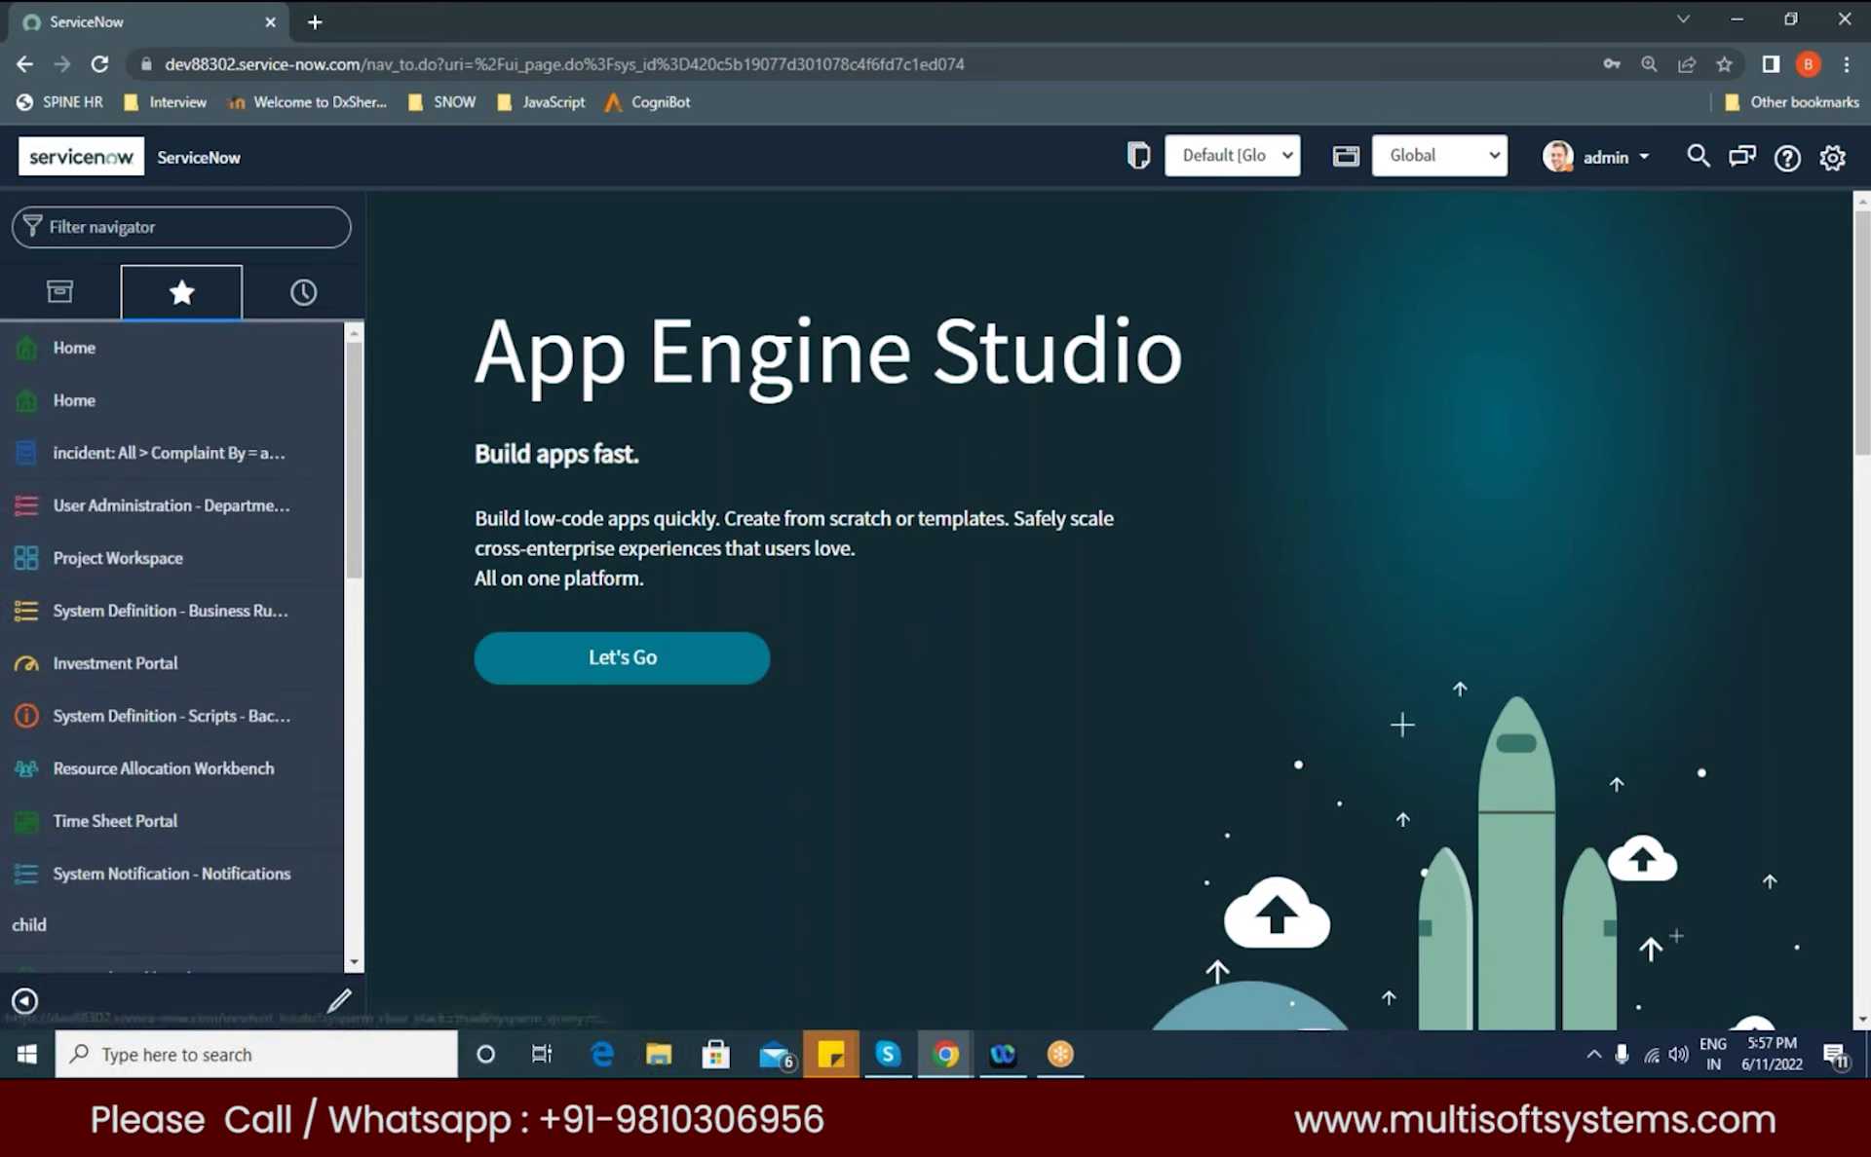
click(189, 215)
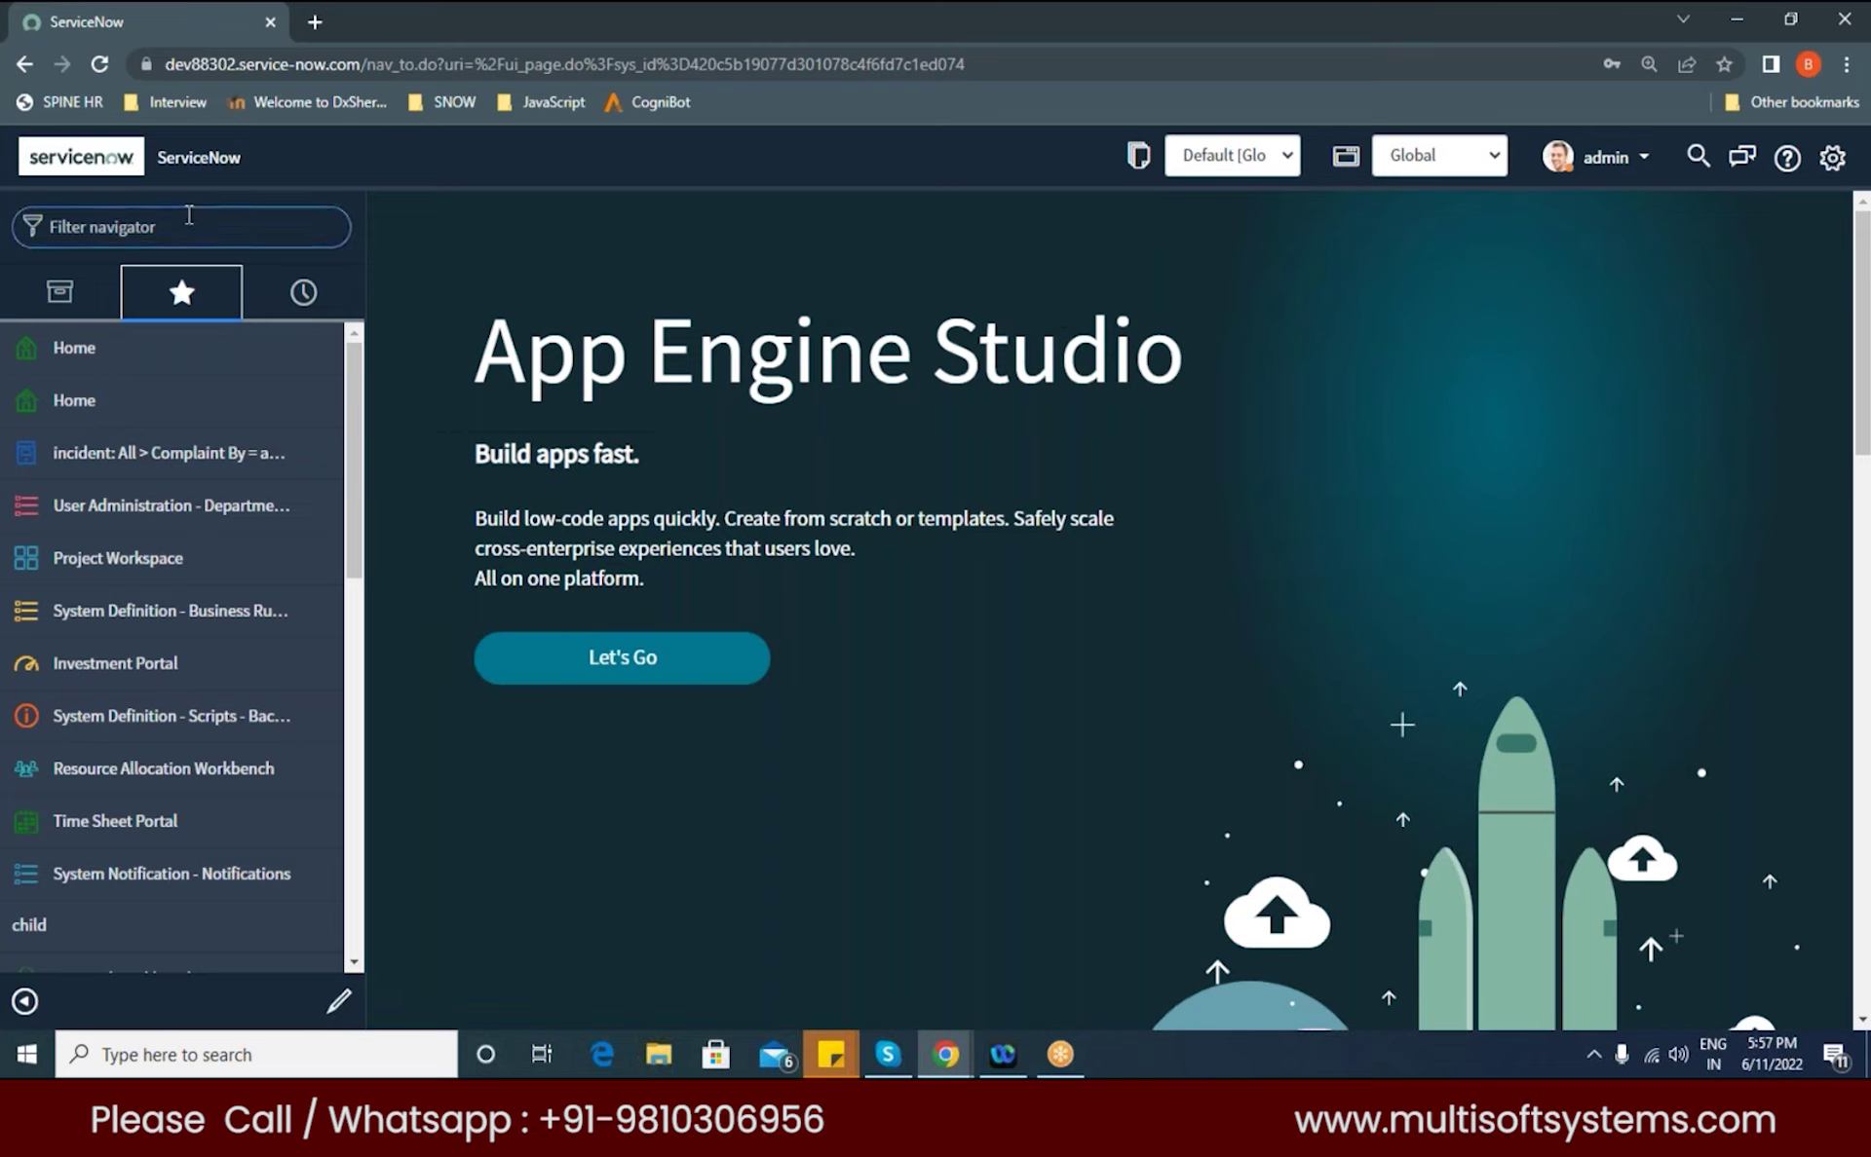
text(roles)
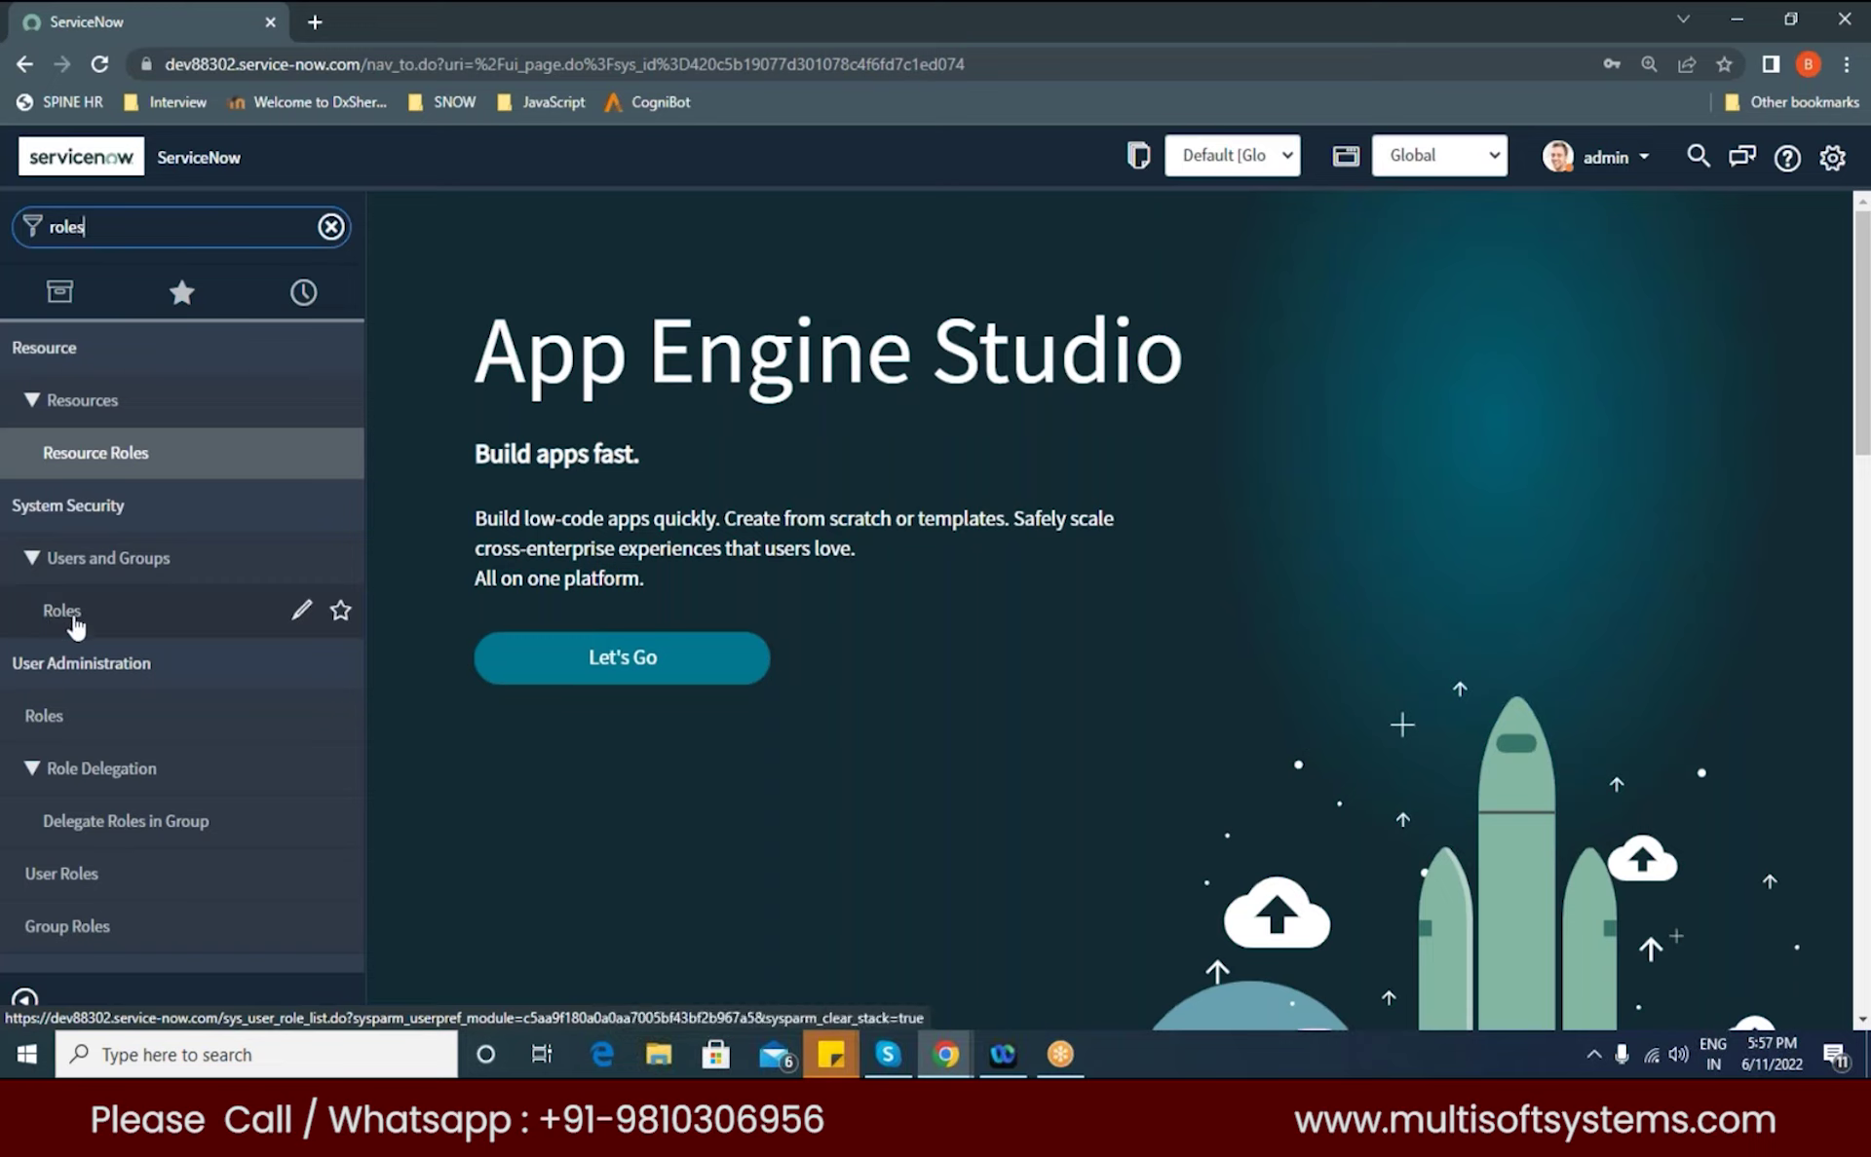
click(68, 613)
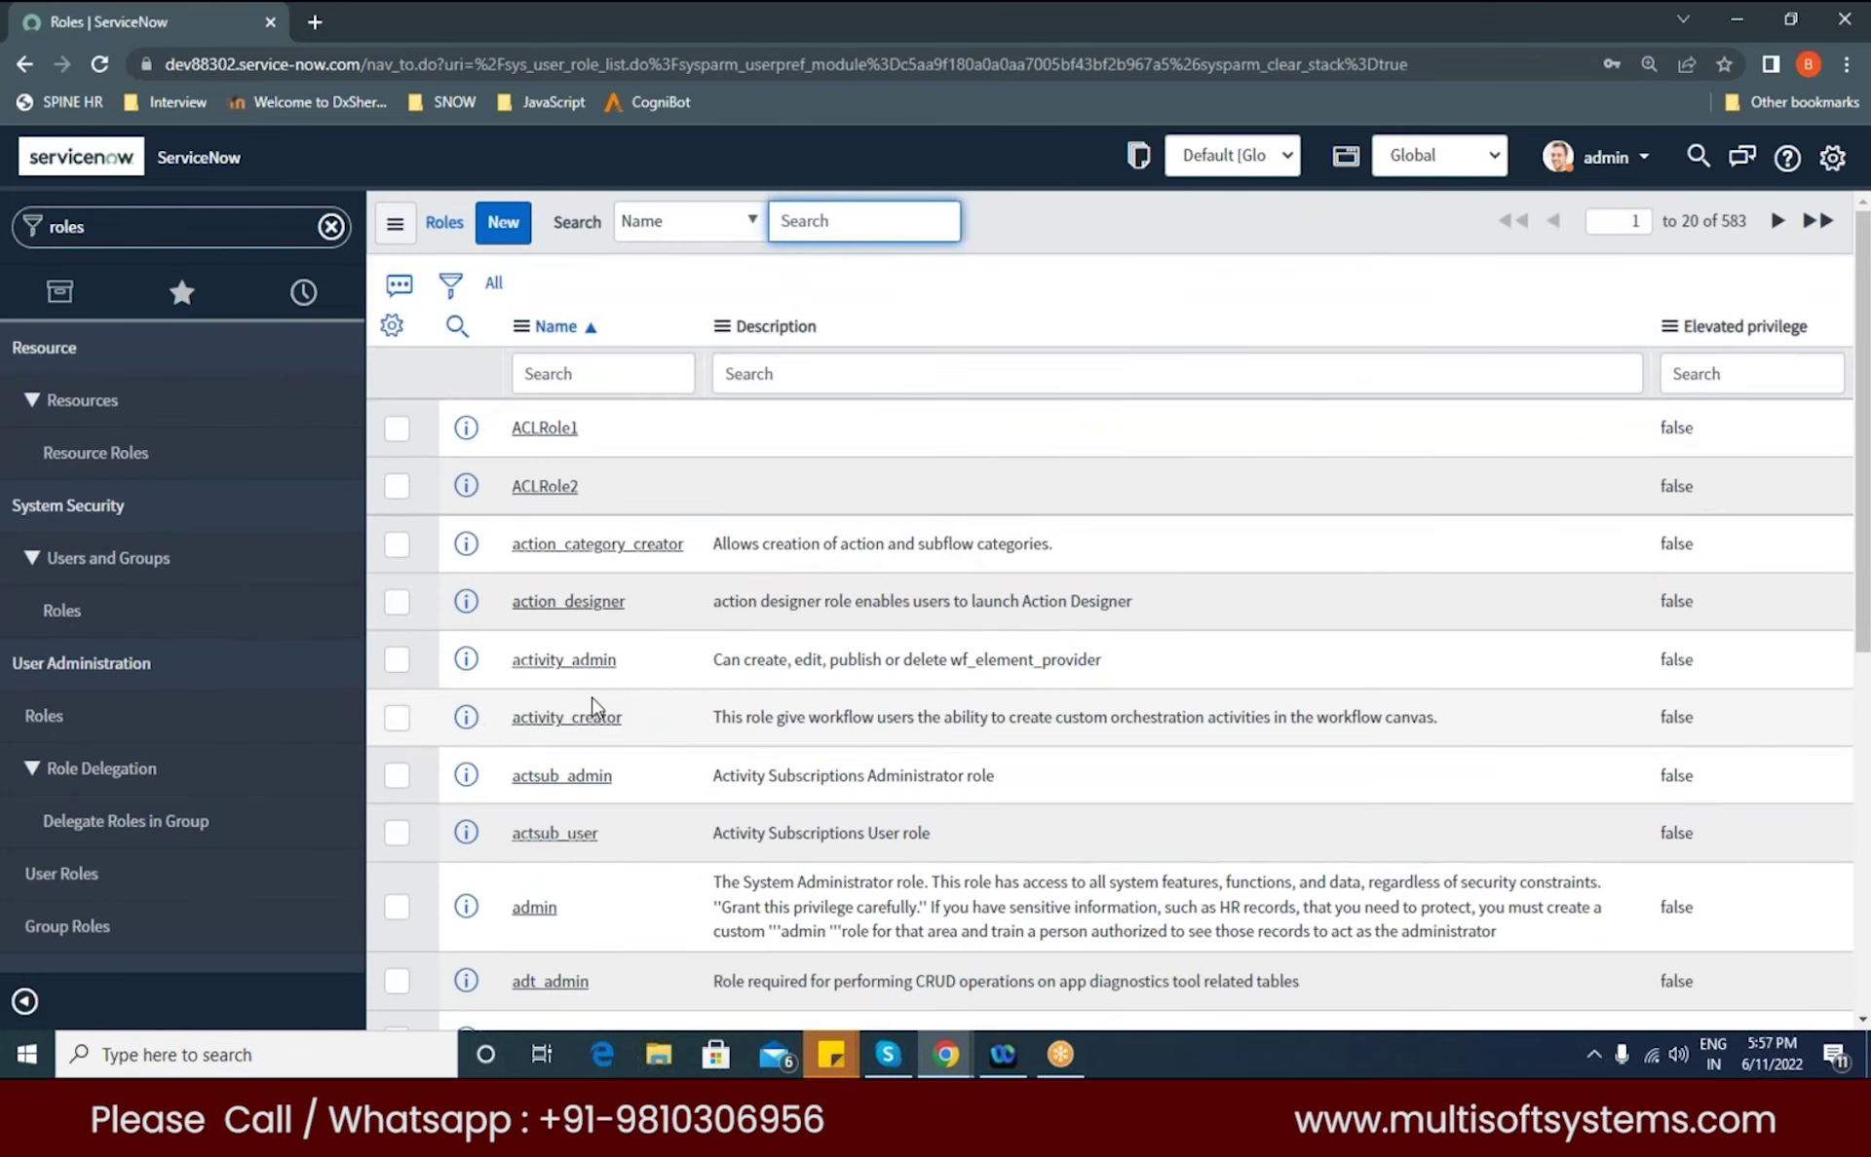
Step: Start a new Role record, keeping Requires Subscription at Unspecified
click(500, 223)
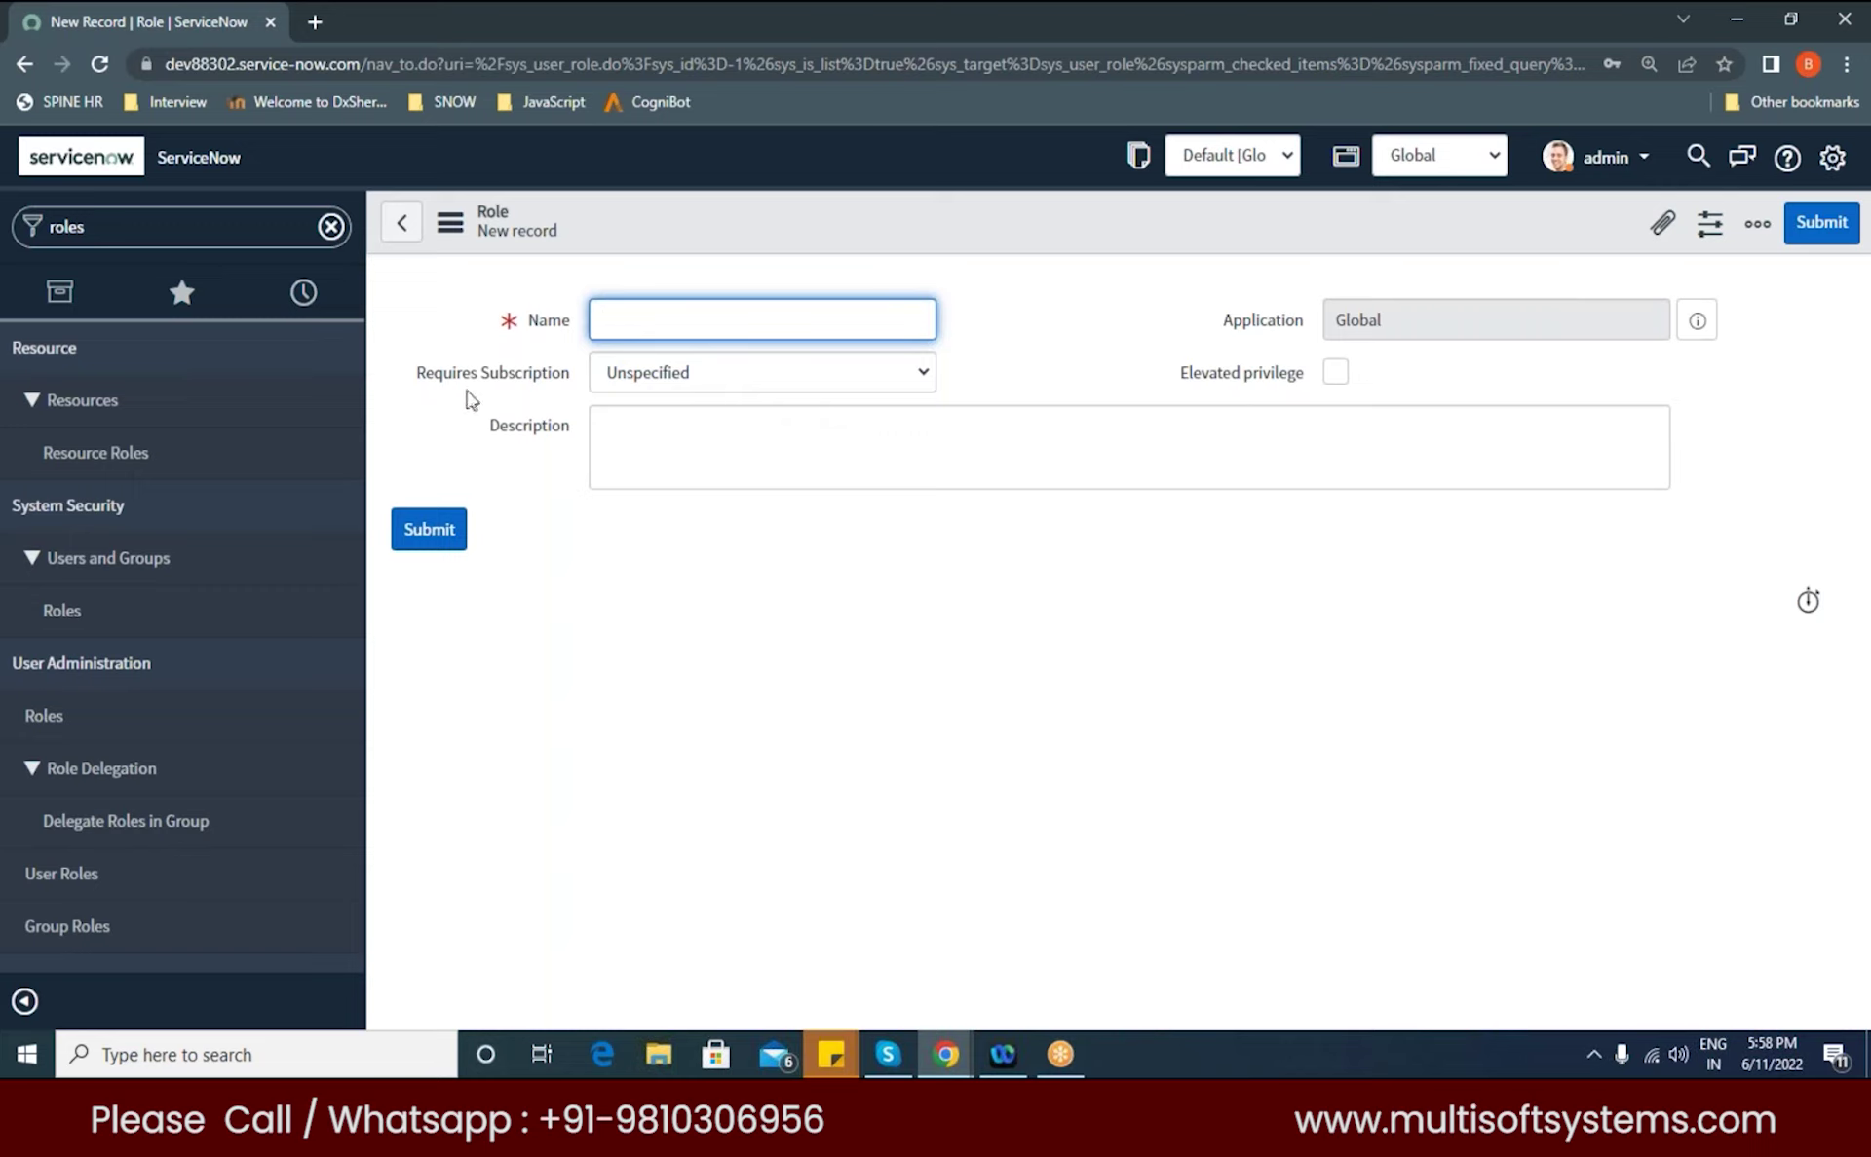
mouse_move(555, 378)
click(927, 371)
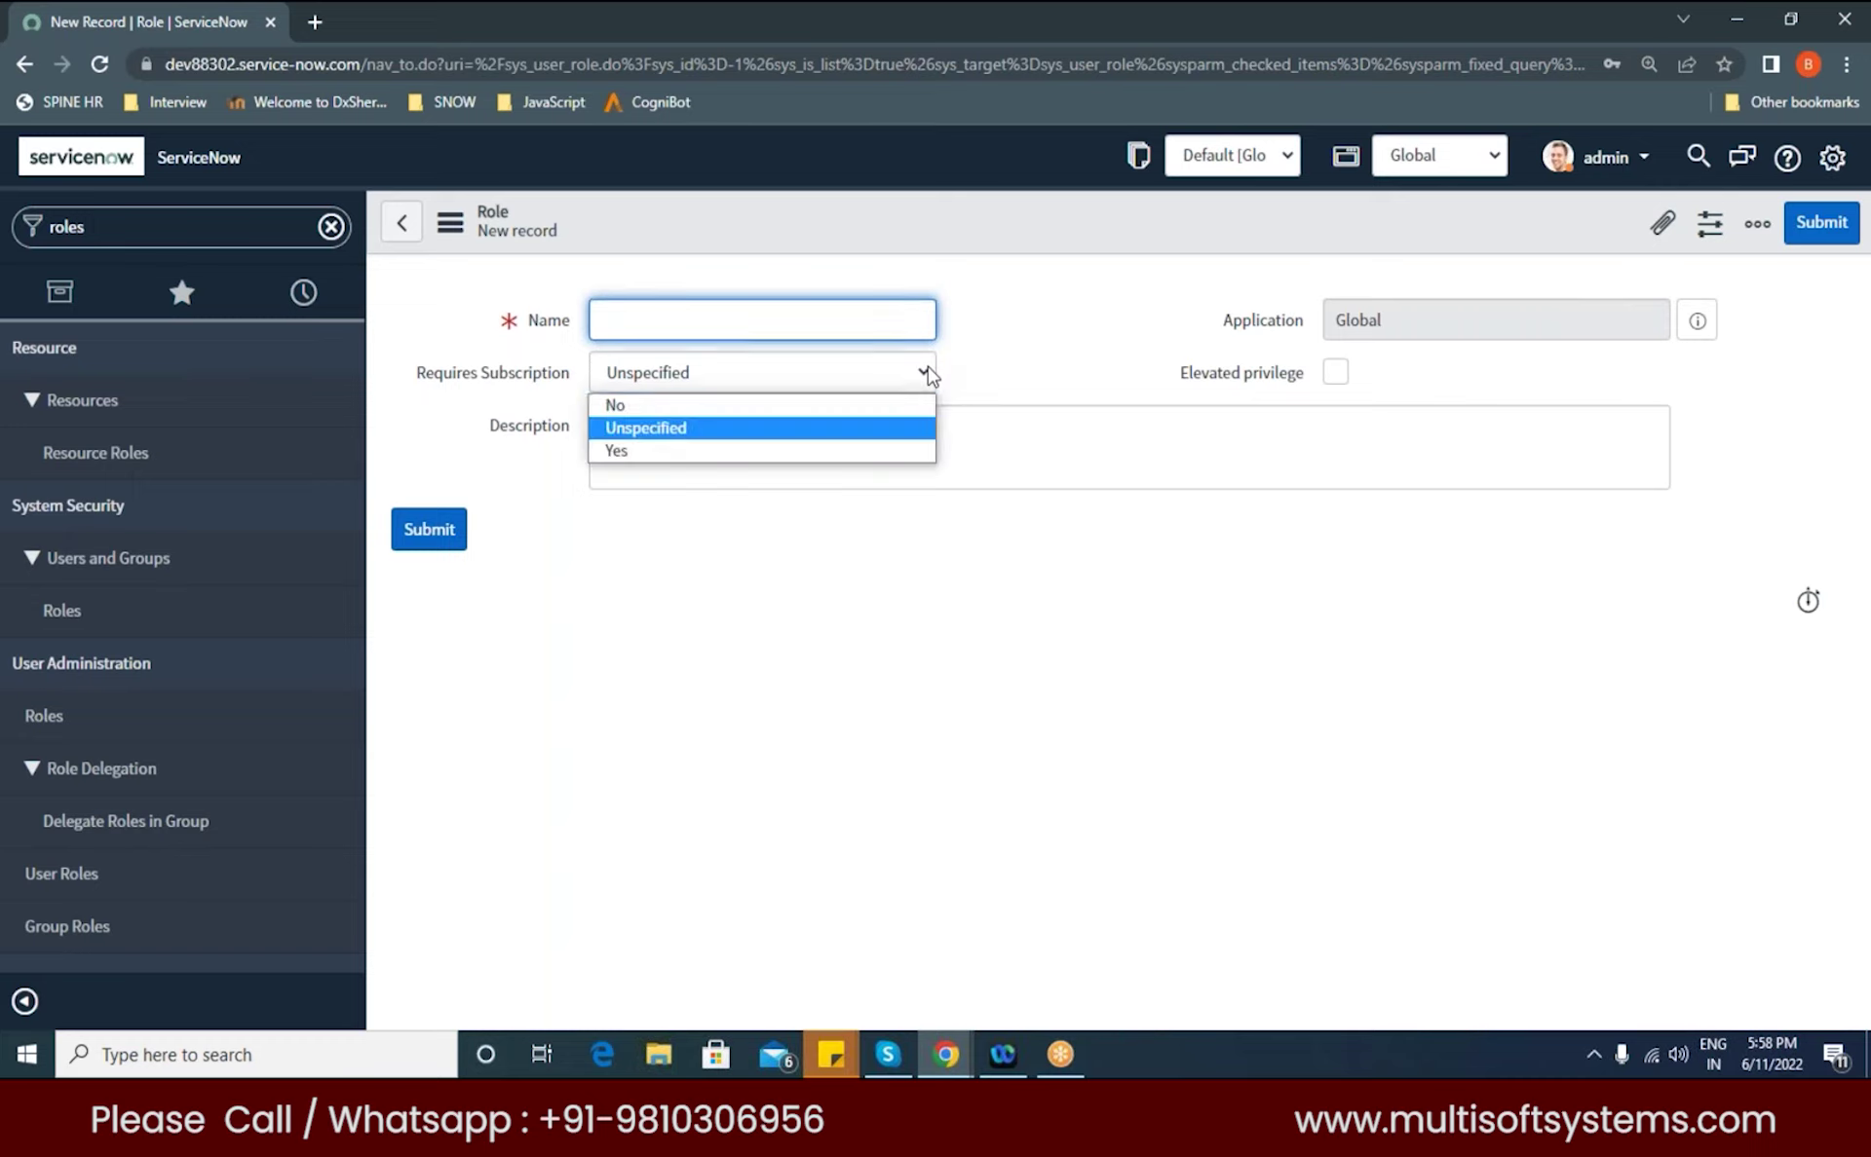
click(720, 428)
click(592, 440)
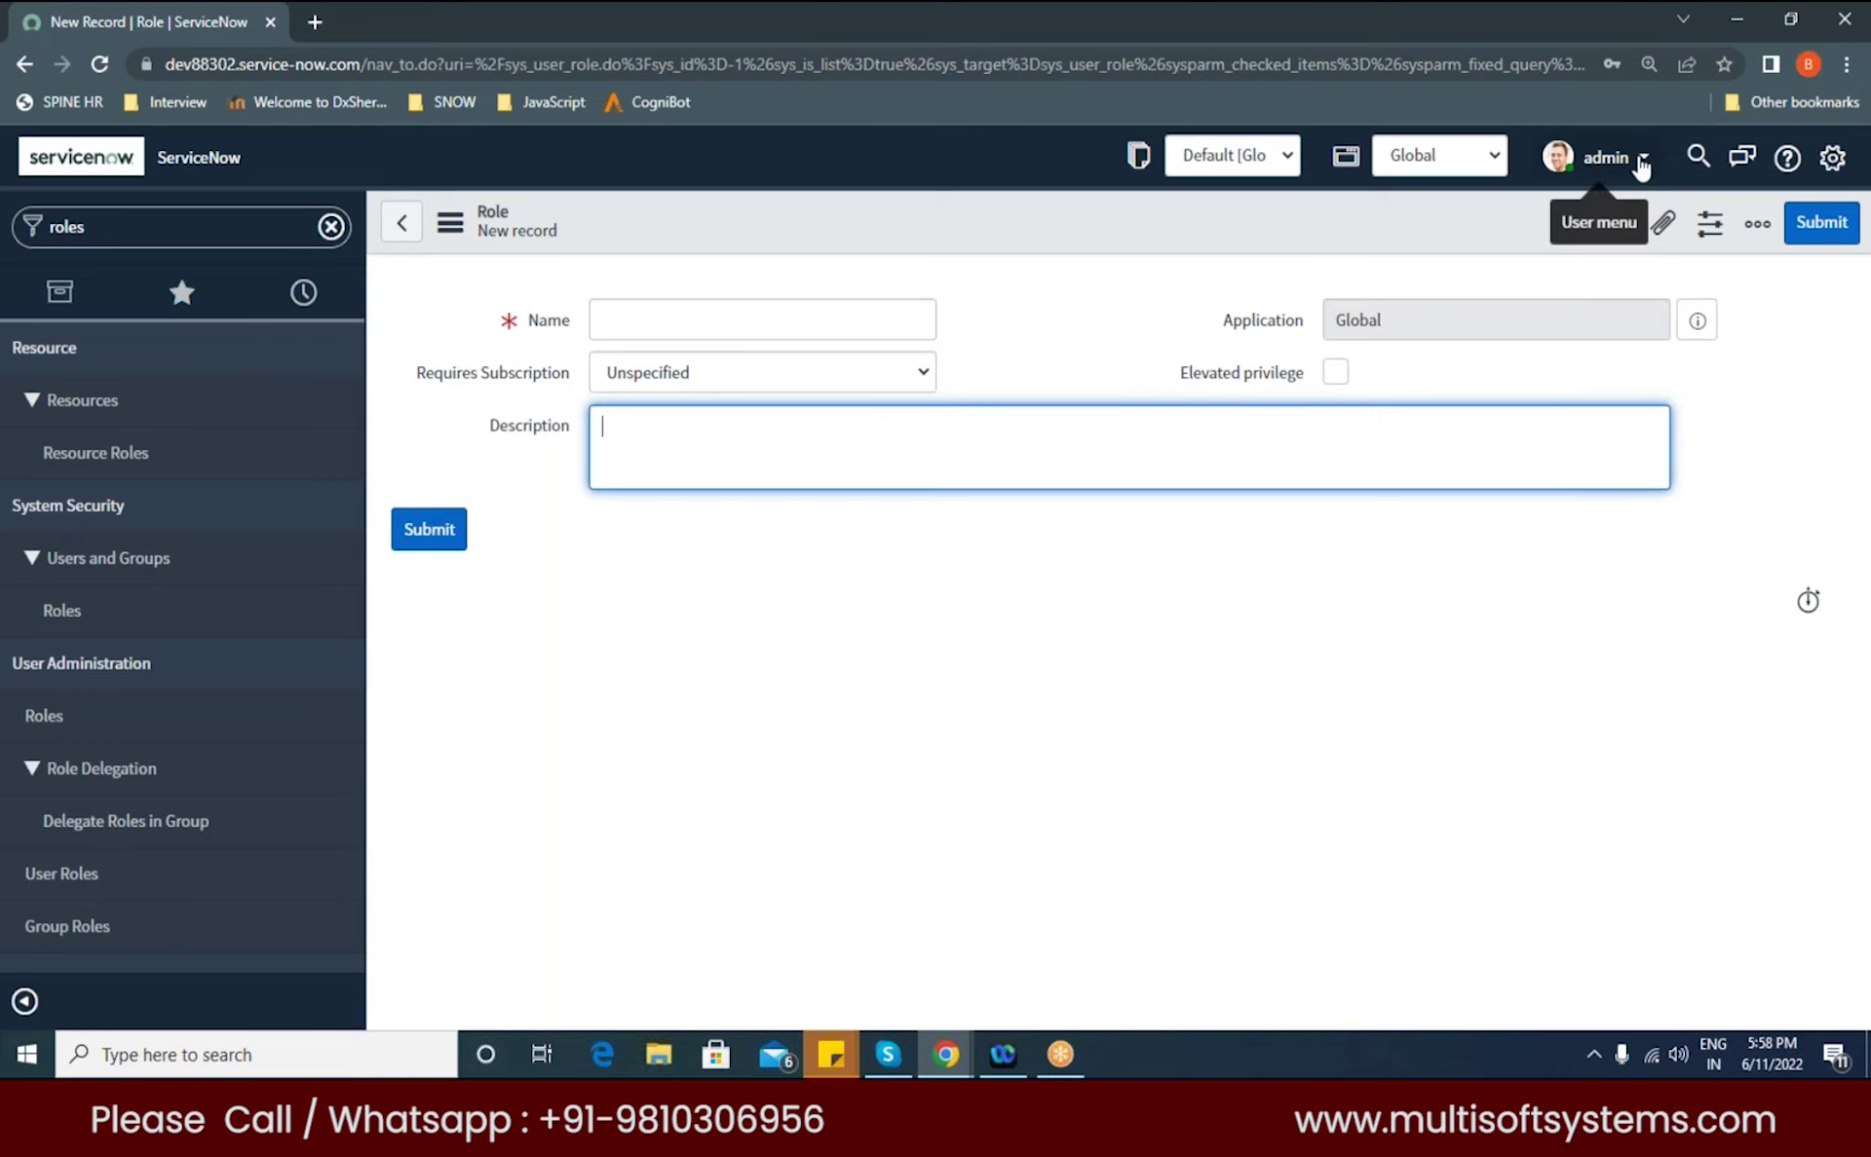
click(1635, 164)
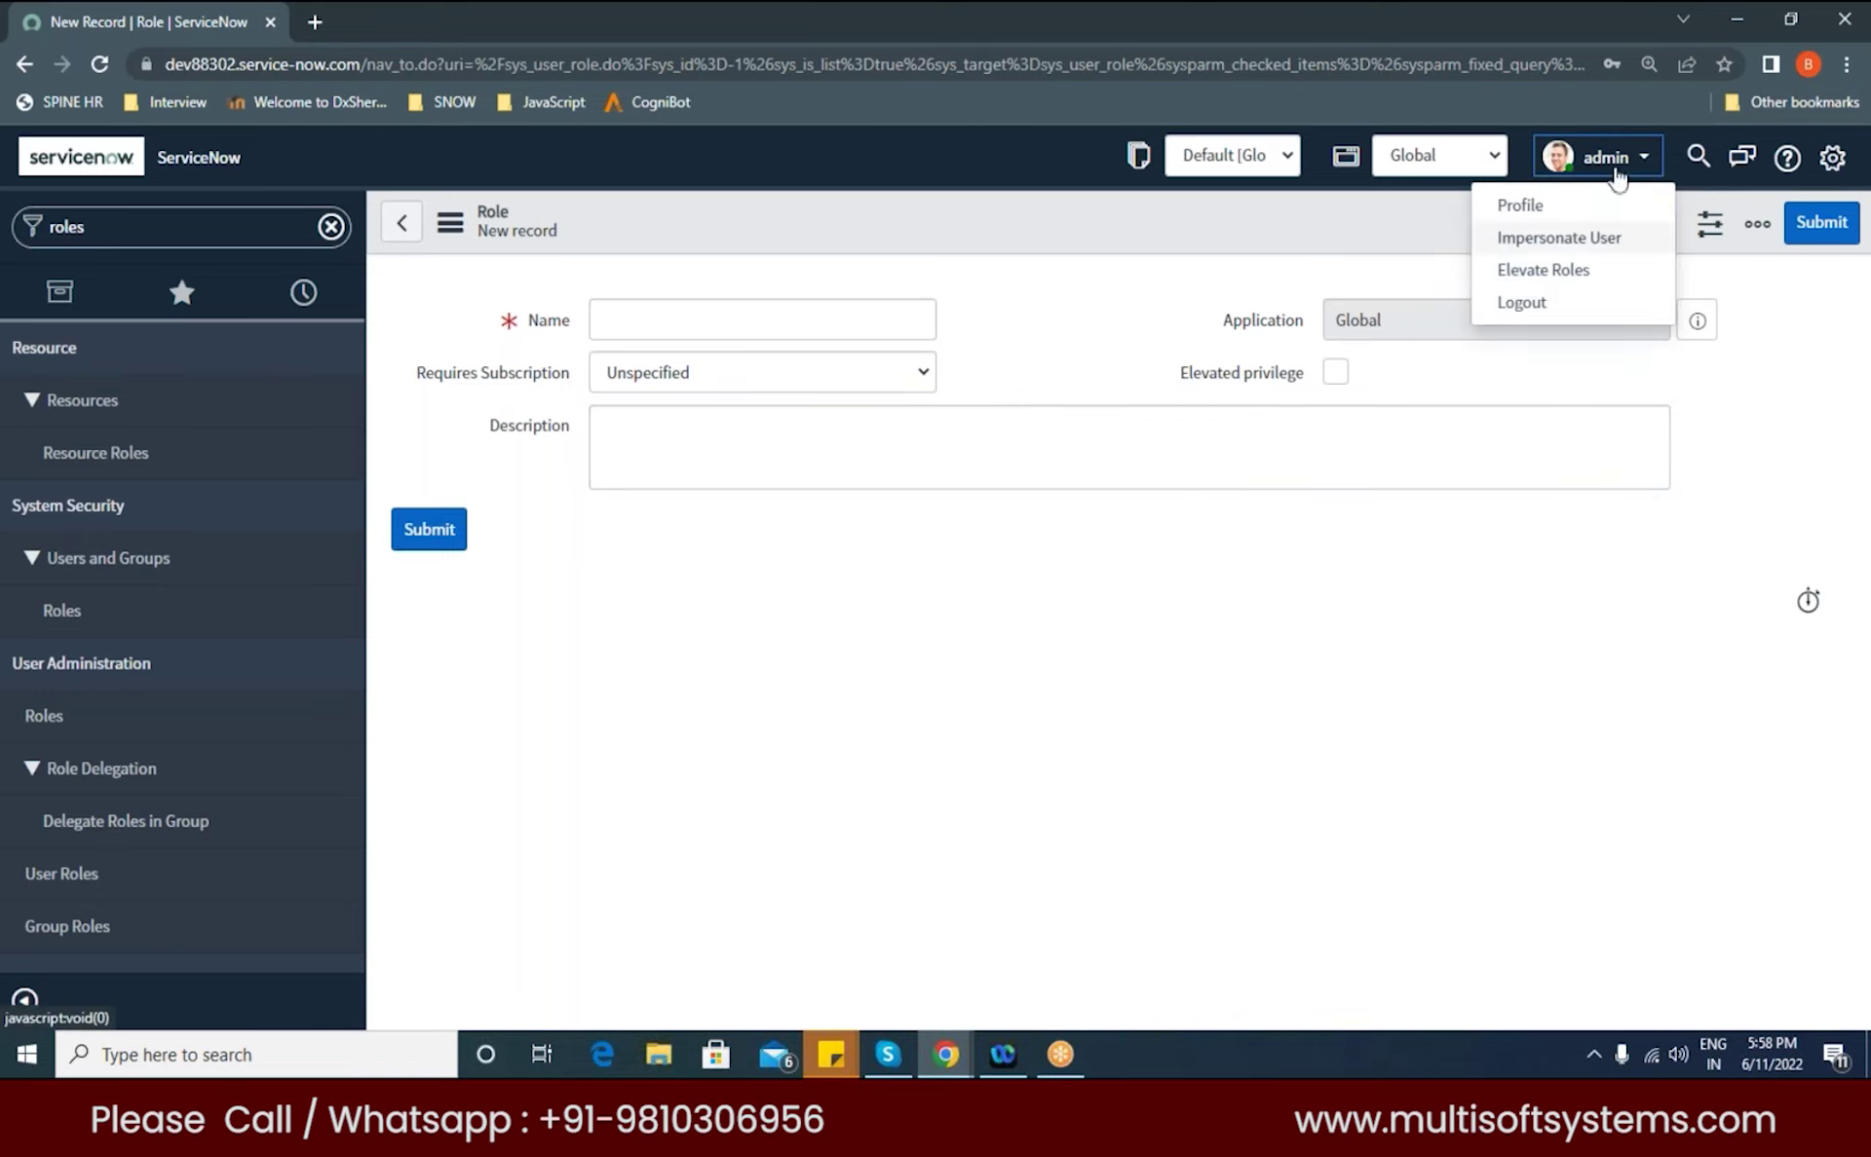
click(1557, 277)
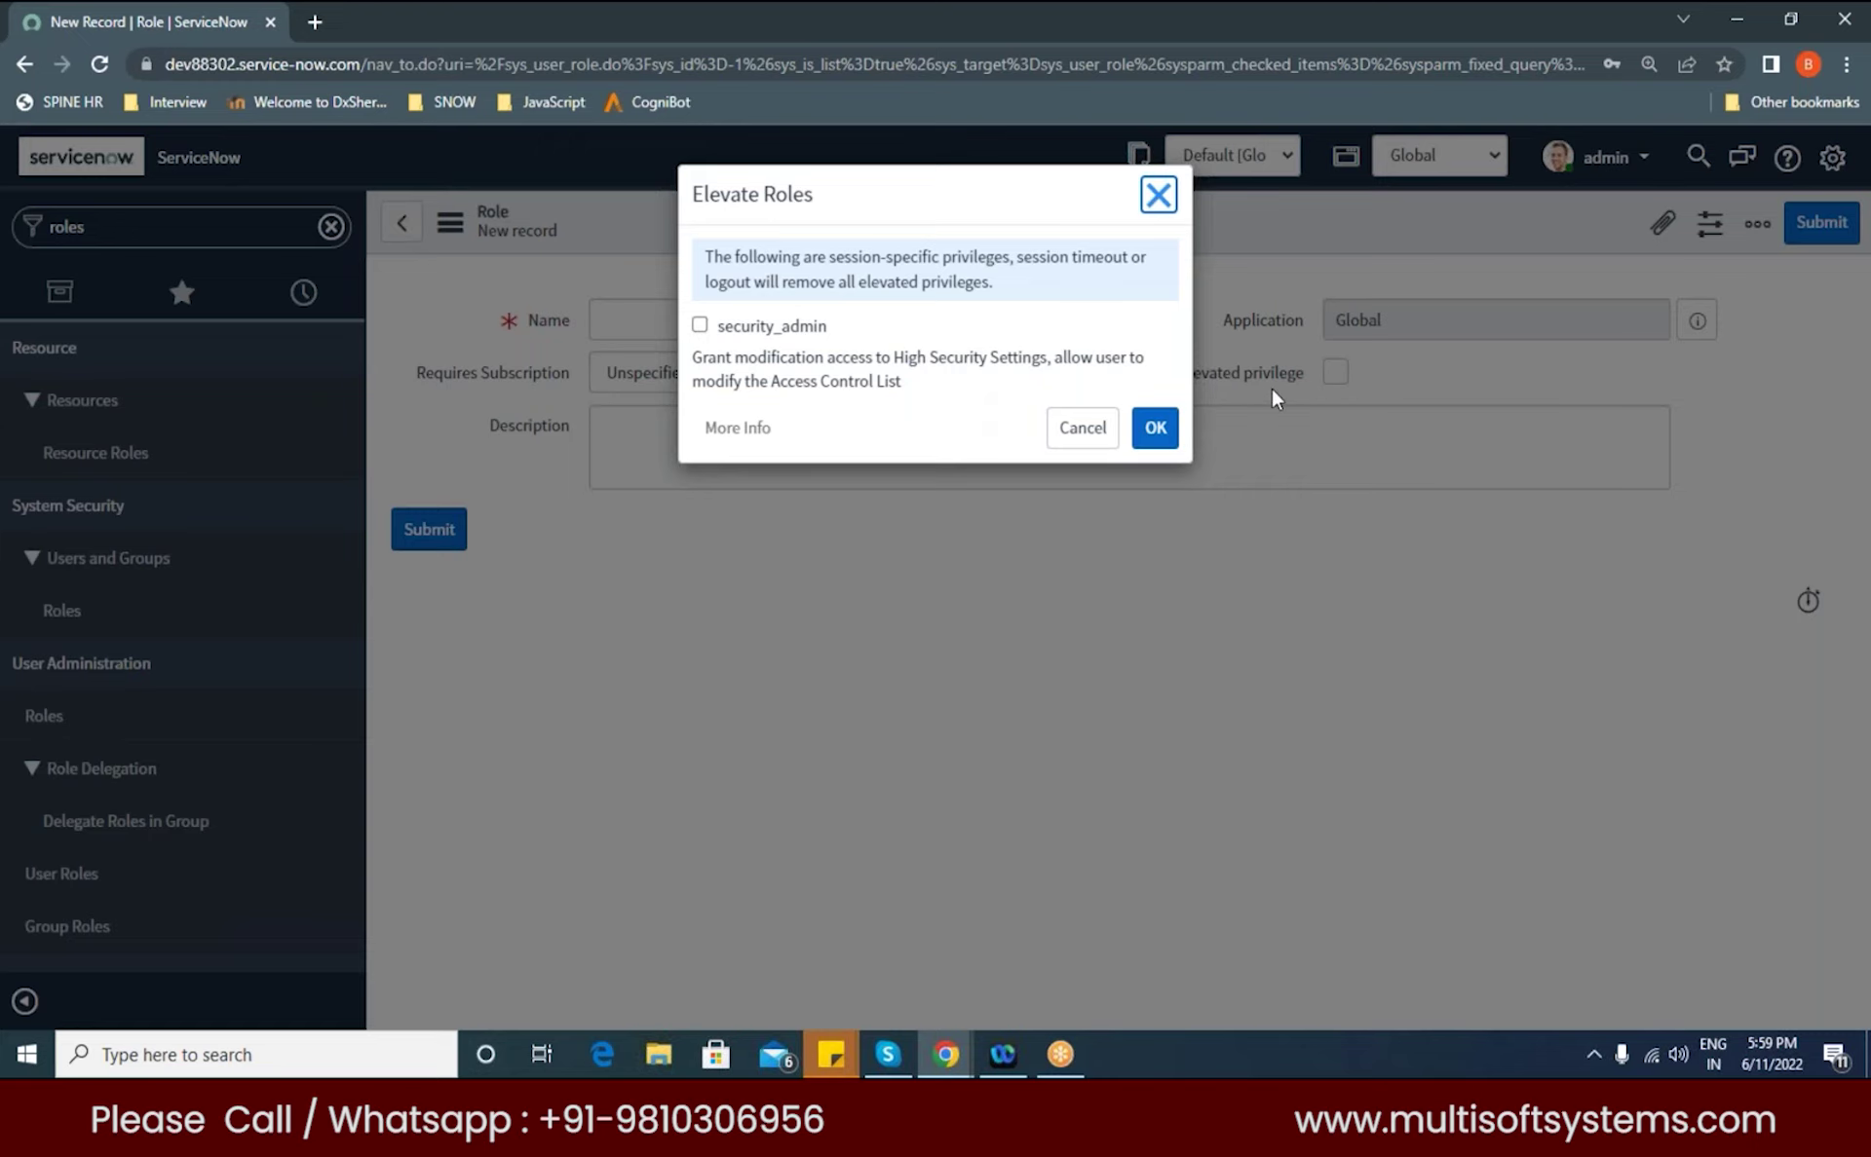
click(1157, 195)
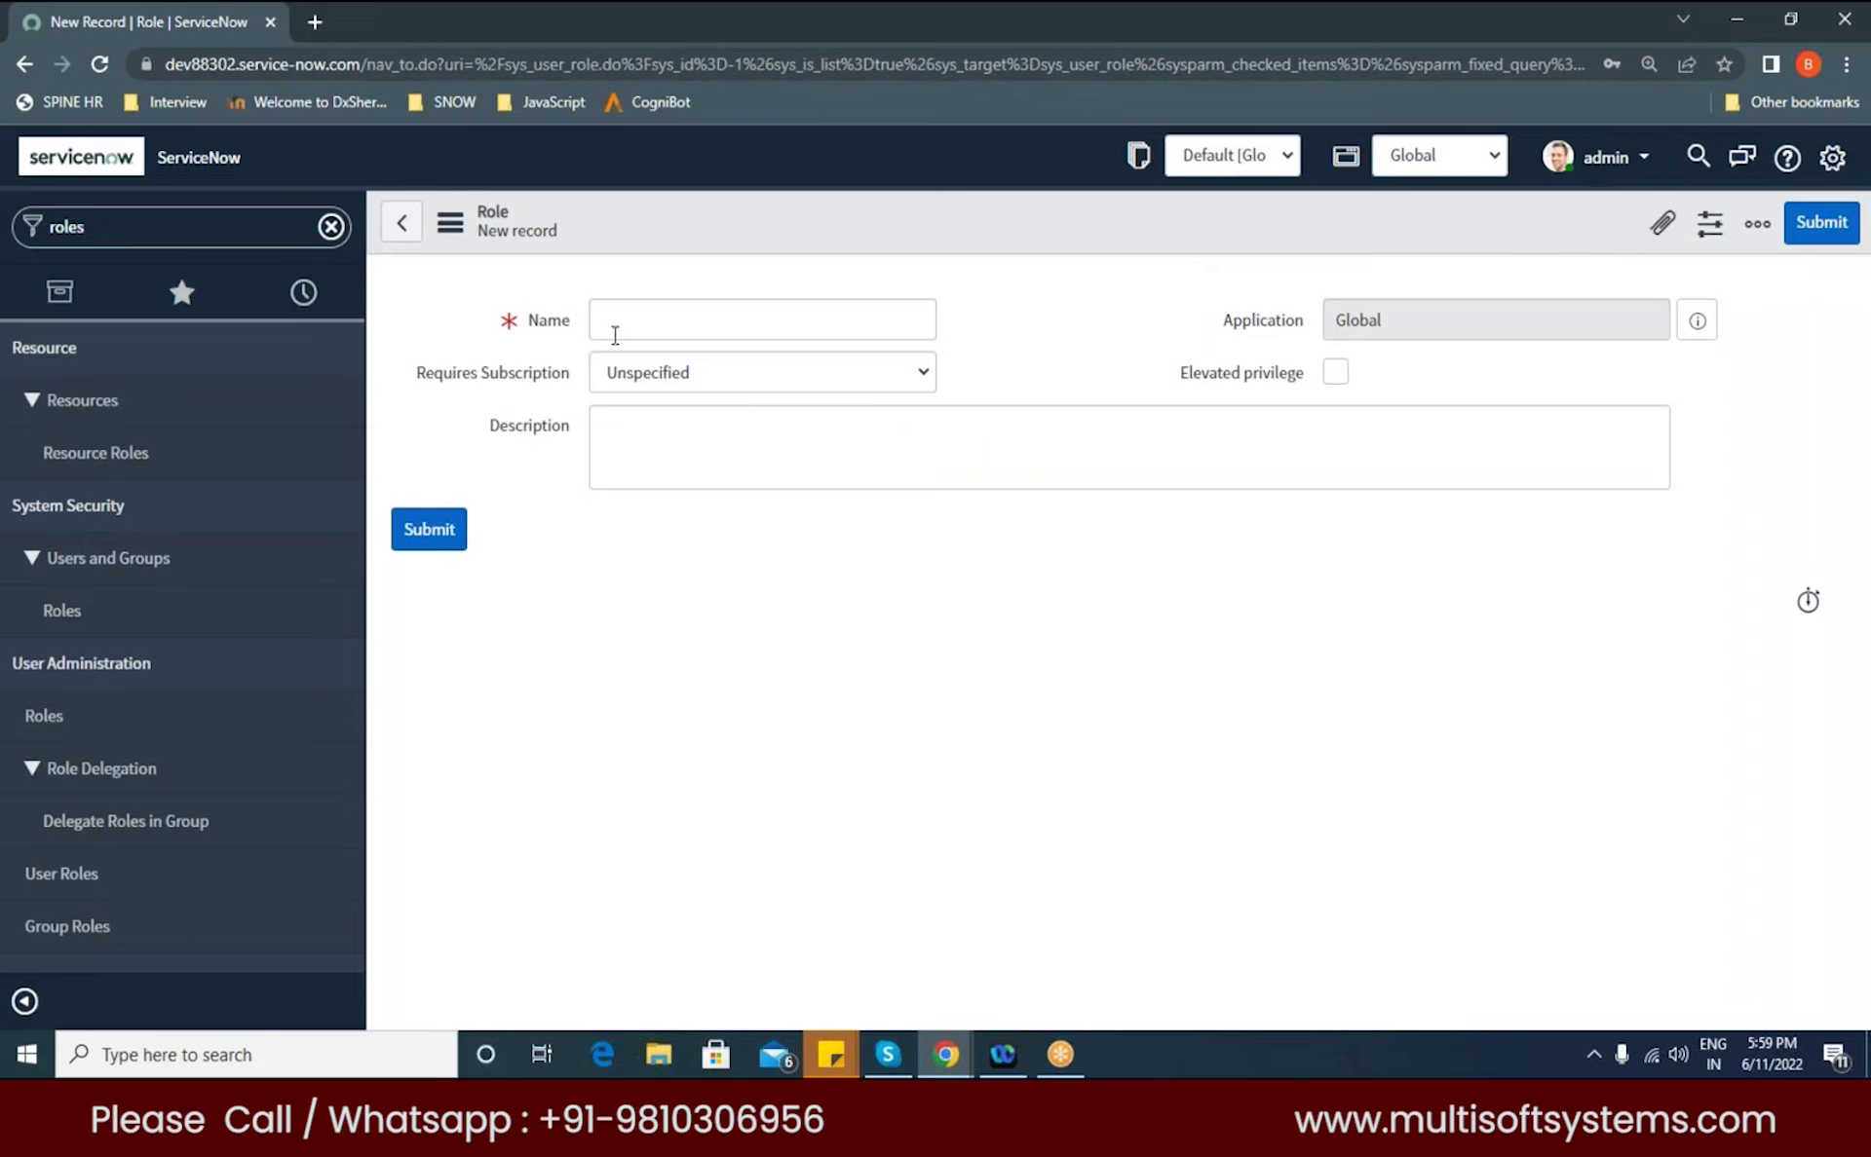
Step: Name the new role 'multi' and save it from the form header's context menu
click(690, 318)
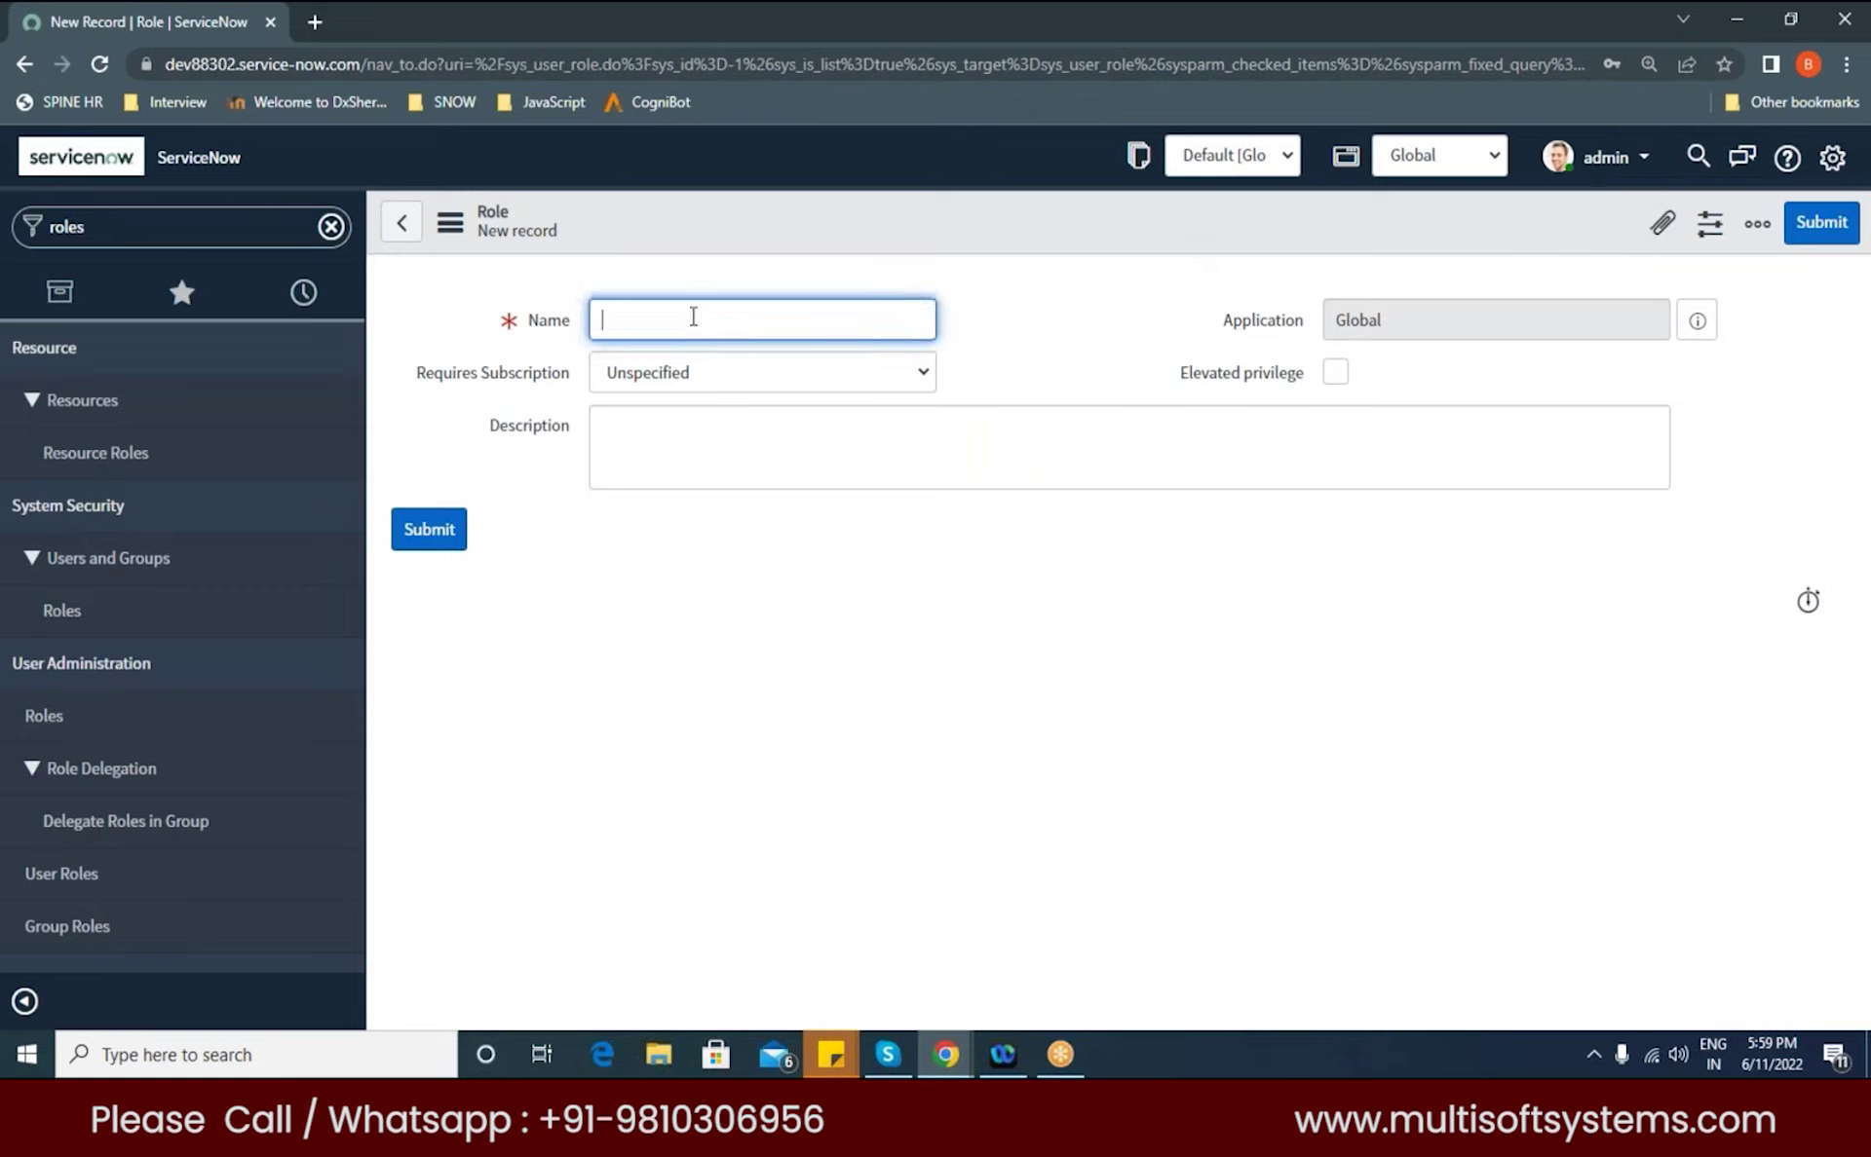
text(multi)
click(1079, 340)
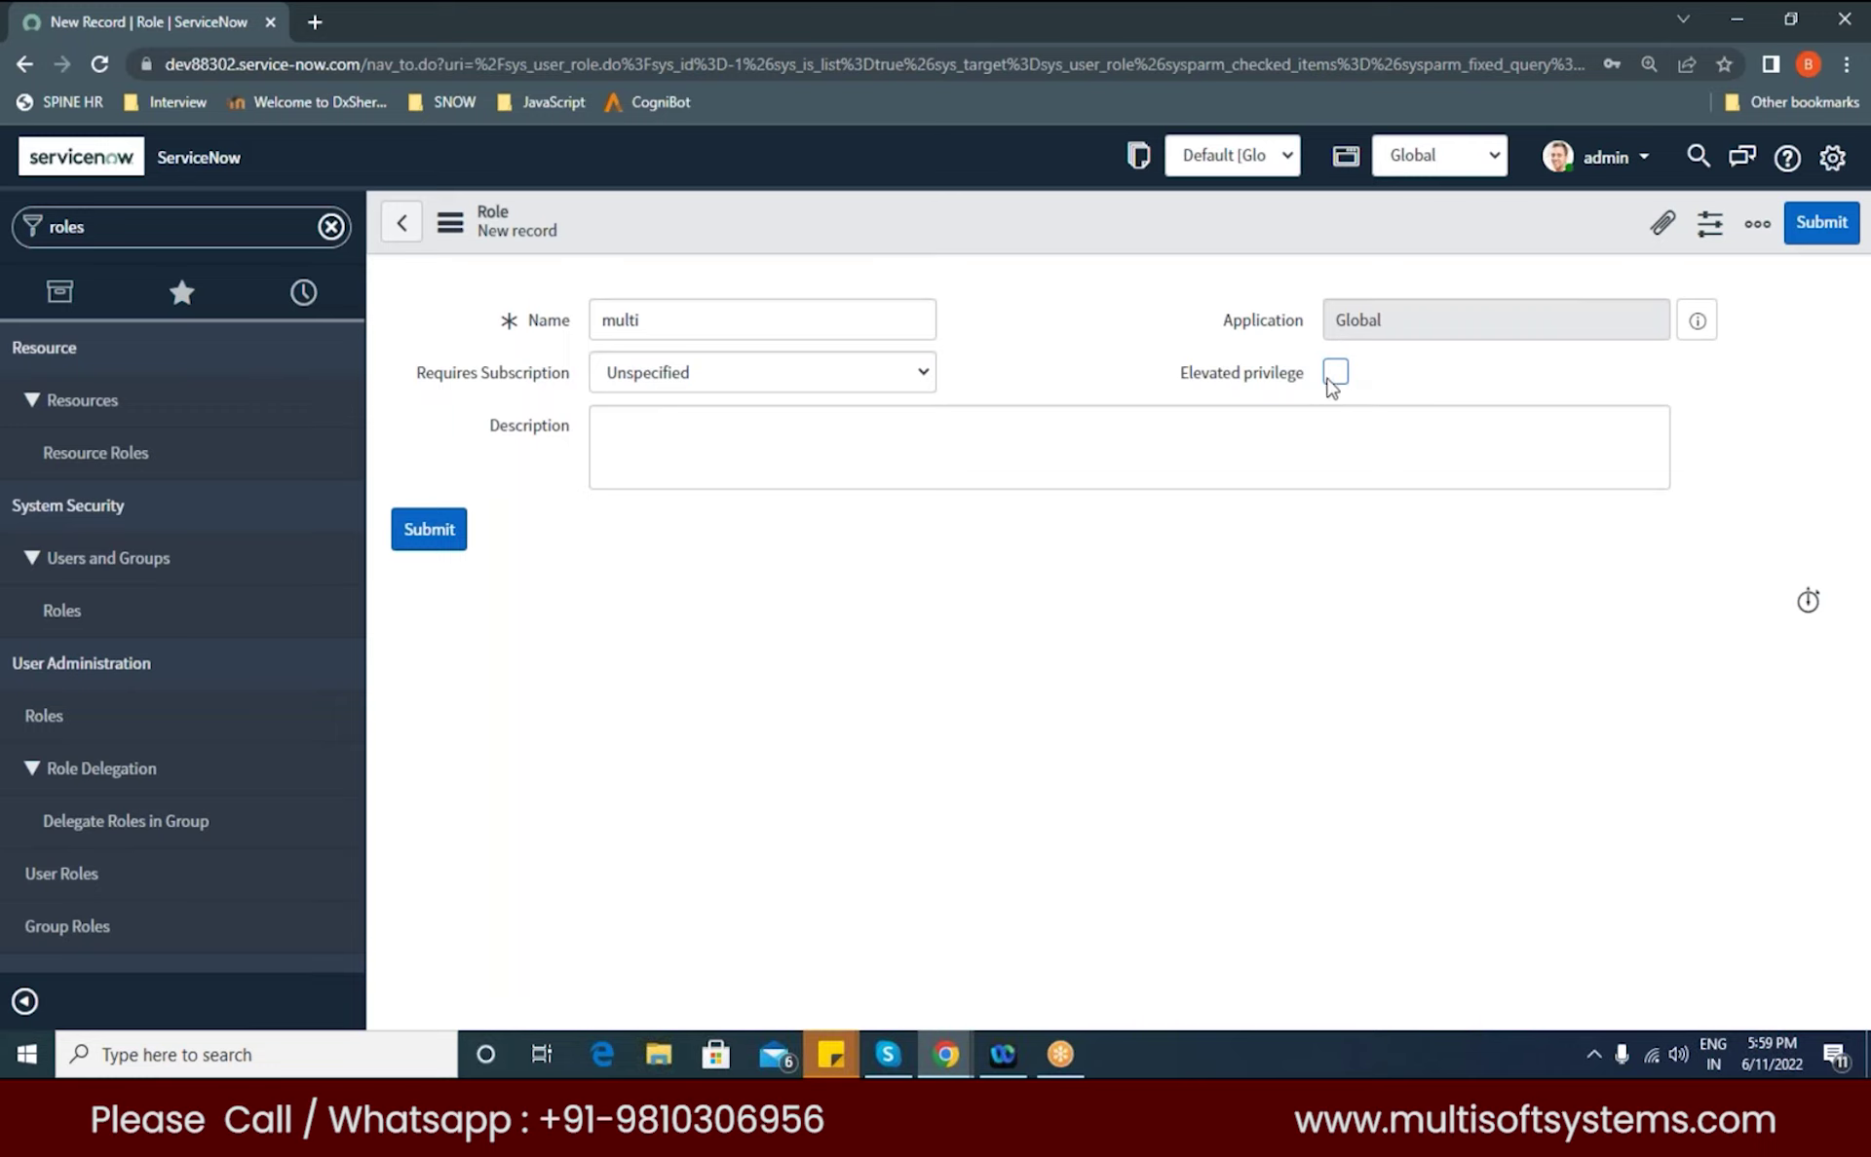
right_click(655, 215)
click(682, 232)
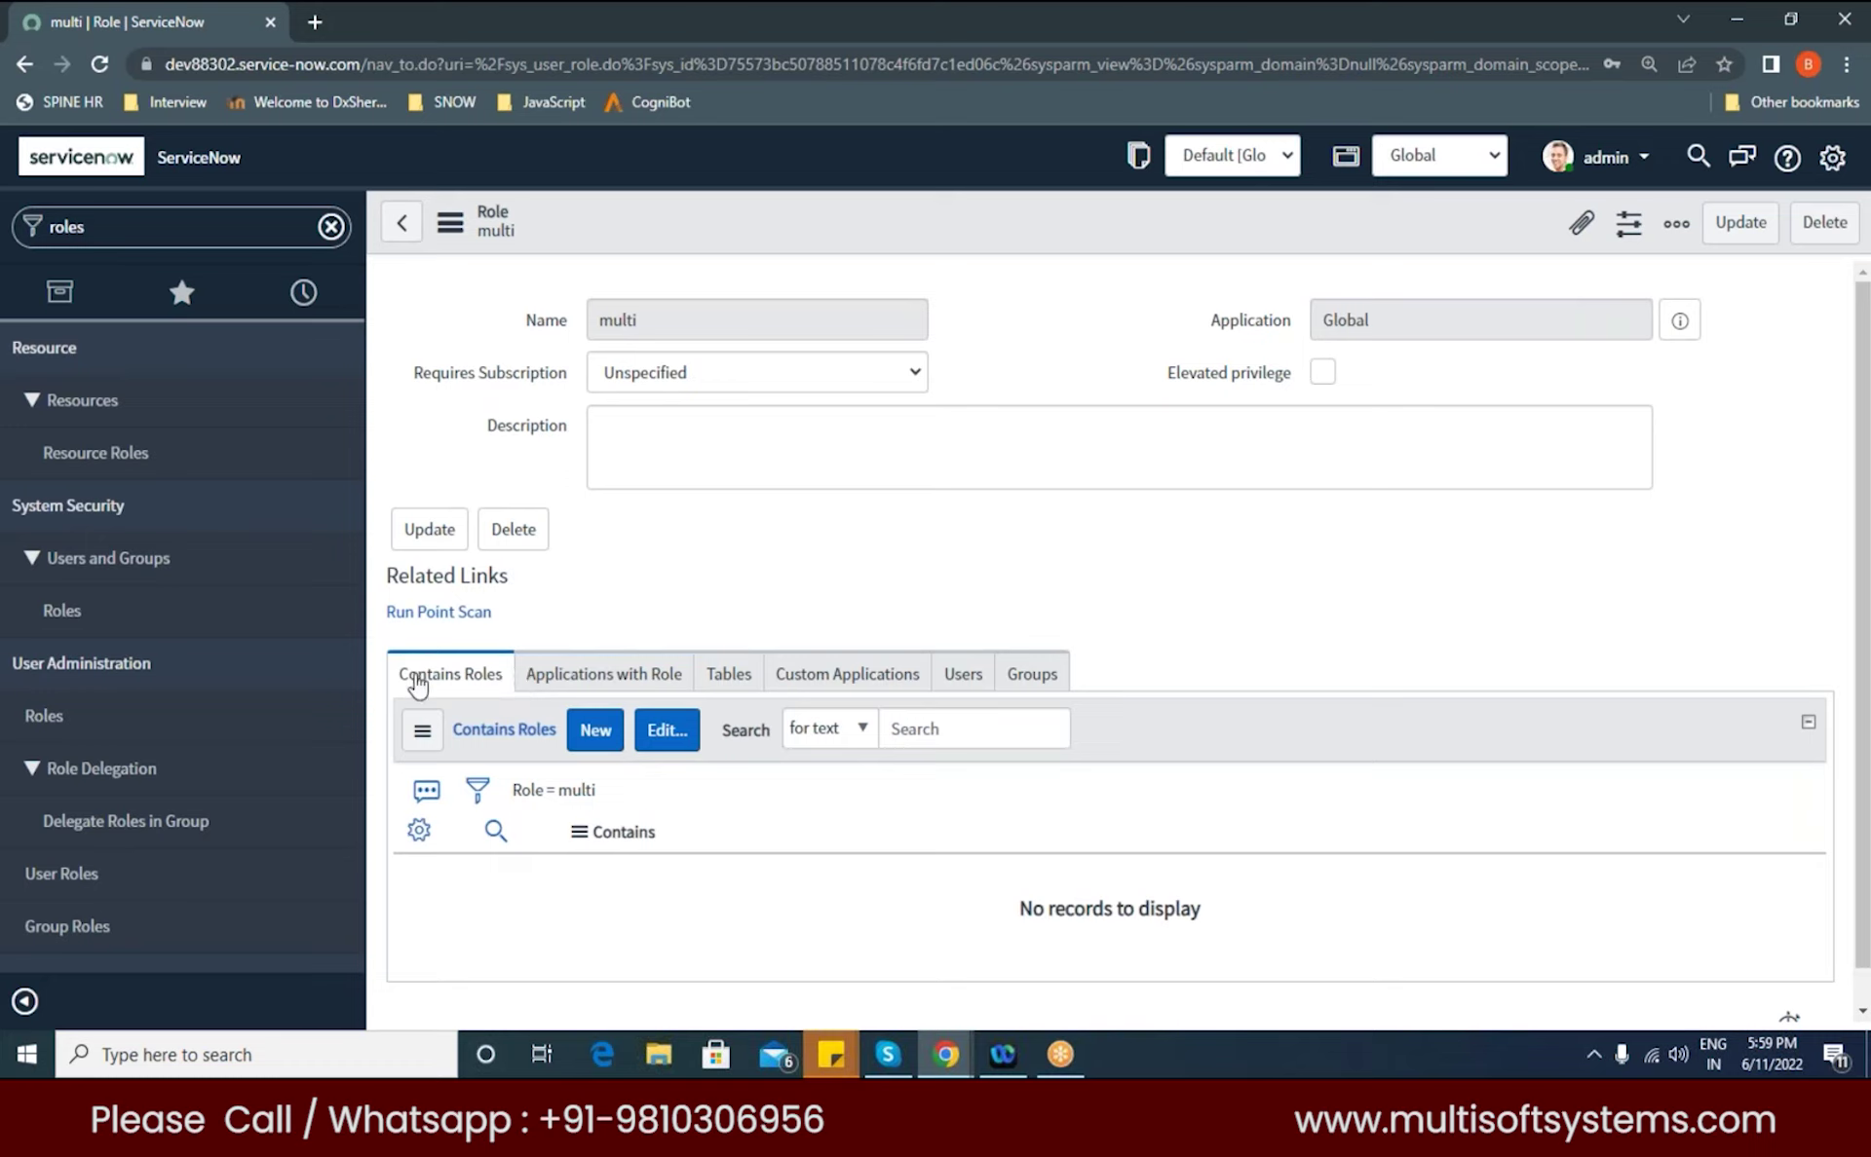
Step: Open the Edit Members slushbucket for multi's Contains Roles related list
double_click(609, 319)
click(717, 552)
click(546, 328)
click(687, 427)
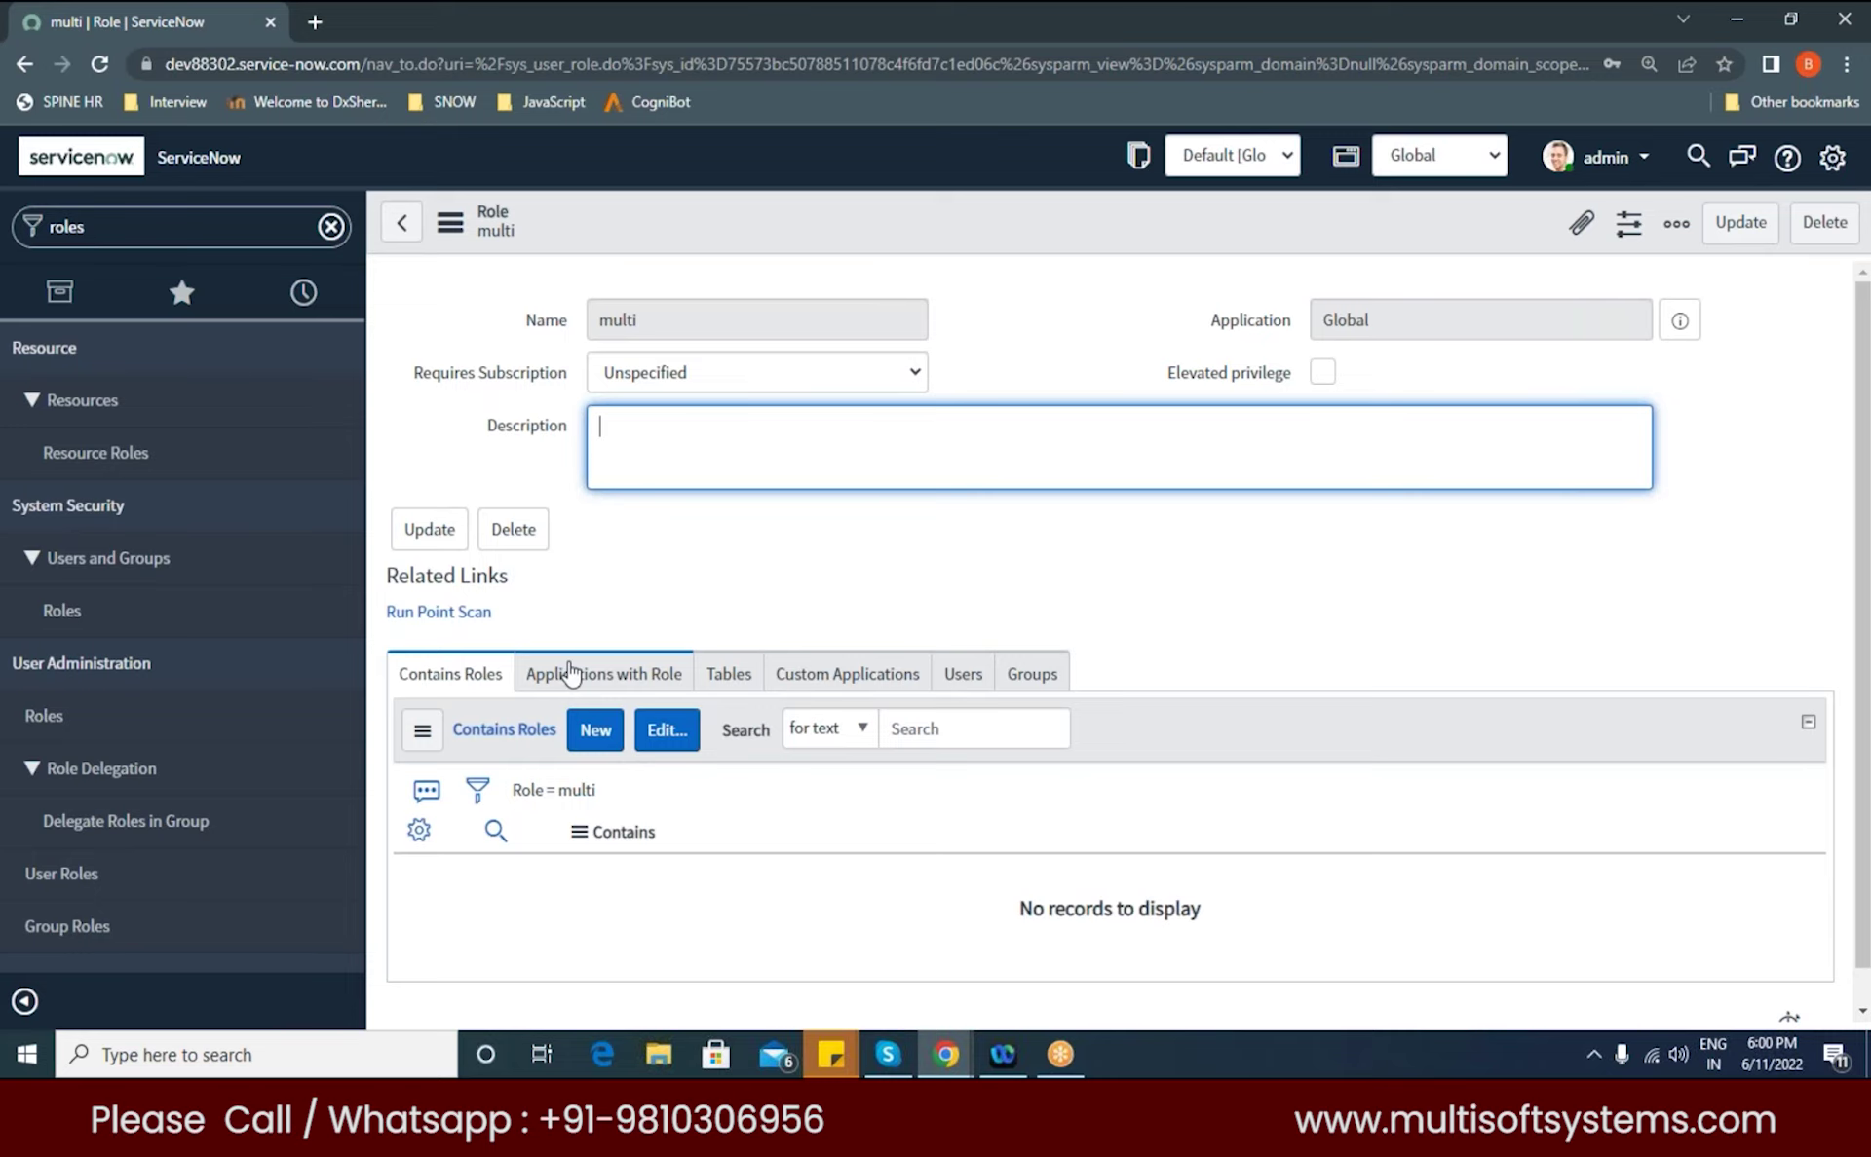
click(666, 733)
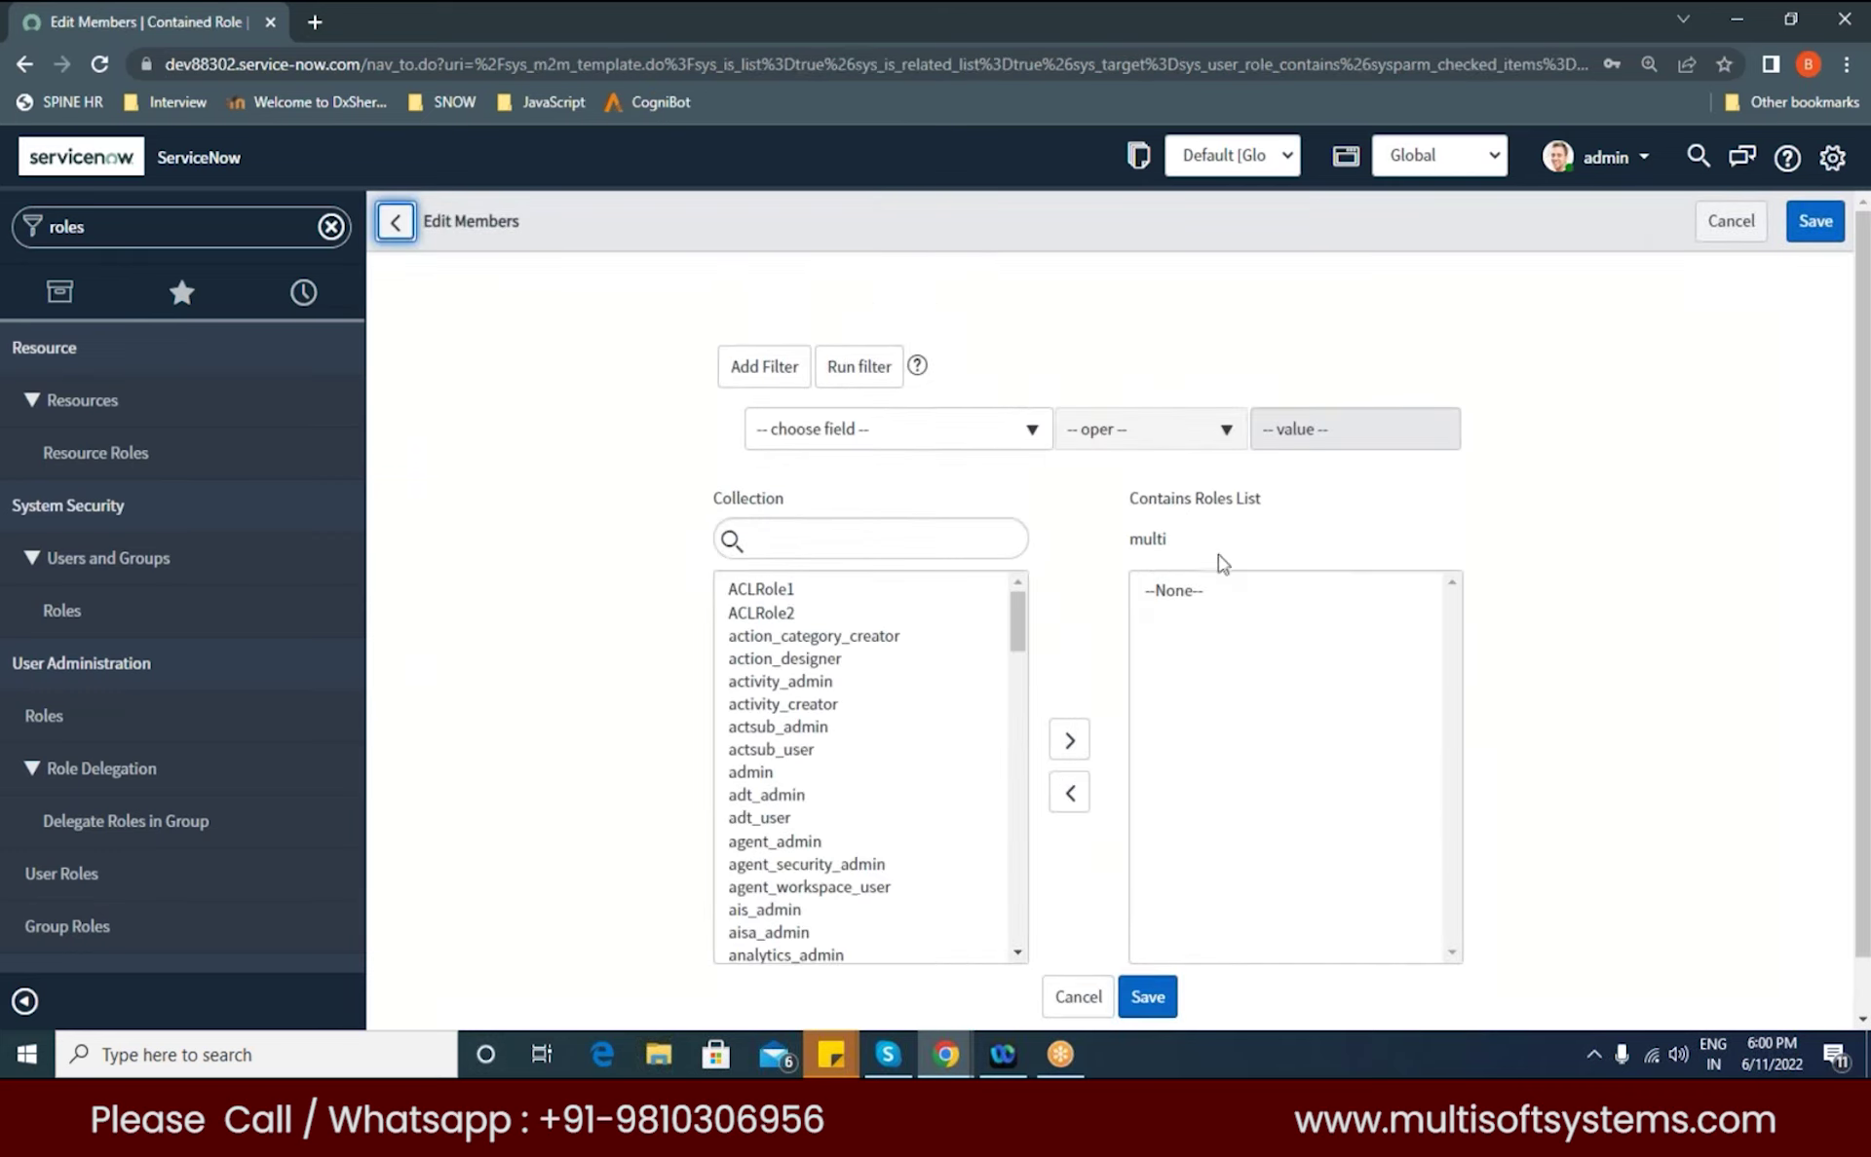
Step: Find itil in the Collection, move it into multi's Contains Roles List, and save
scroll(770, 867, down, 5)
scroll(781, 857, down, 2)
scroll(781, 857, up, 1)
scroll(782, 858, down, 3)
click(812, 542)
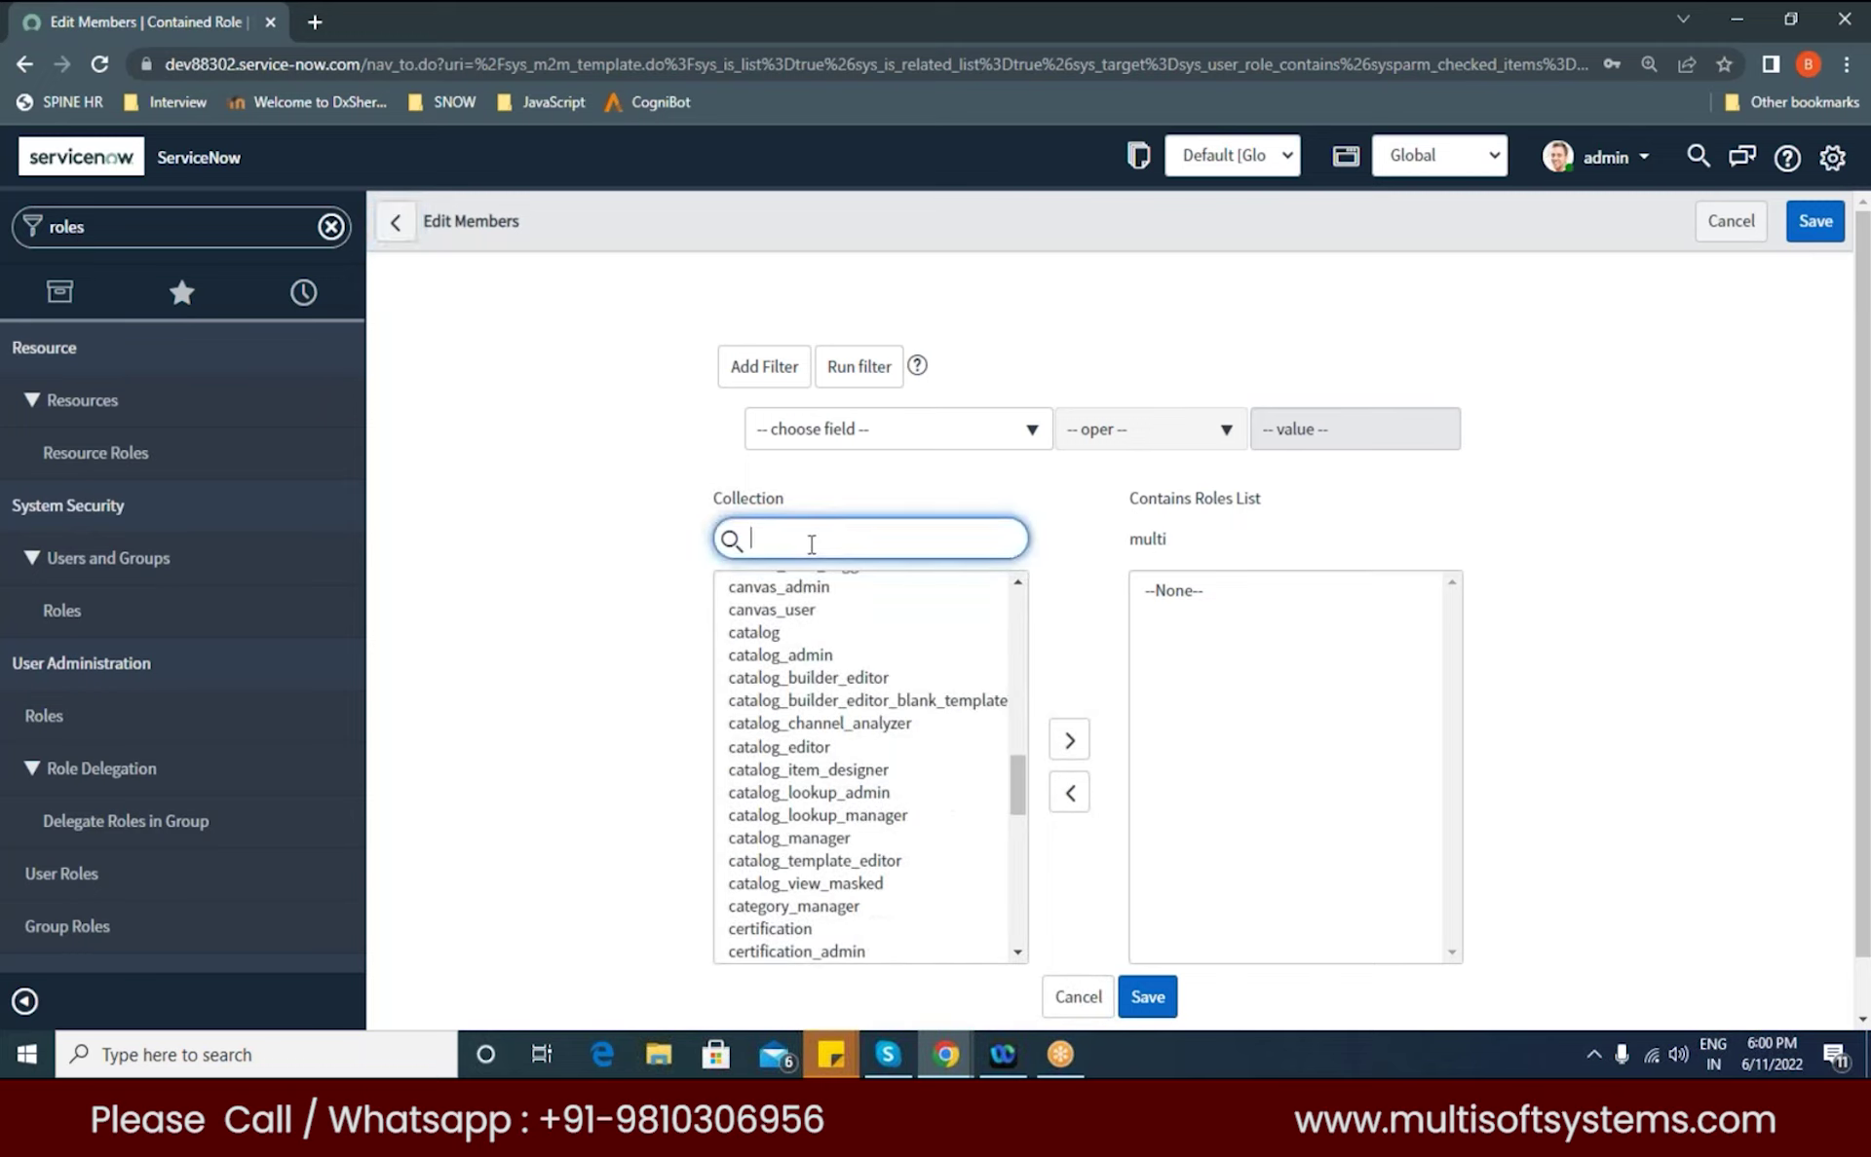
text(itil)
click(745, 592)
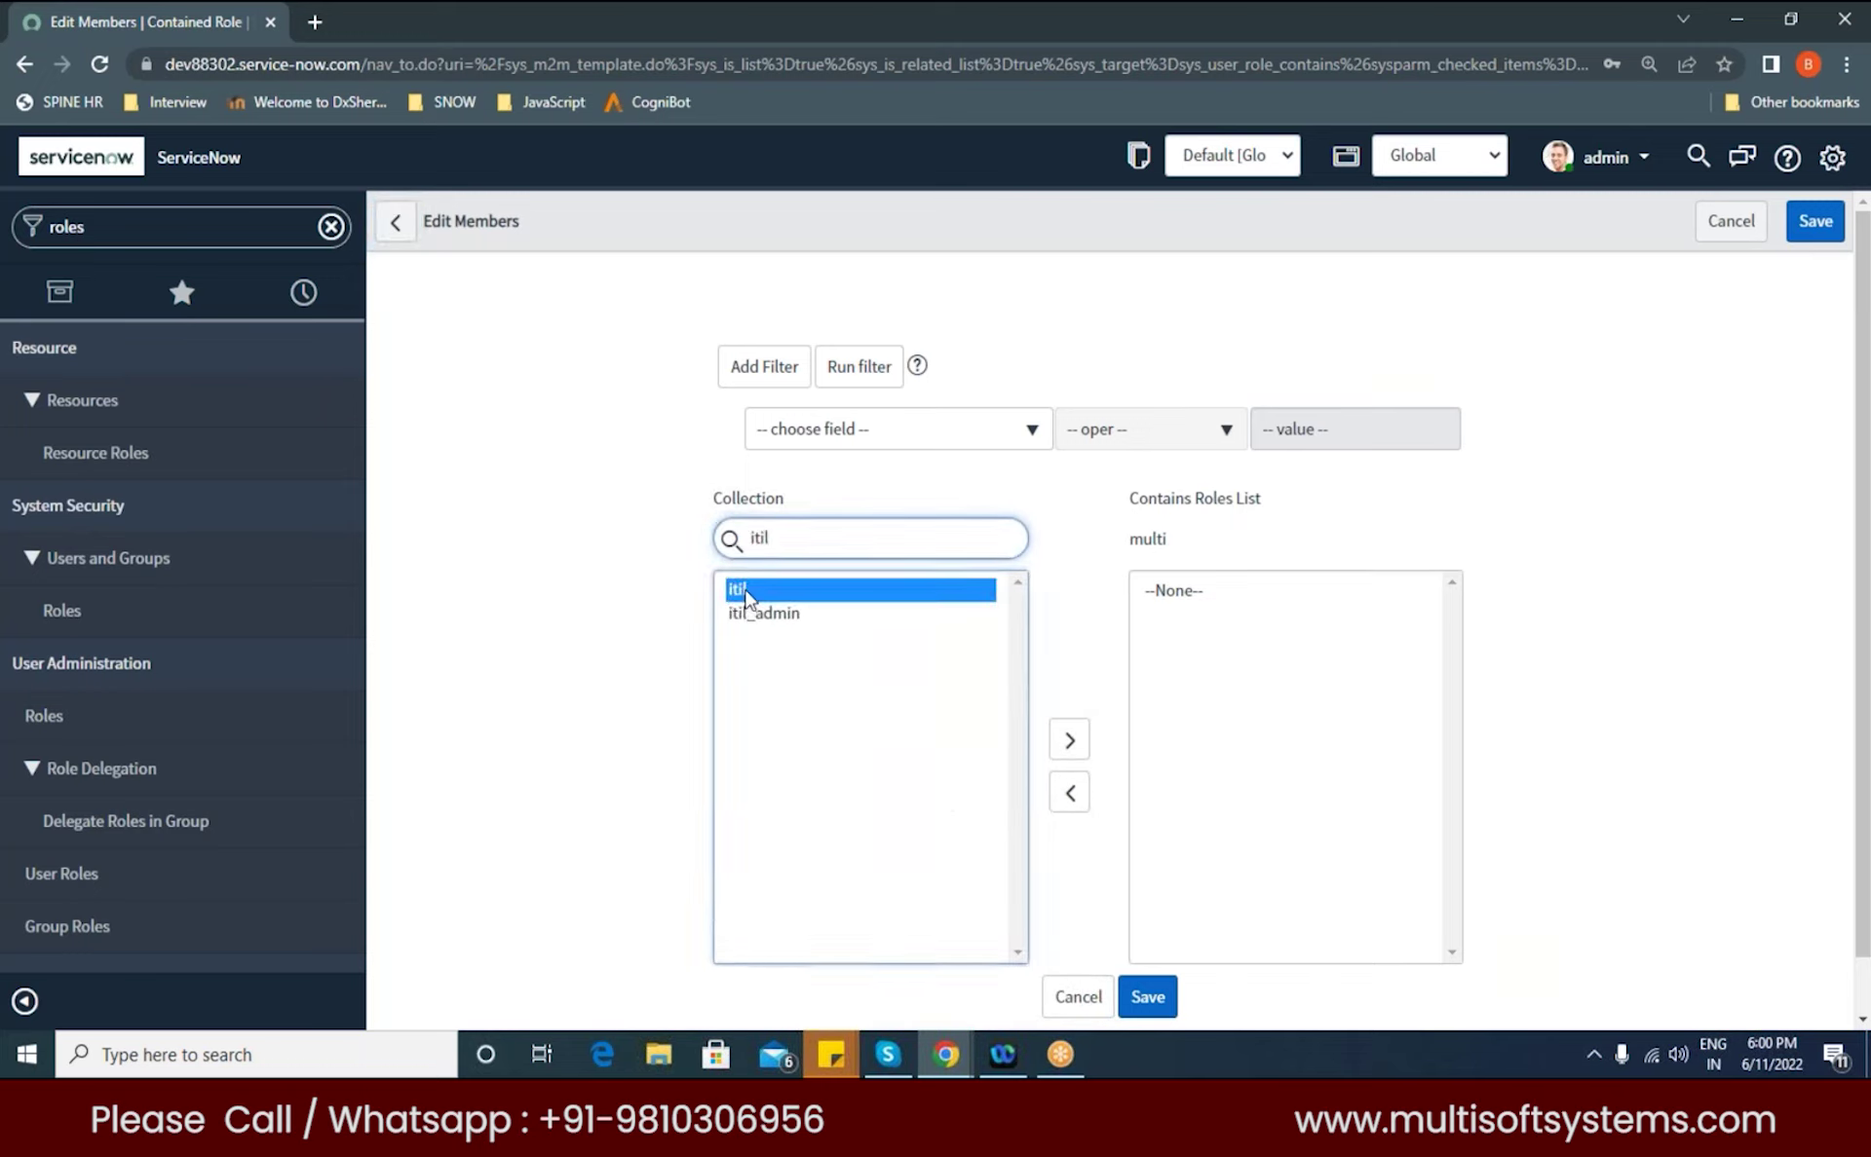
double_click(746, 592)
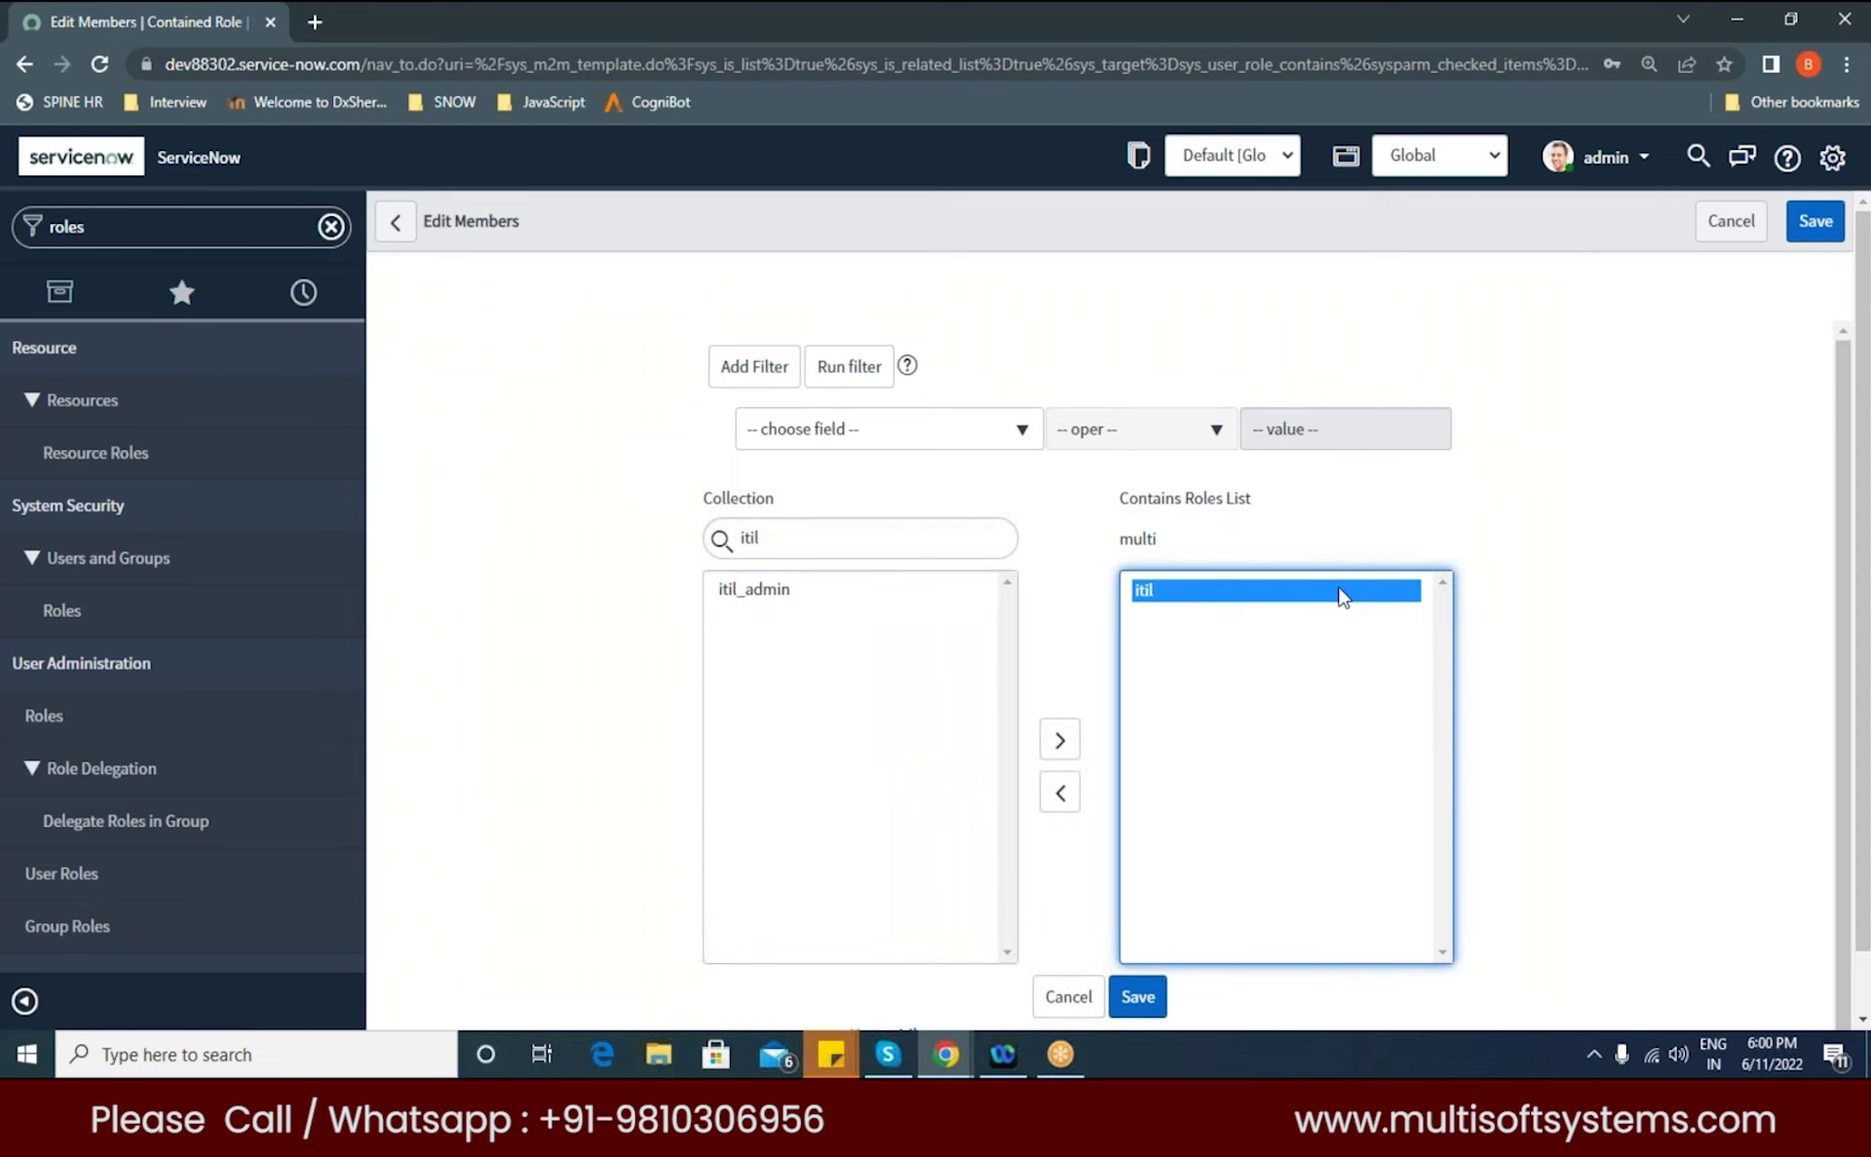
click(1138, 995)
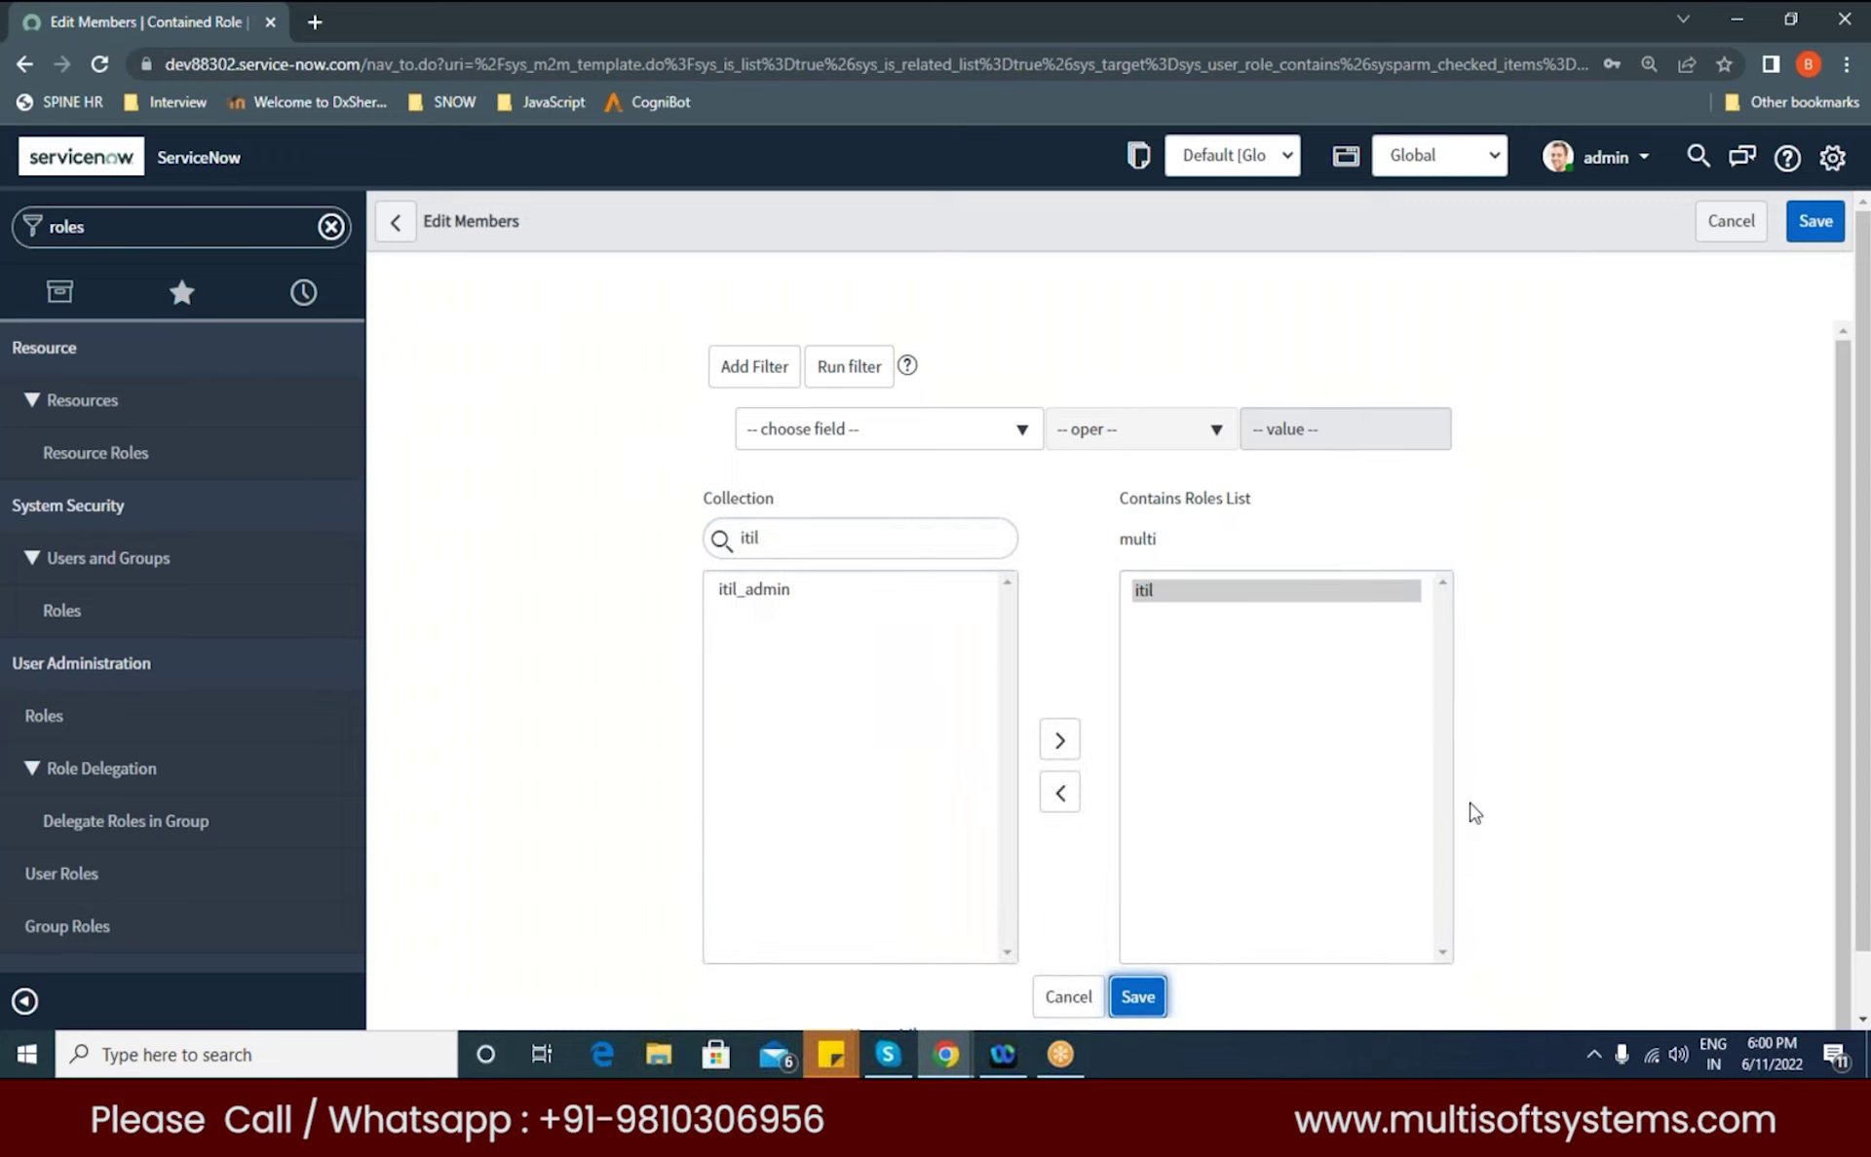
drag(660, 304, 605, 301)
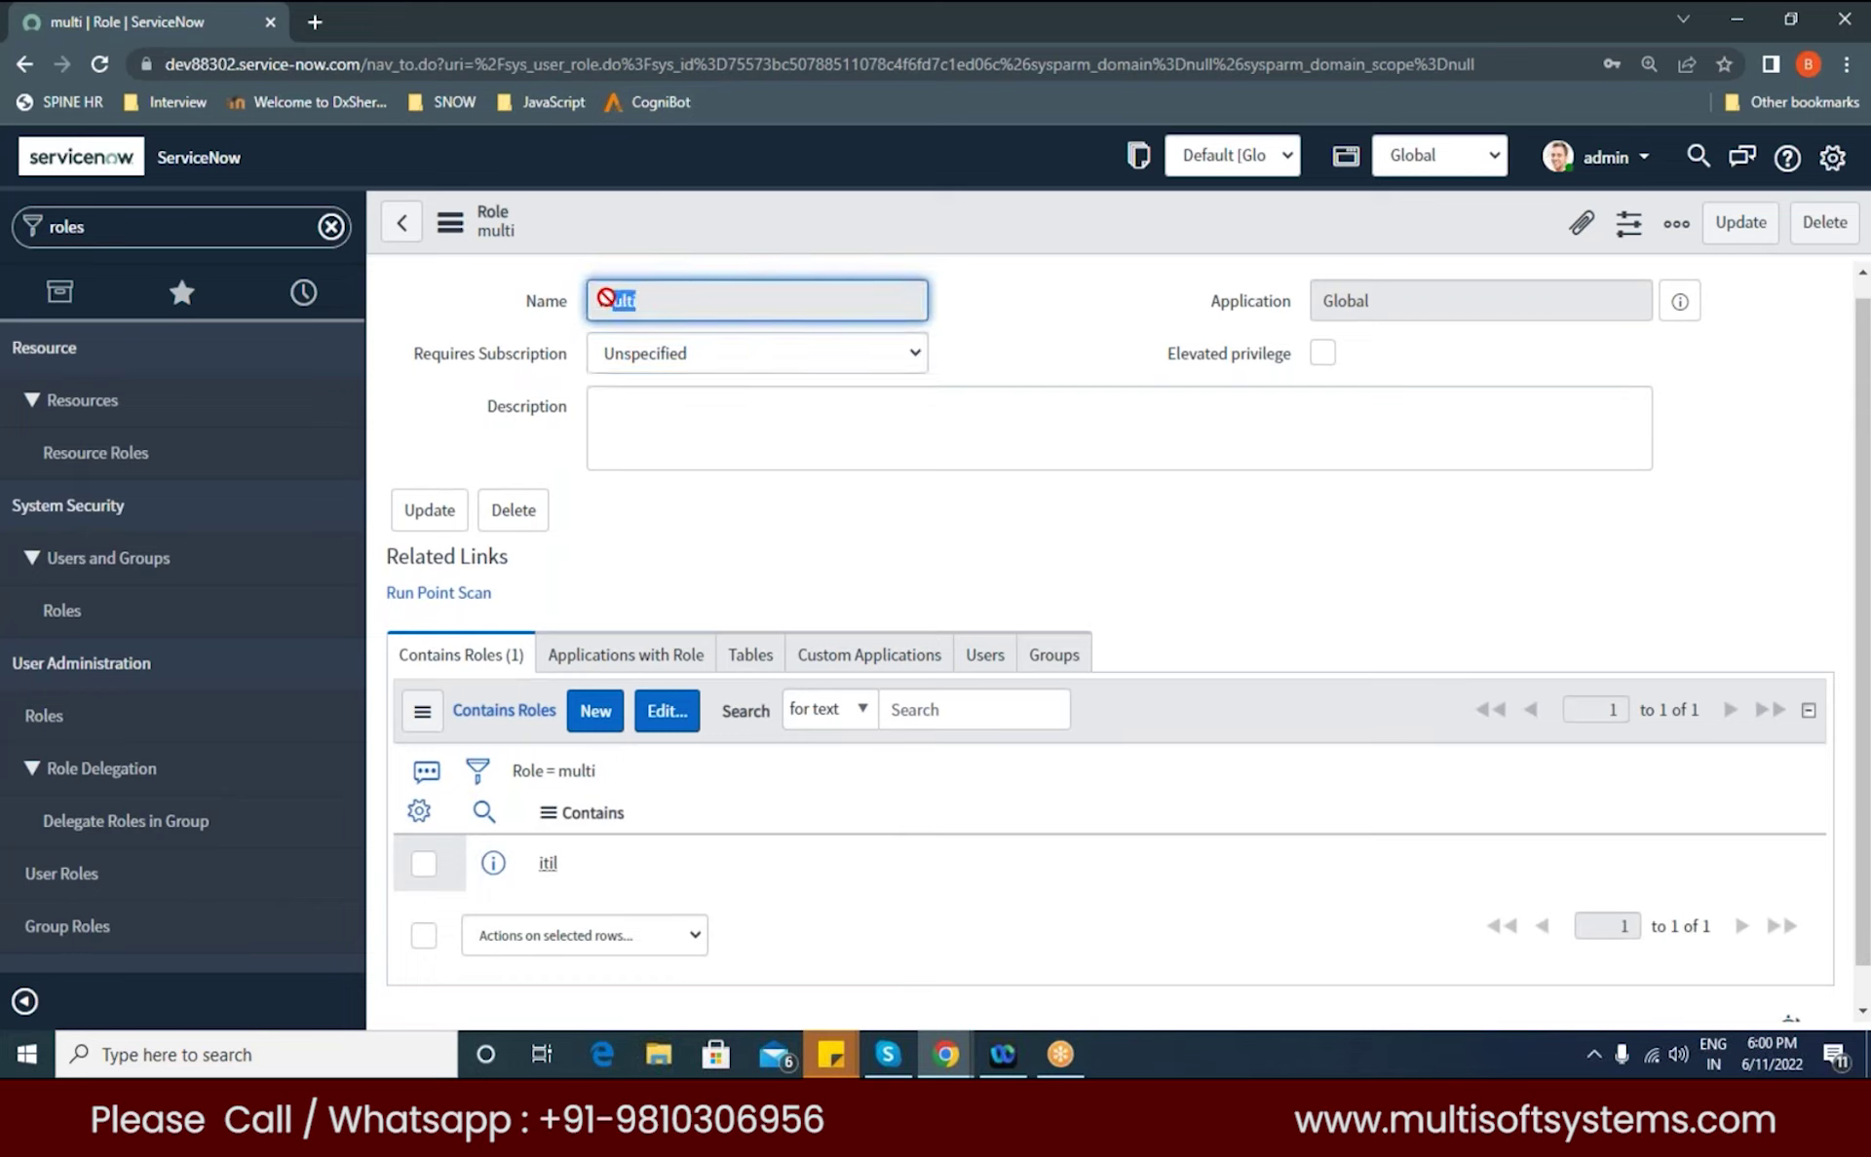
click(585, 865)
click(573, 875)
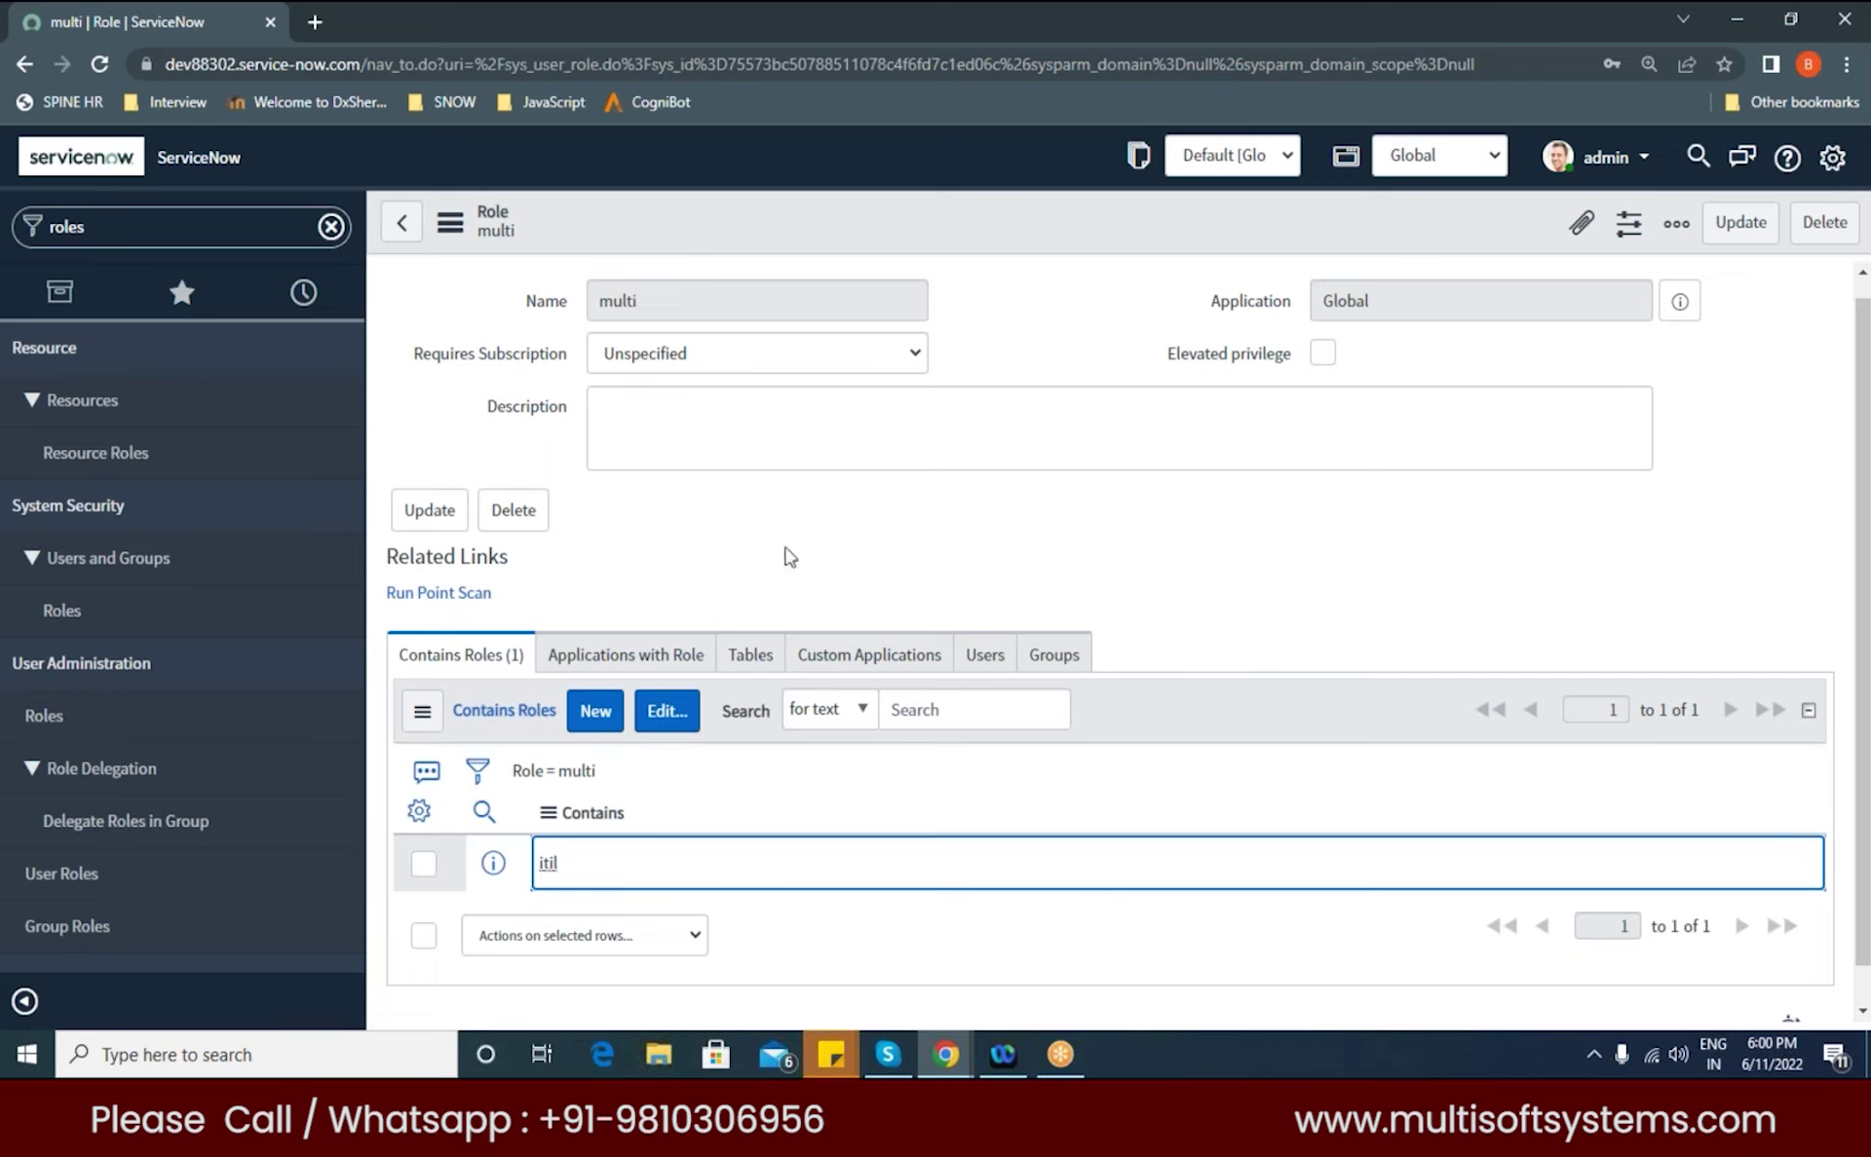
double_click(645, 302)
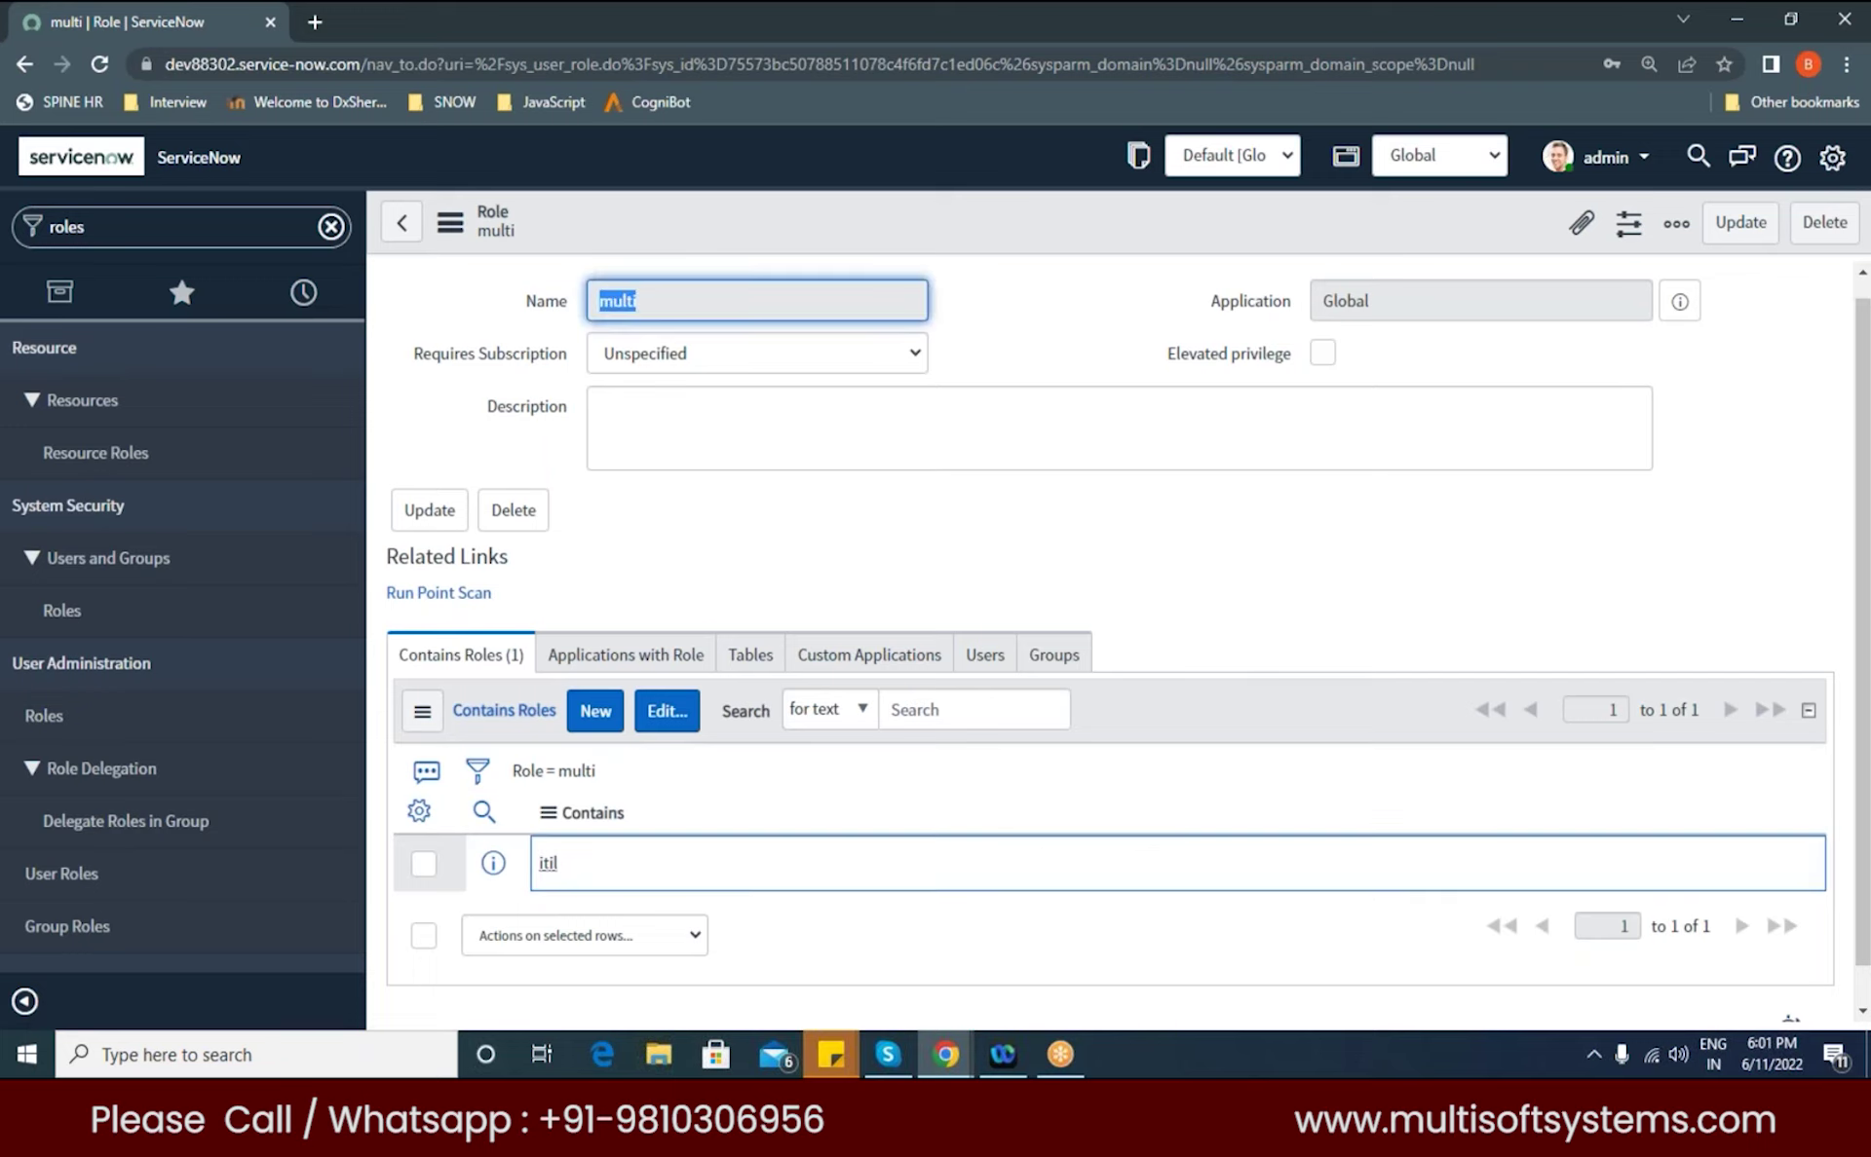
click(577, 876)
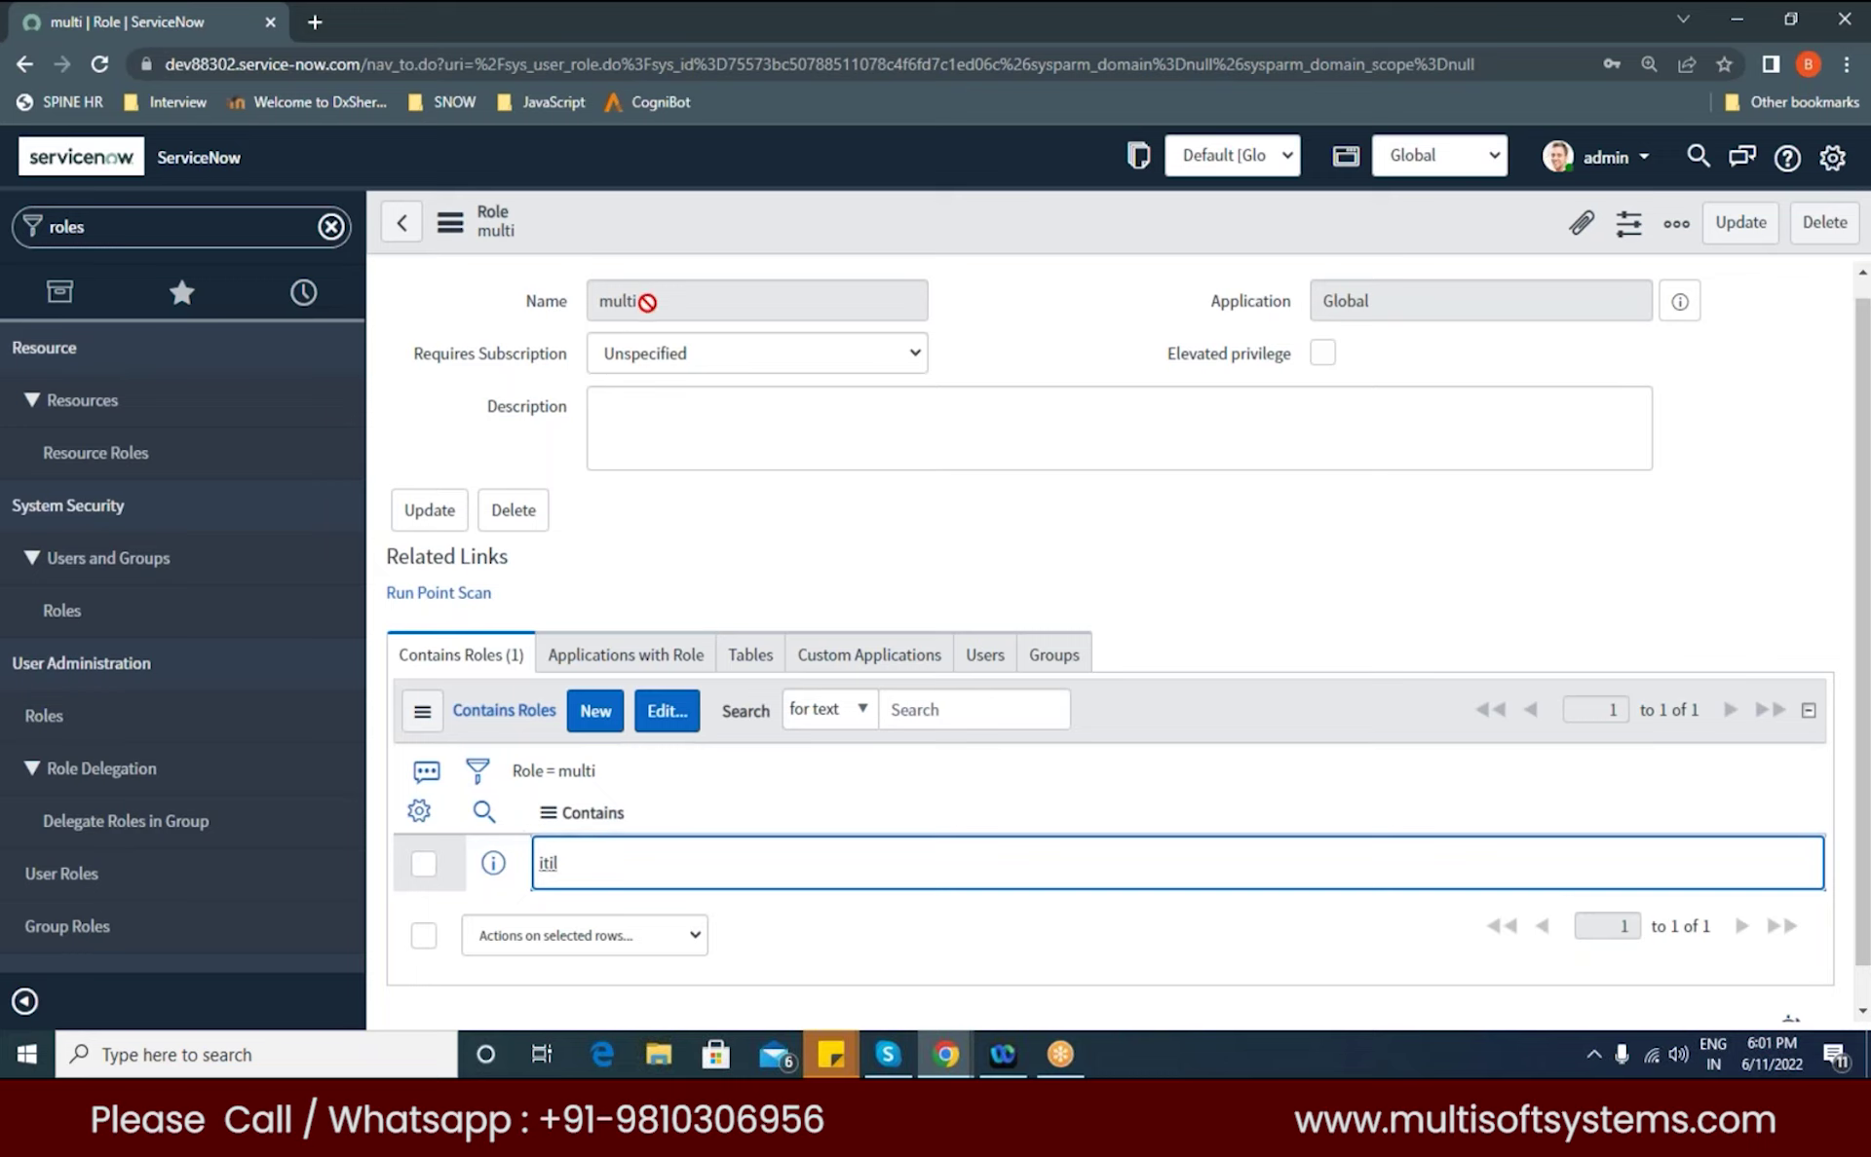
drag(647, 304, 592, 303)
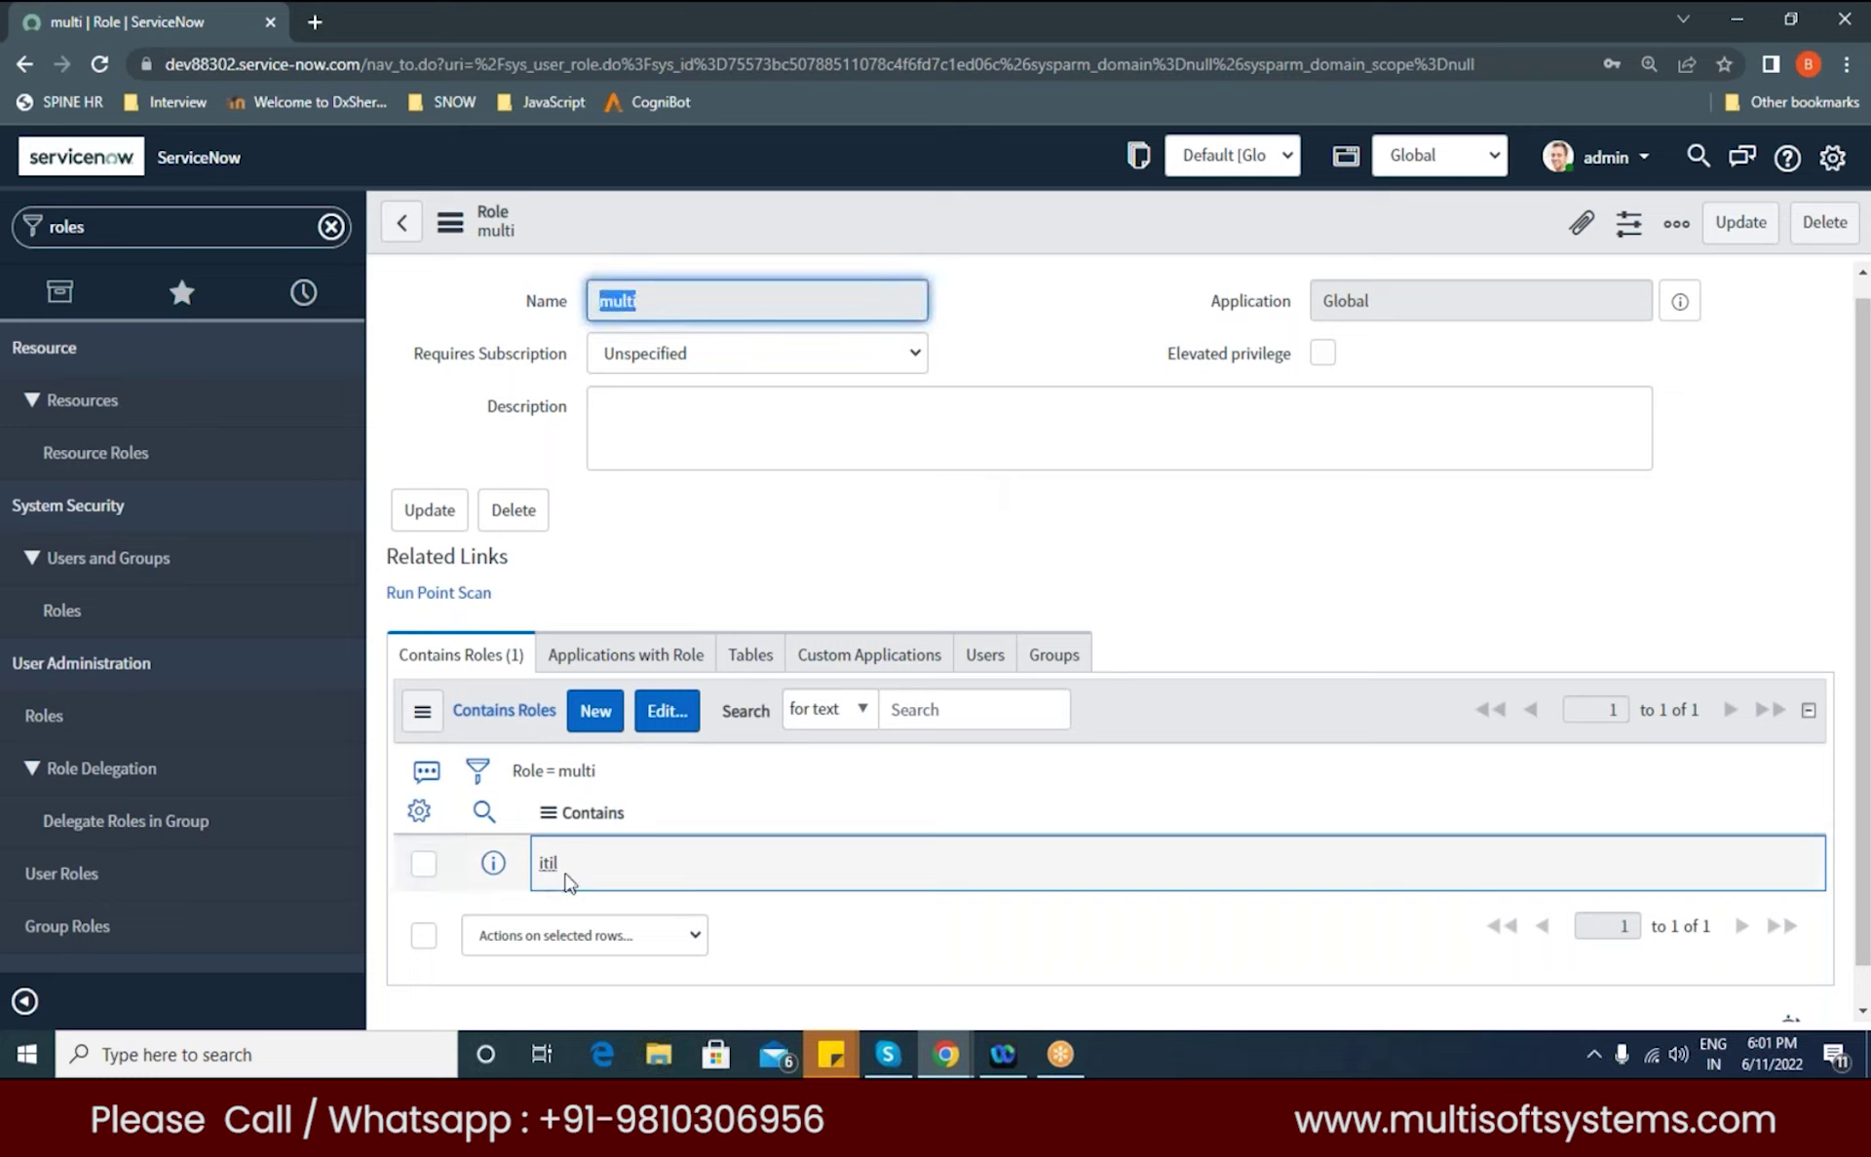
click(740, 586)
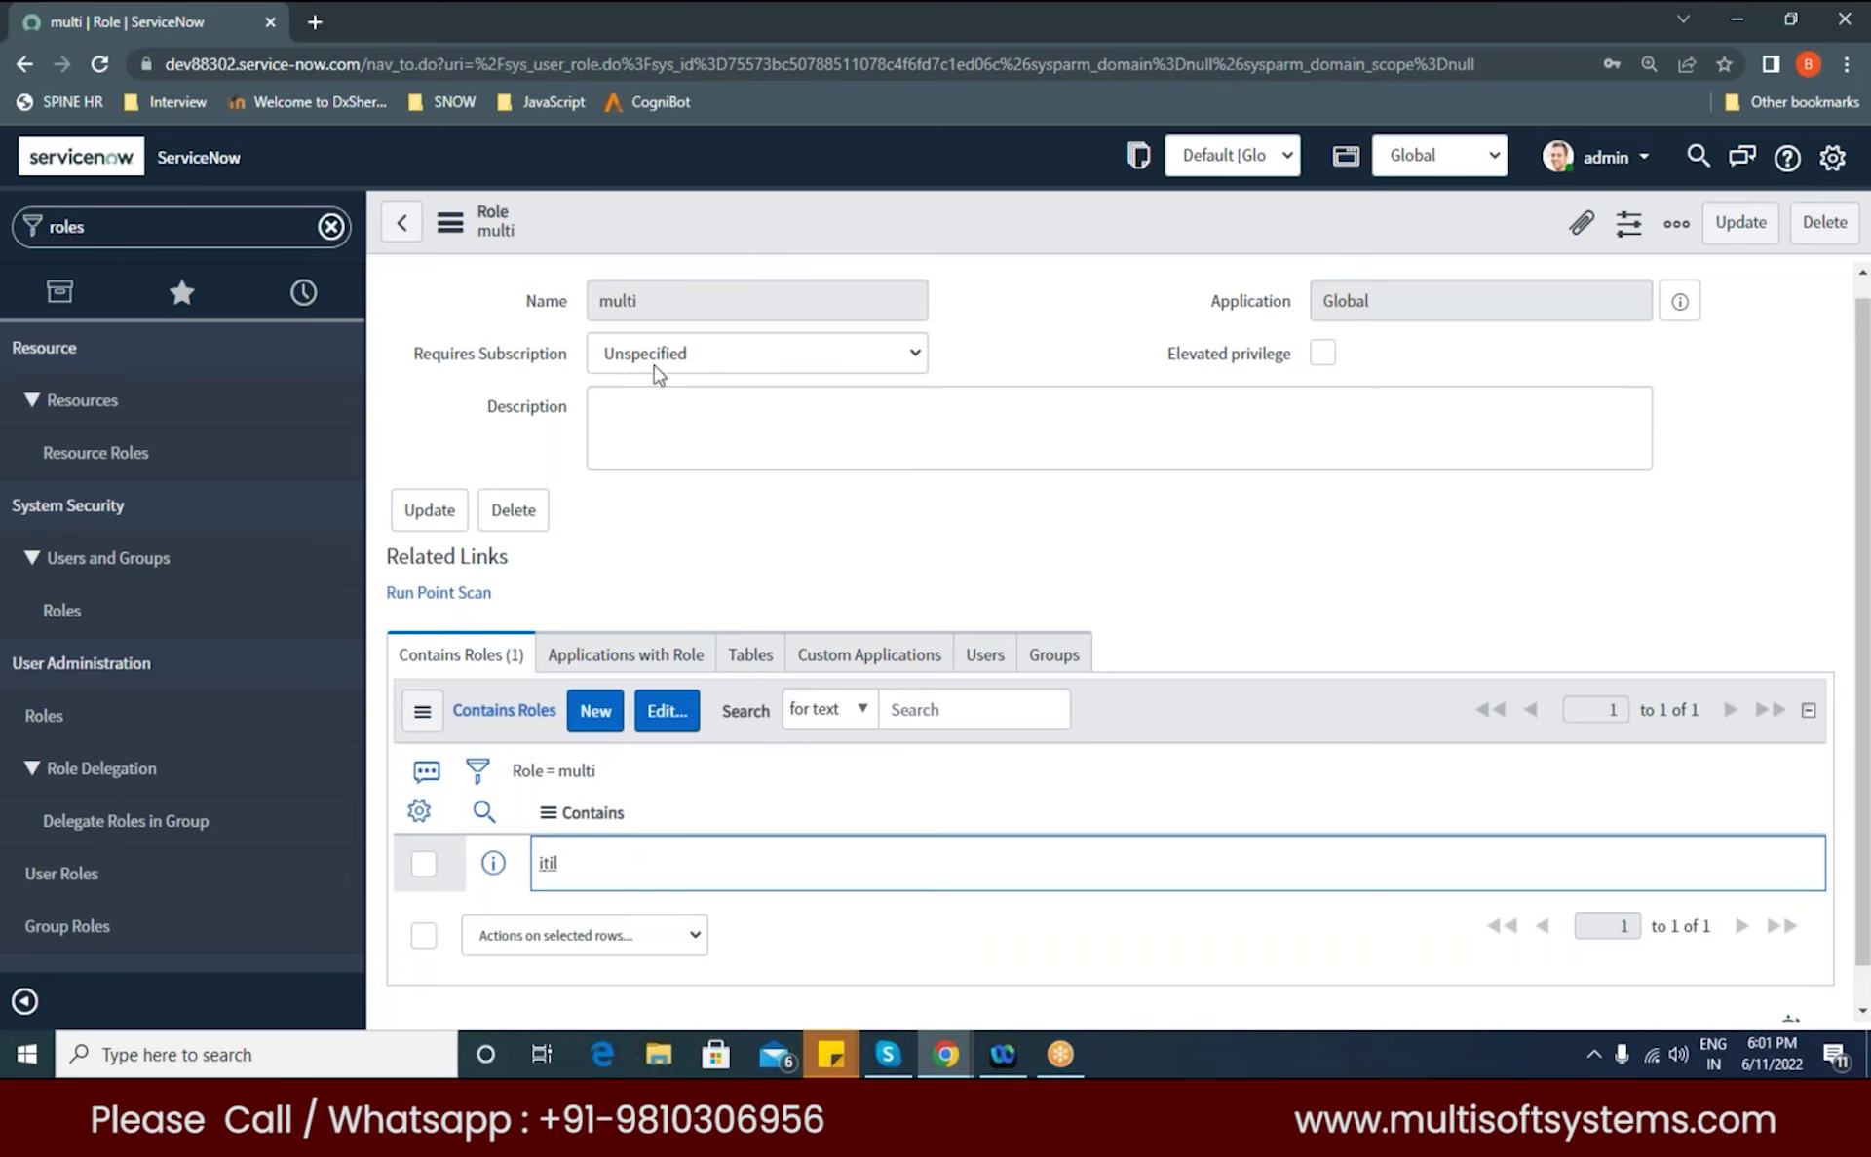
click(624, 304)
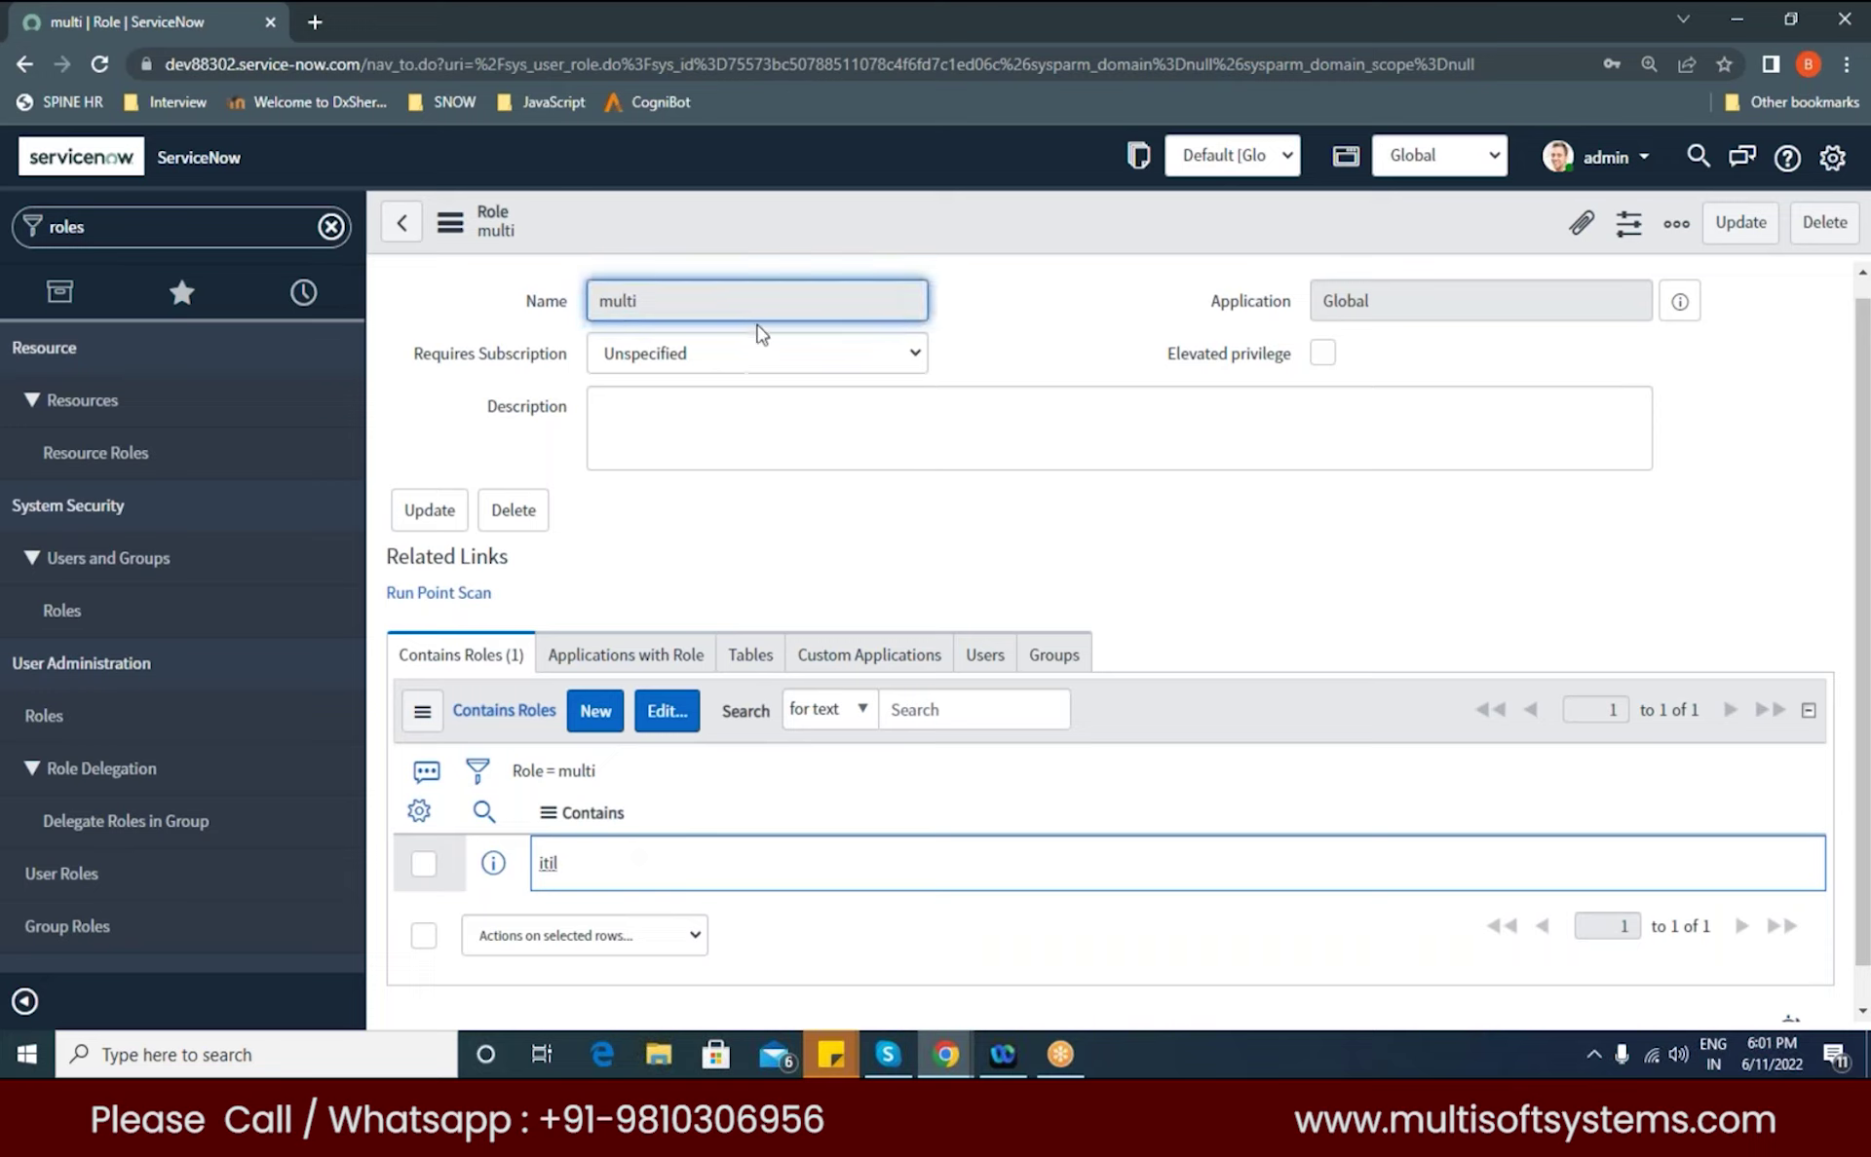
double_click(579, 867)
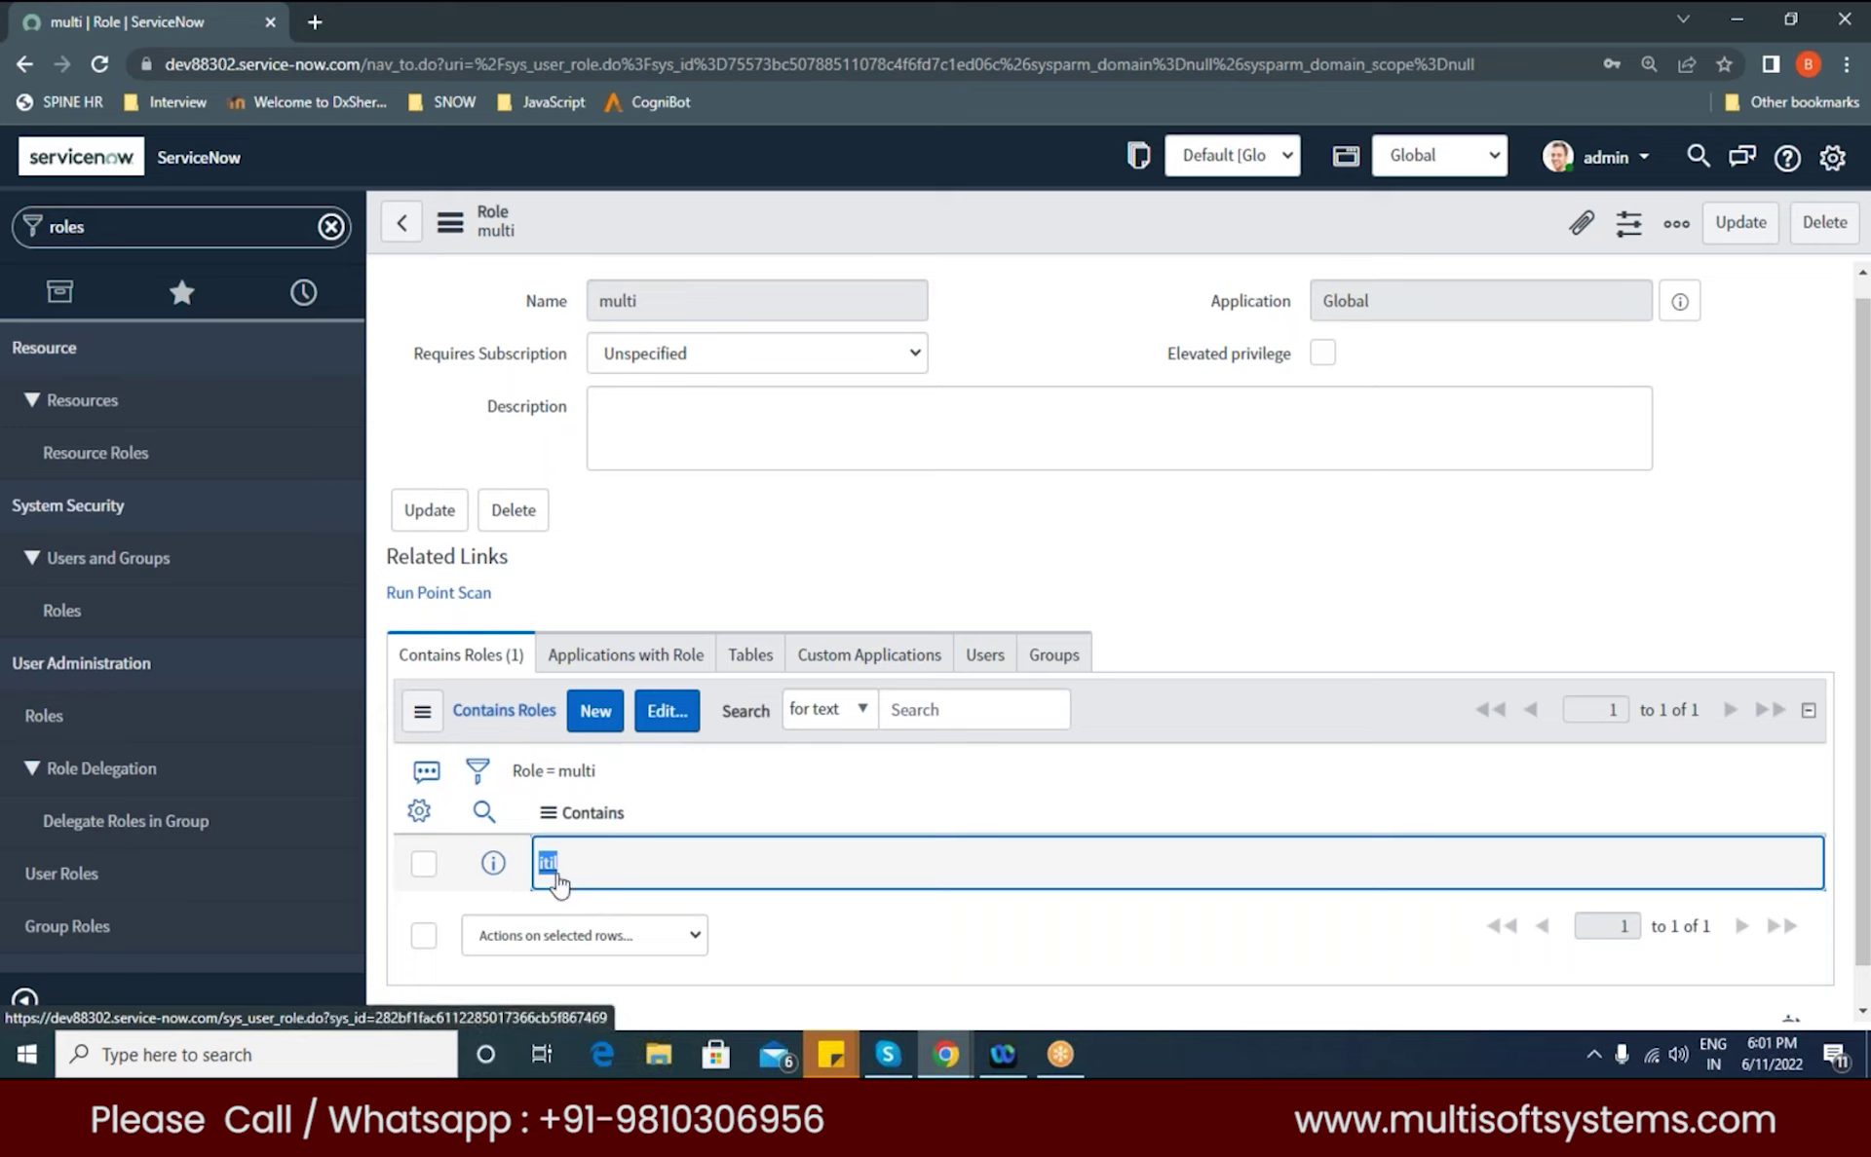
key(Escape)
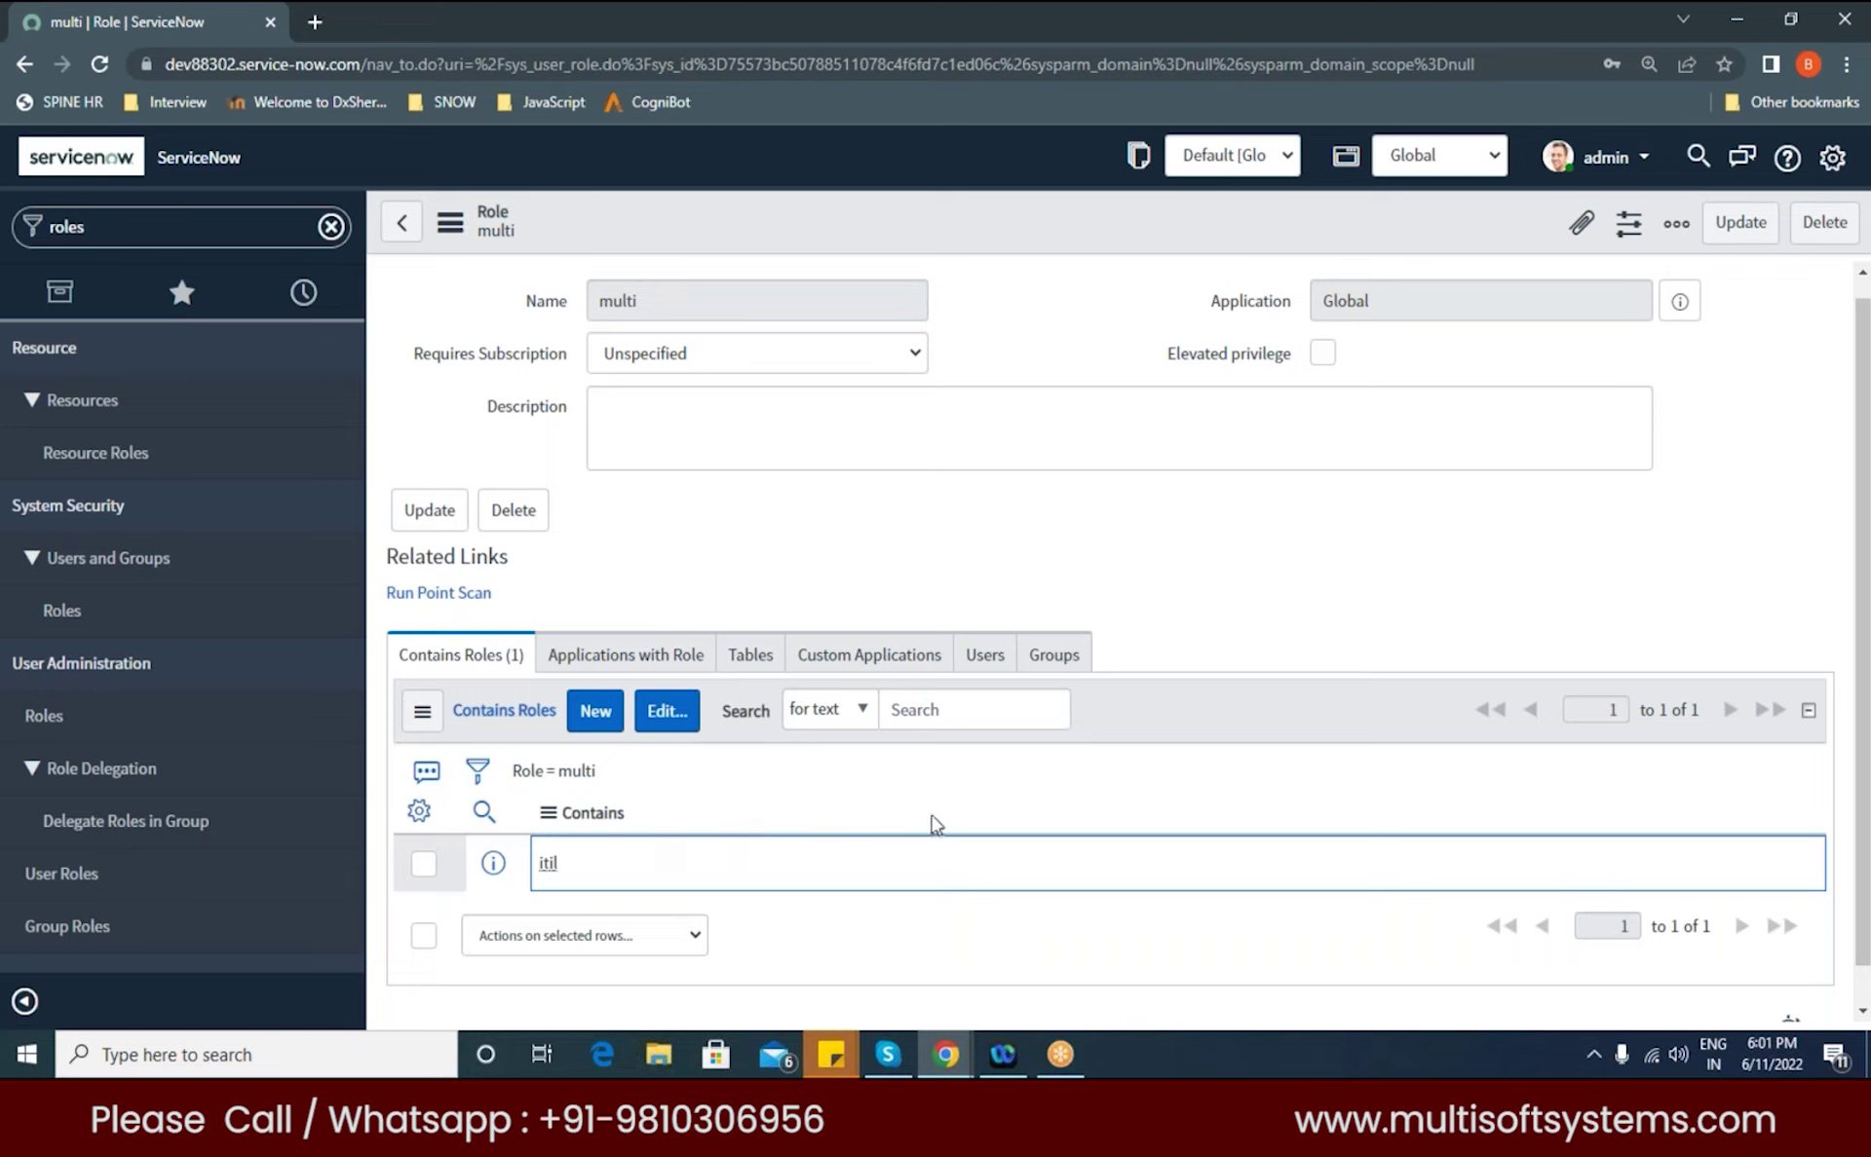
double_click(651, 305)
click(1019, 501)
double_click(542, 867)
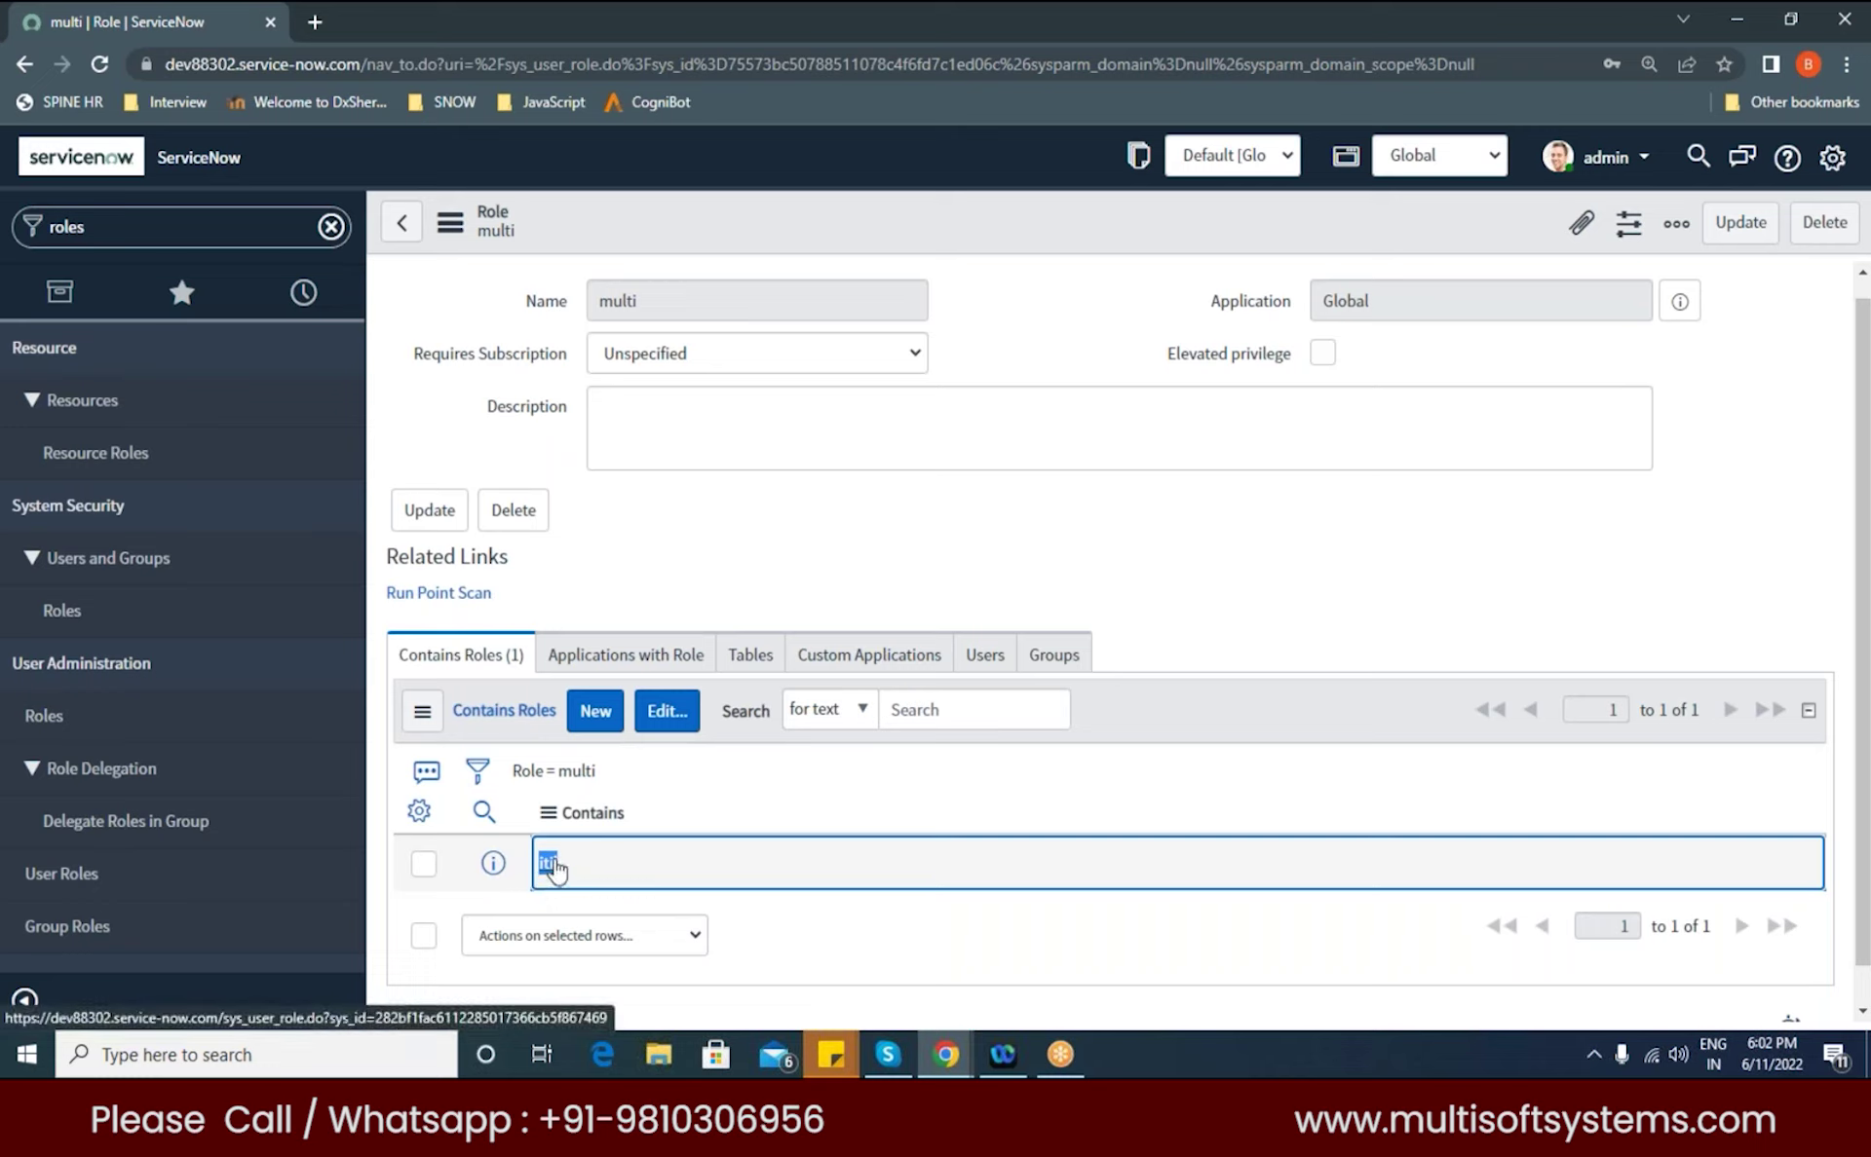
click(560, 877)
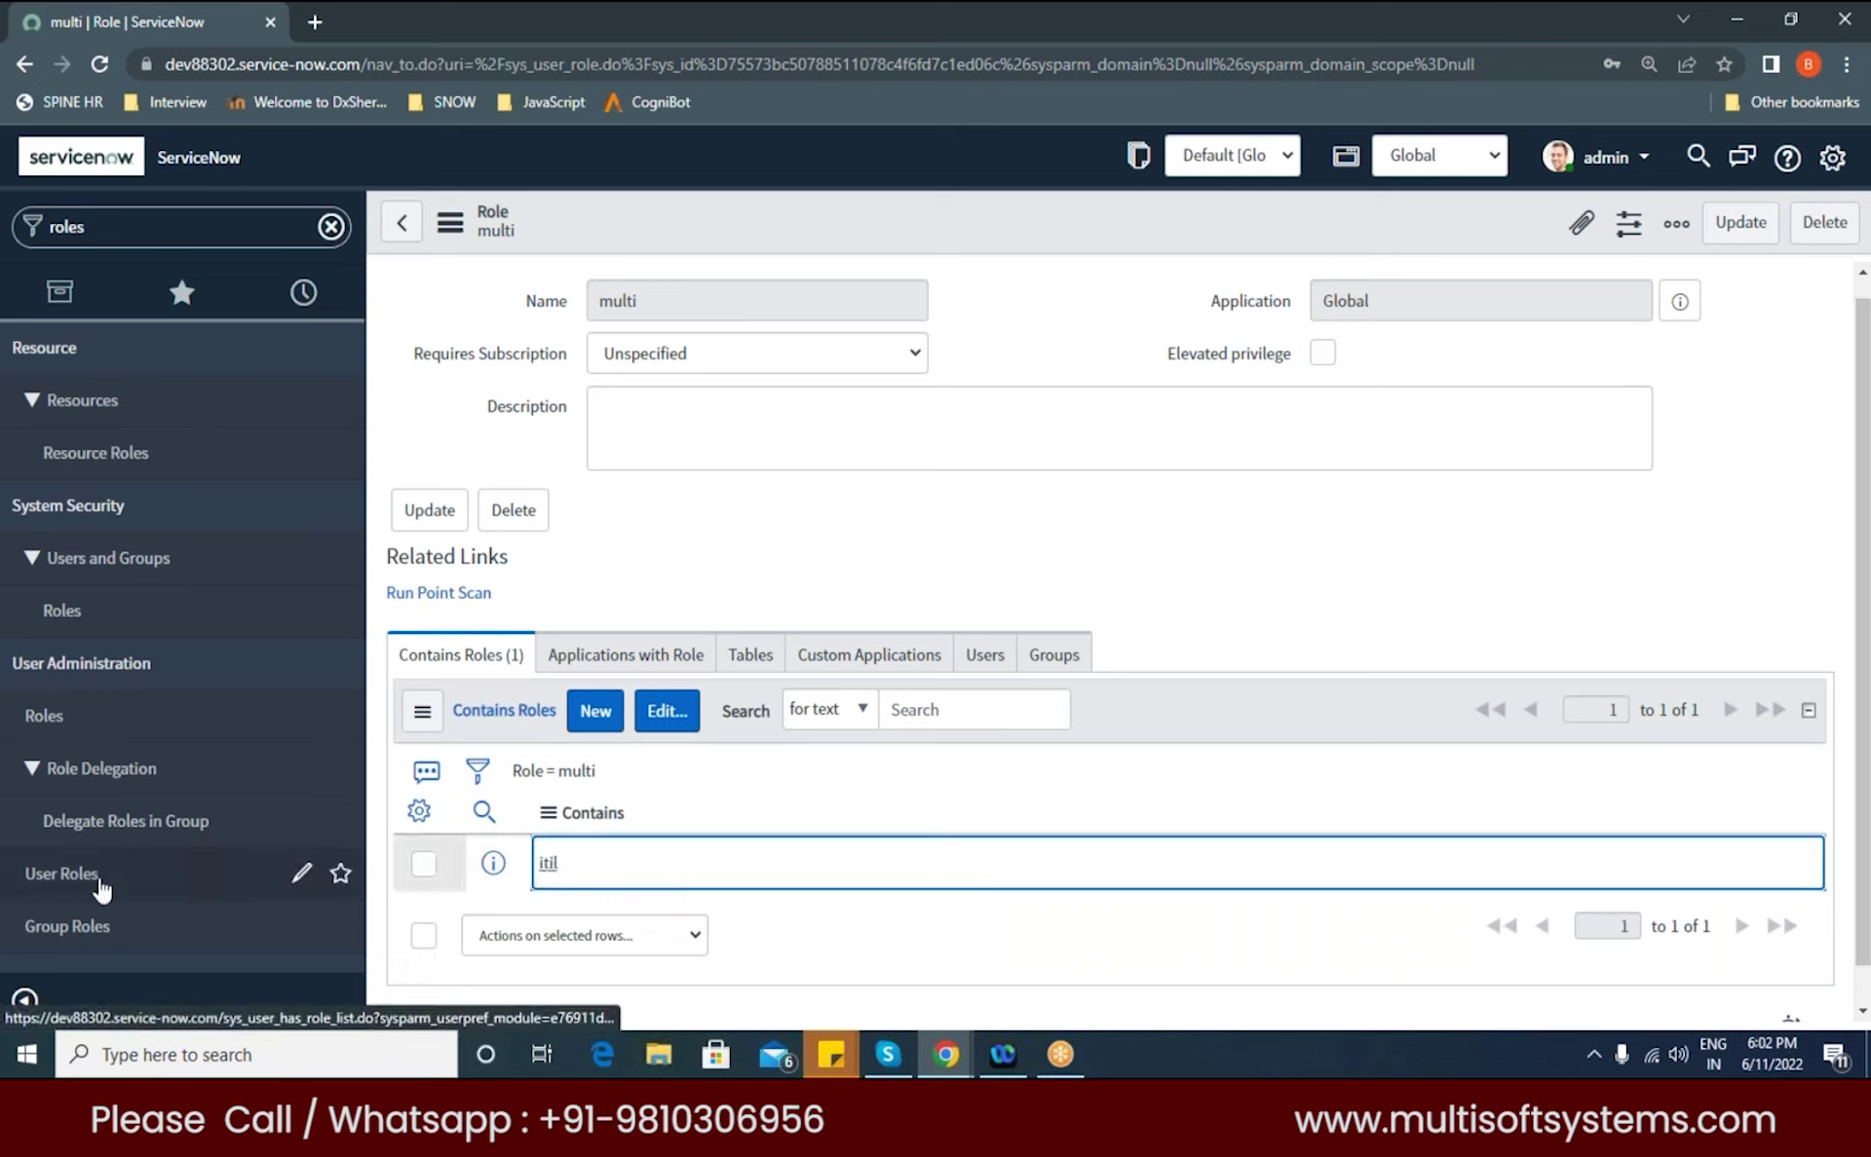
right_click(49, 623)
key(Escape)
Step: Open the itil role record from the Roles list and review its fields
click(97, 629)
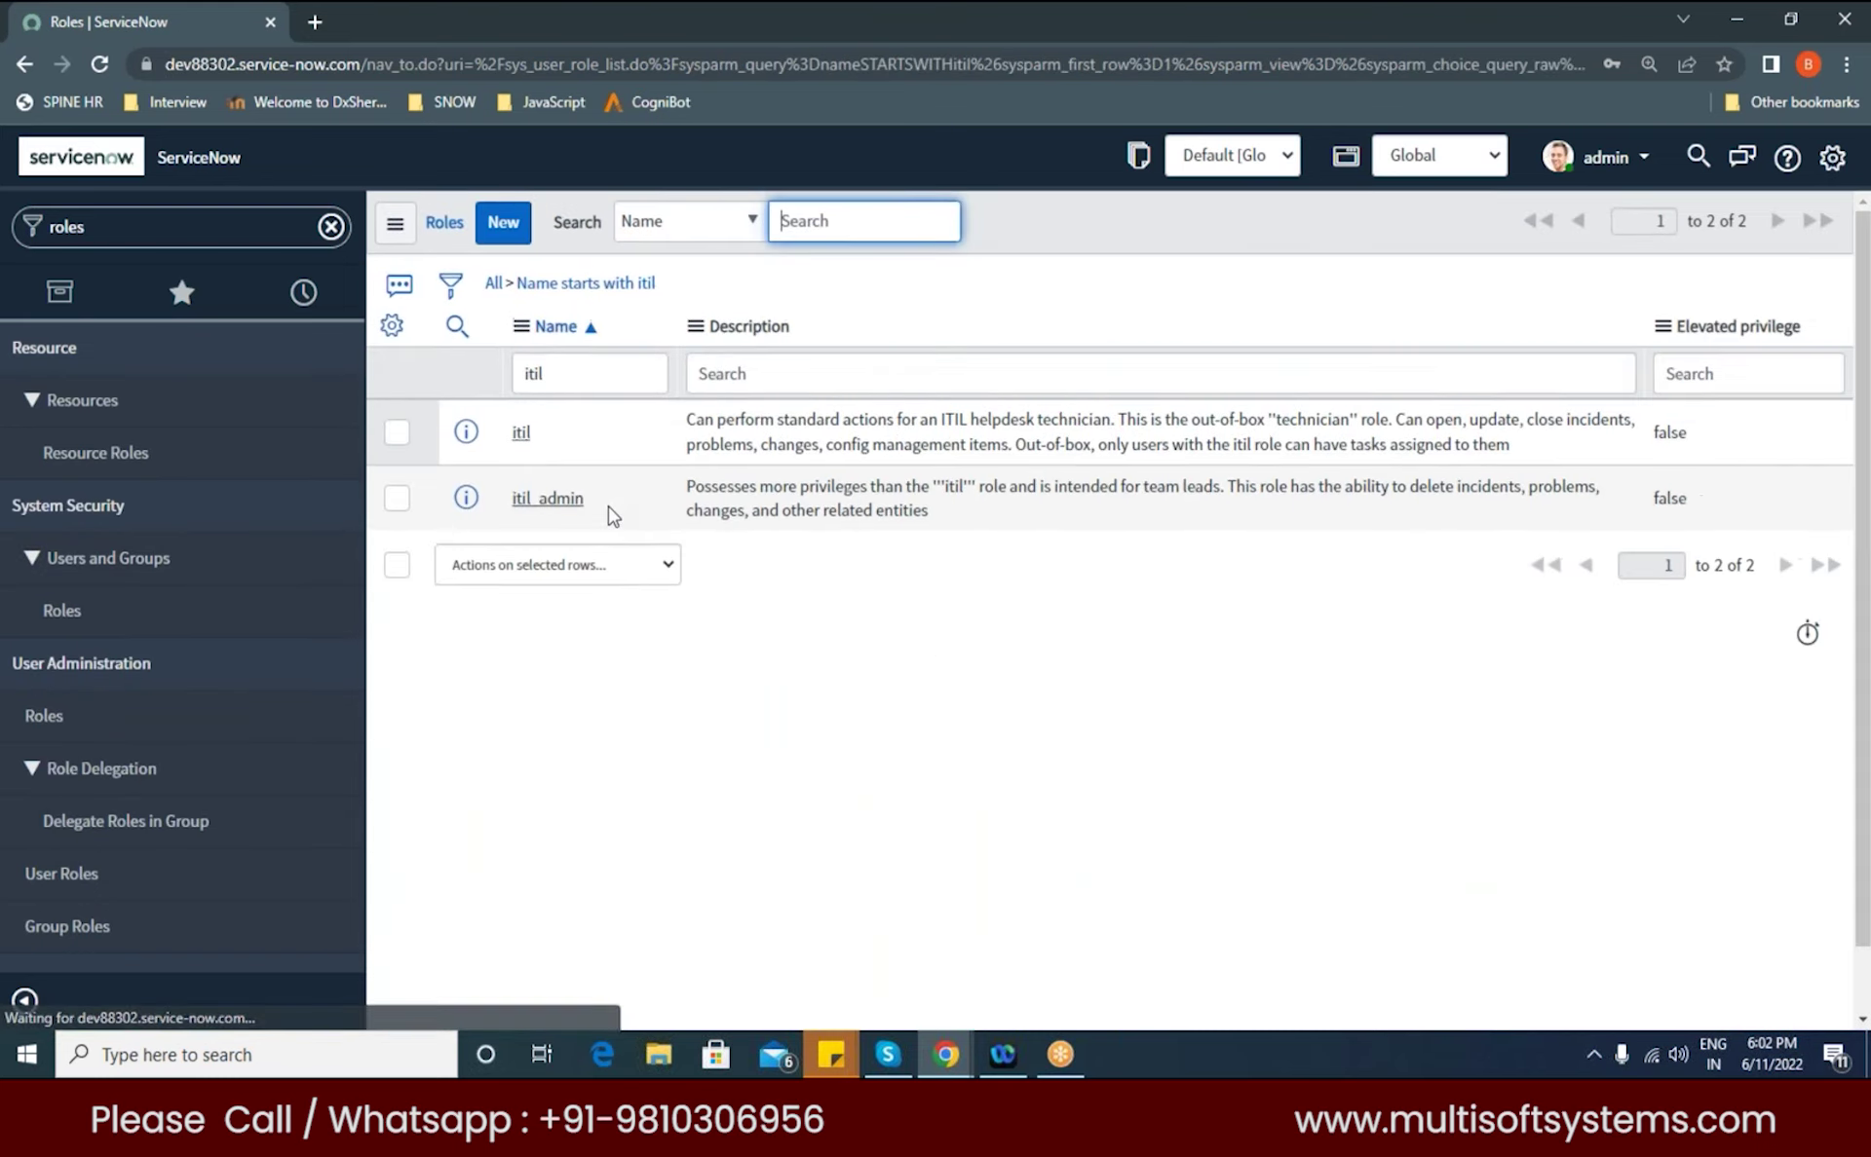
click(523, 435)
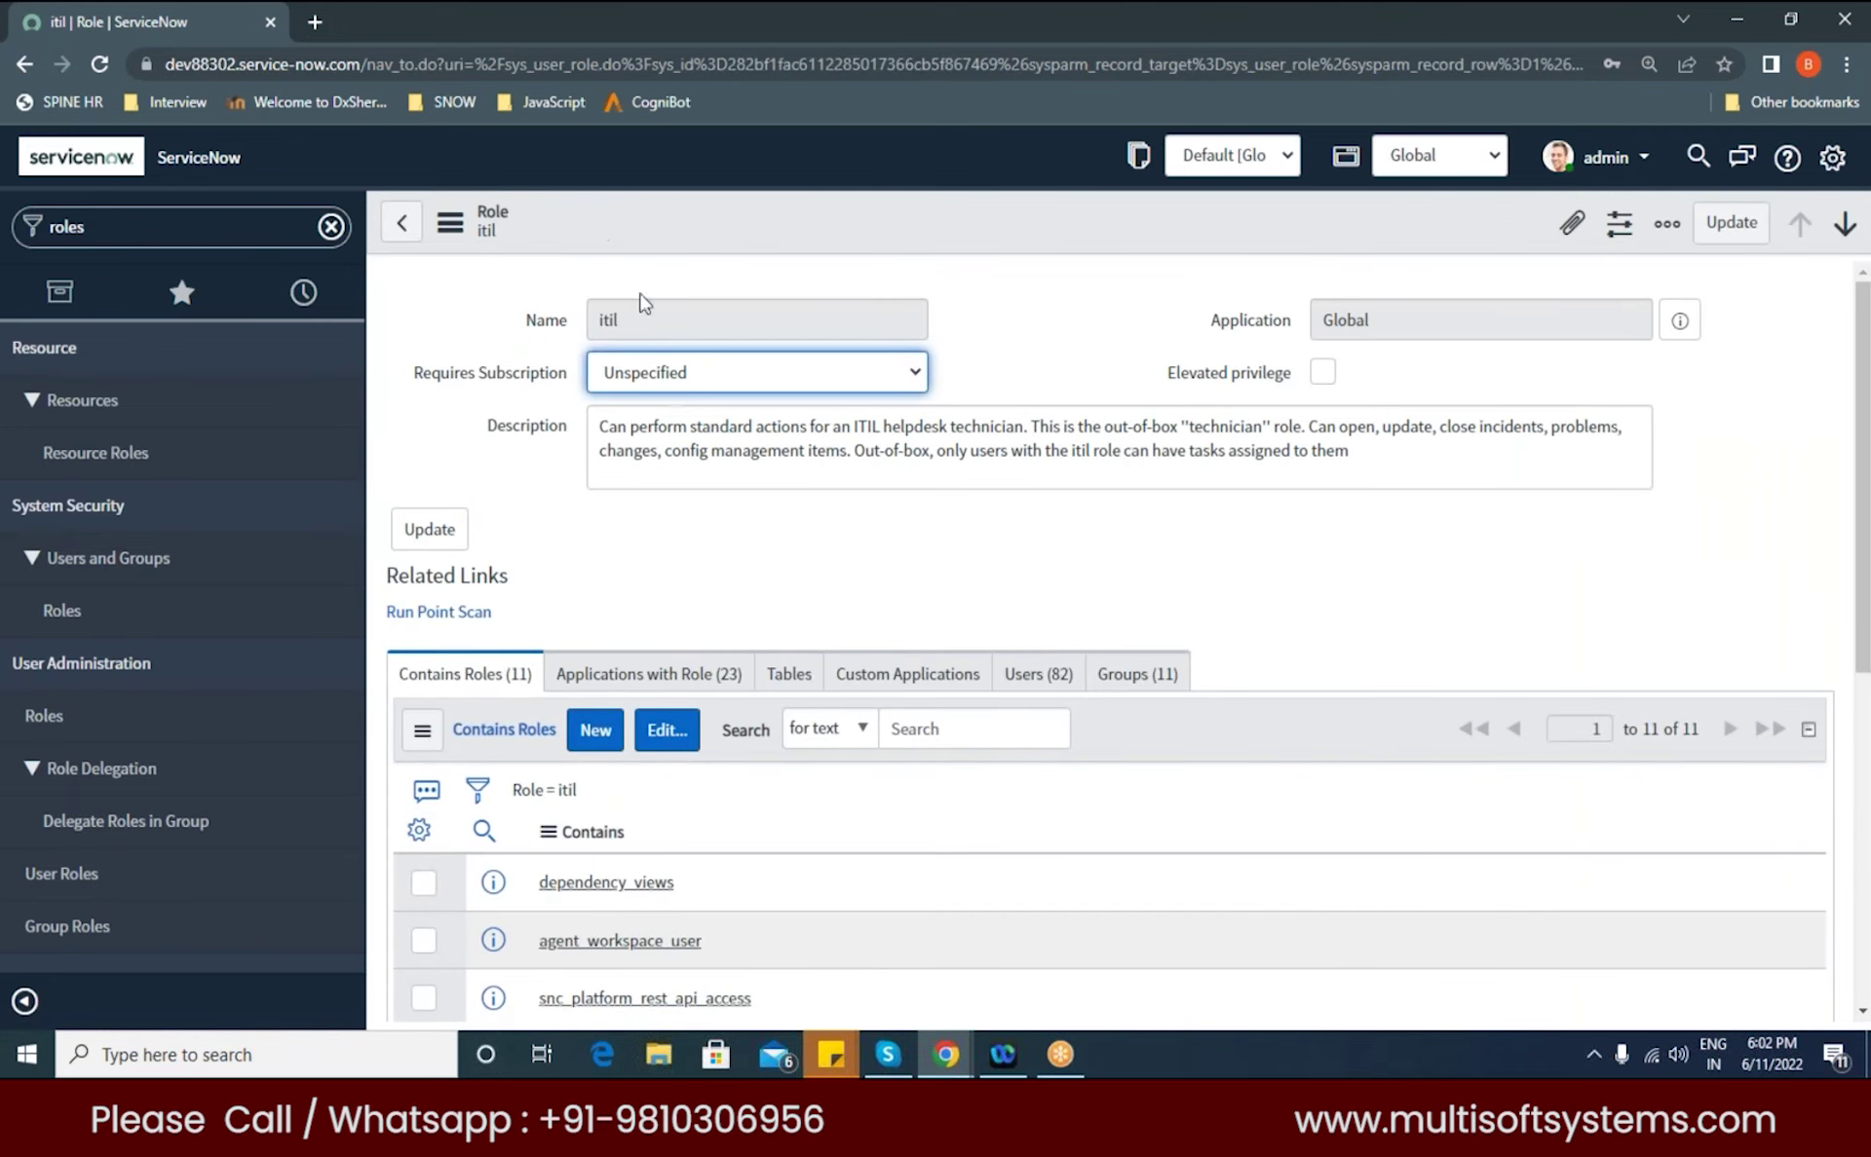
click(703, 308)
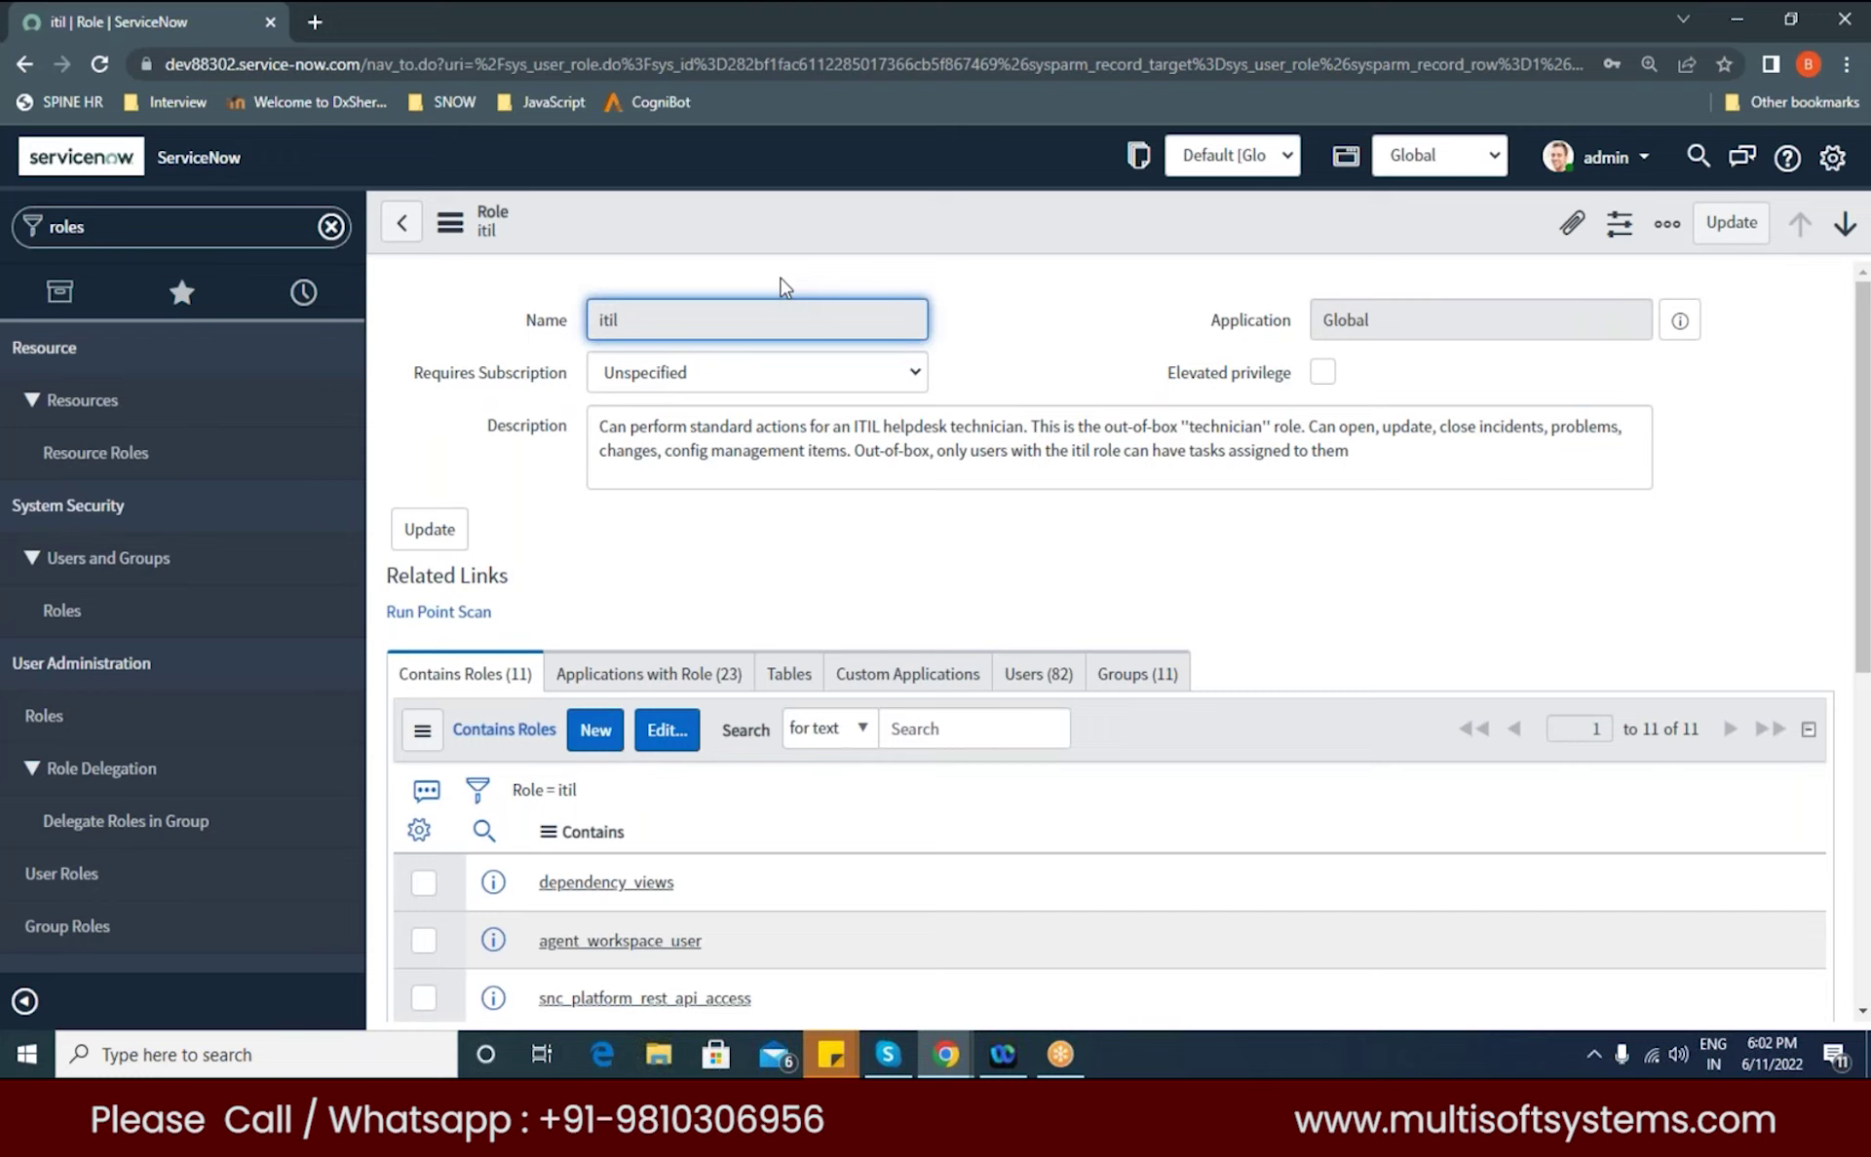
key(Tab)
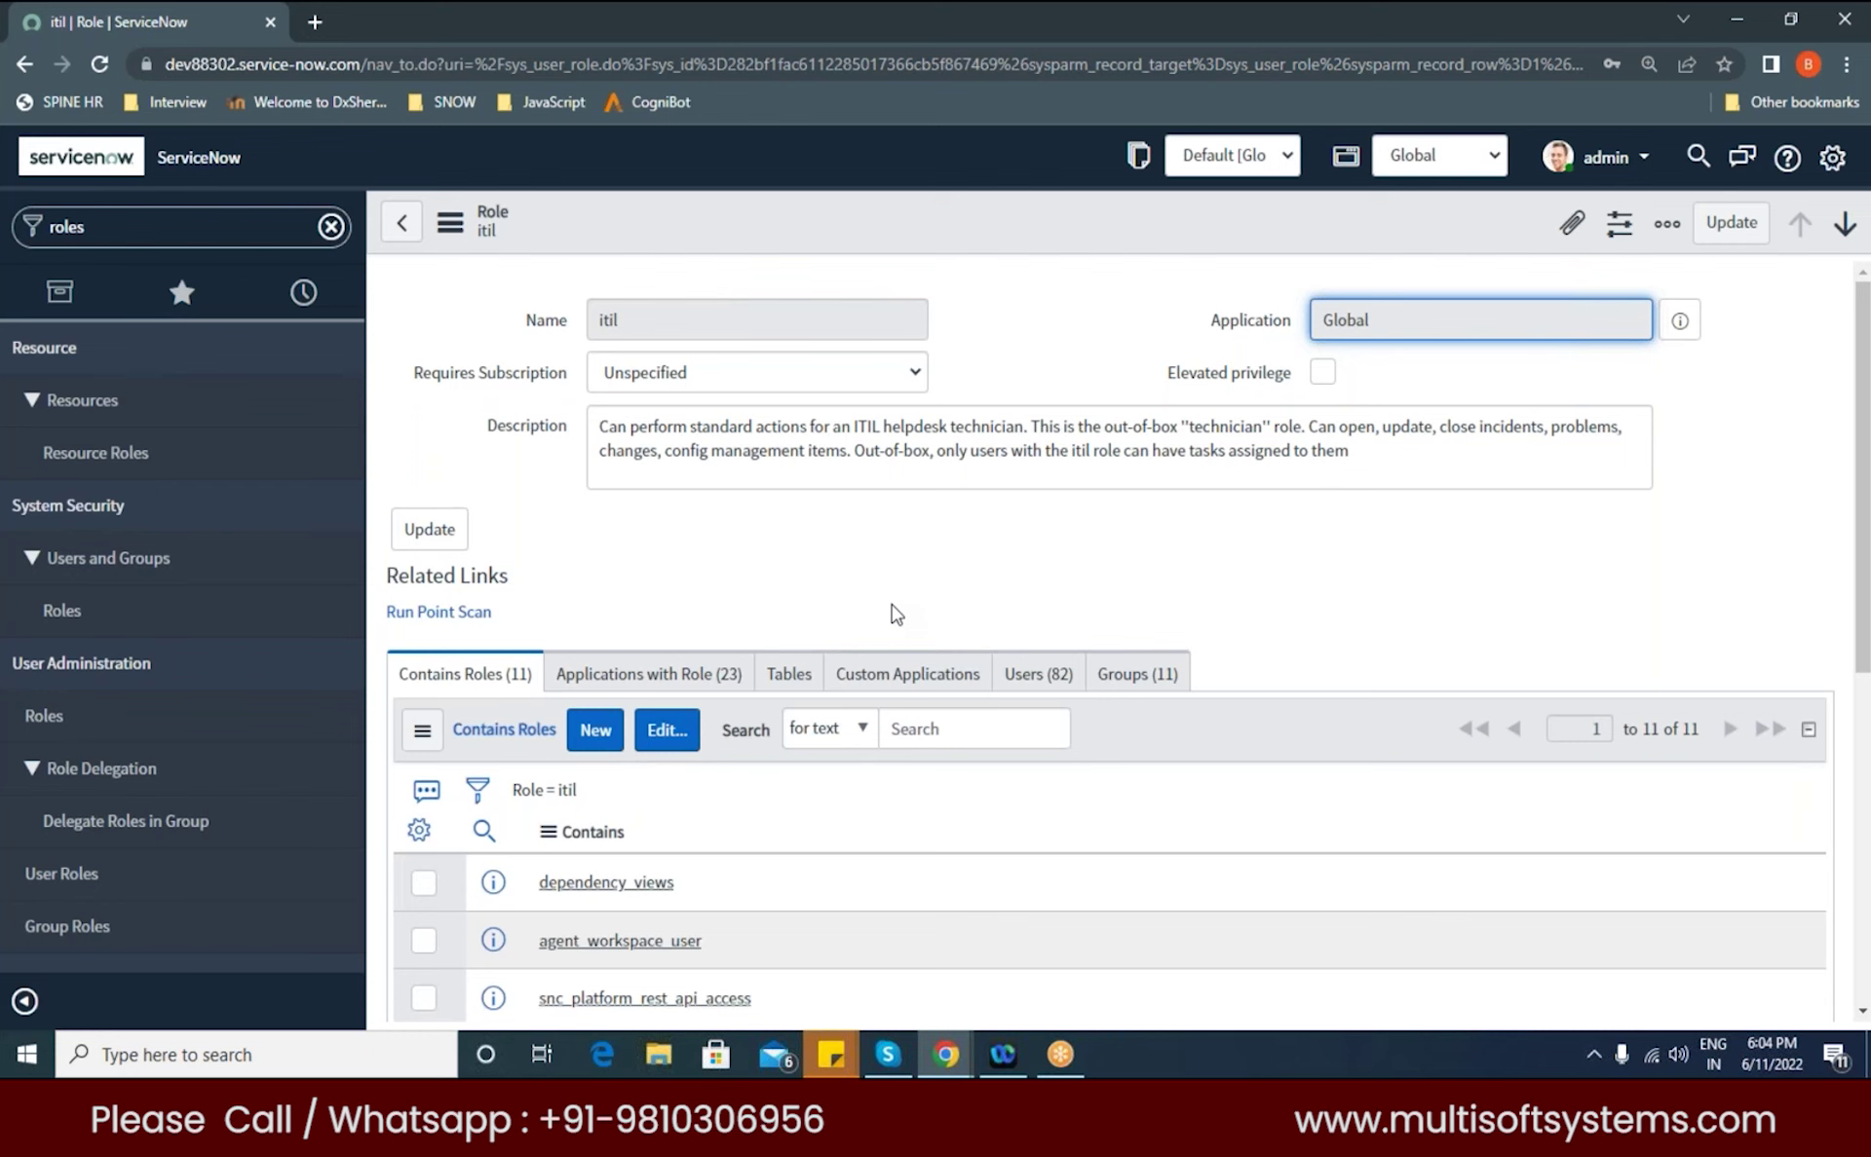
Step: Browse itil's Contains Roles list, then go back to the Roles list filtered to multi
scroll(892, 605, down, 1)
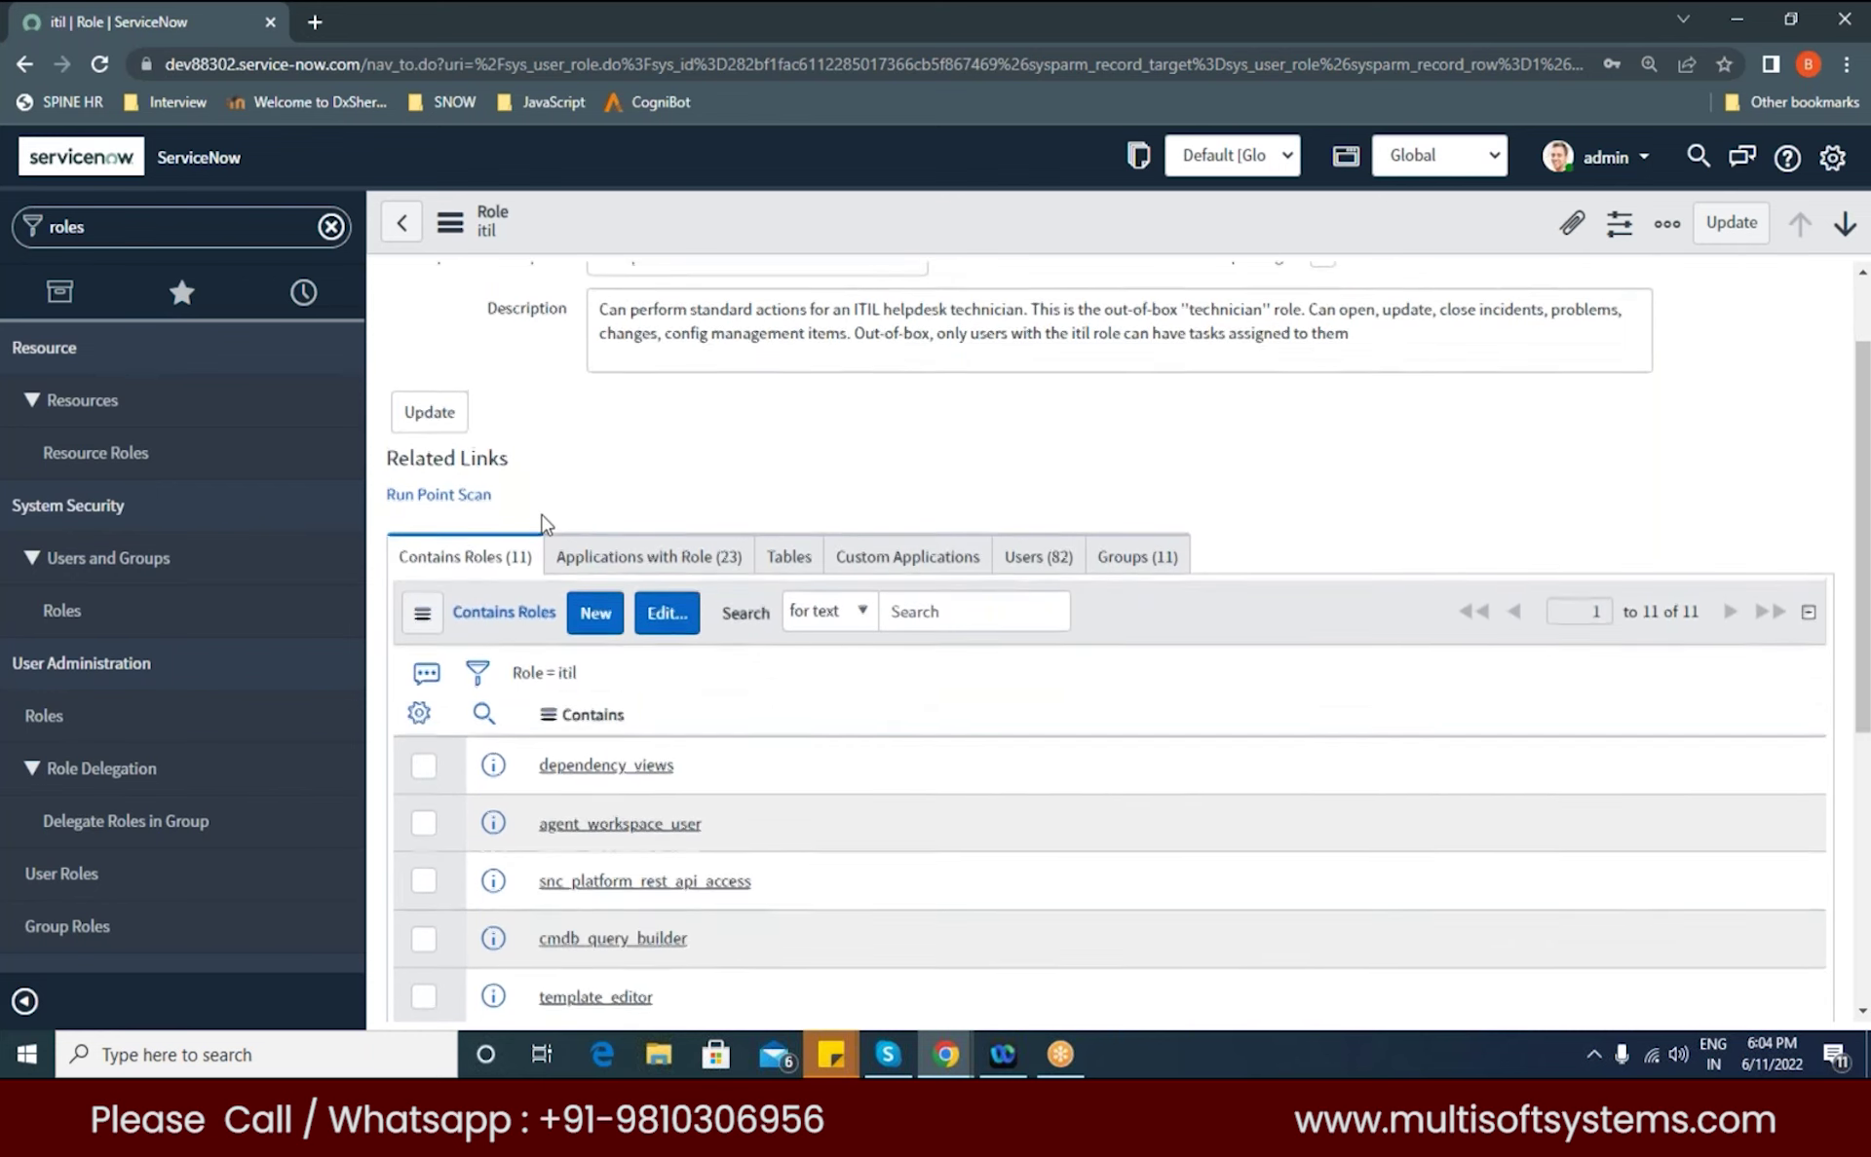
scroll(544, 524, up, 1)
click(602, 322)
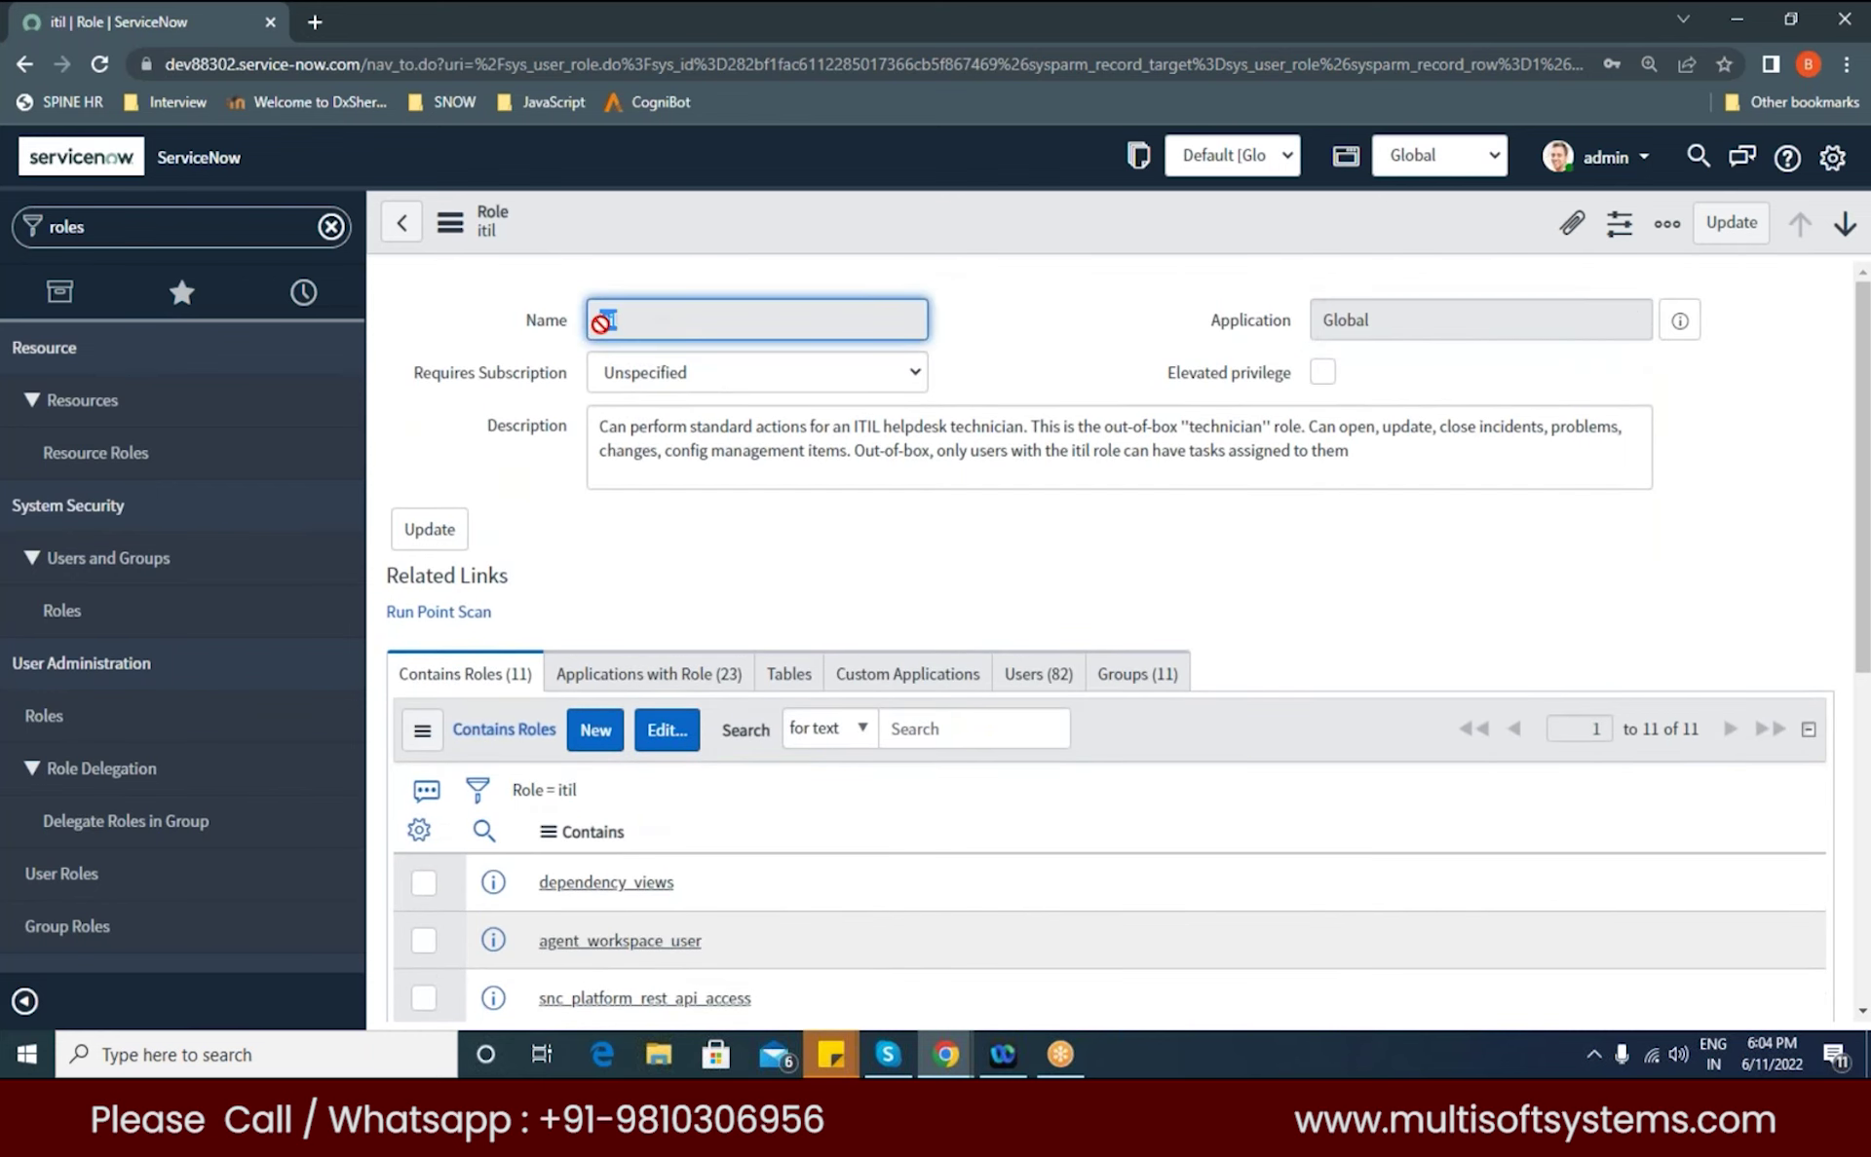
scroll(519, 507, down, 2)
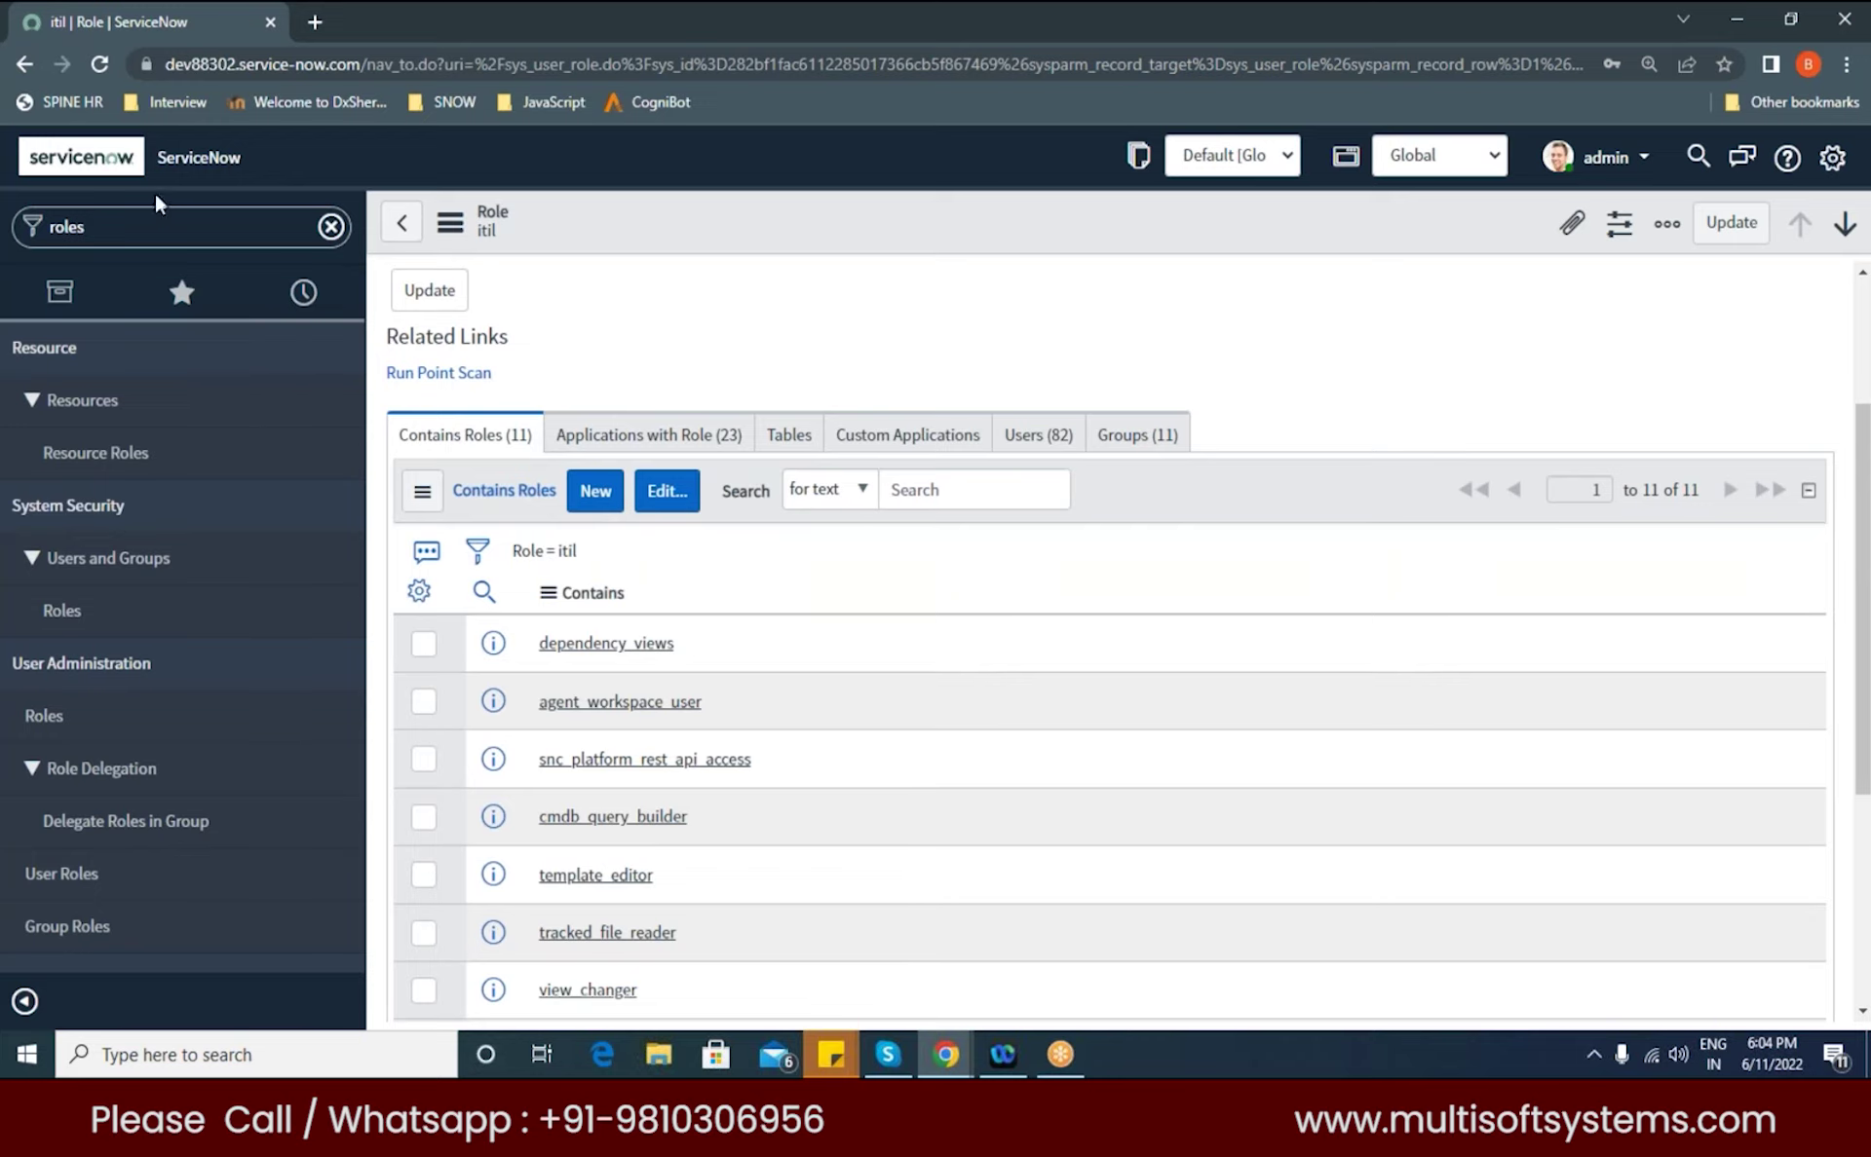
click(401, 222)
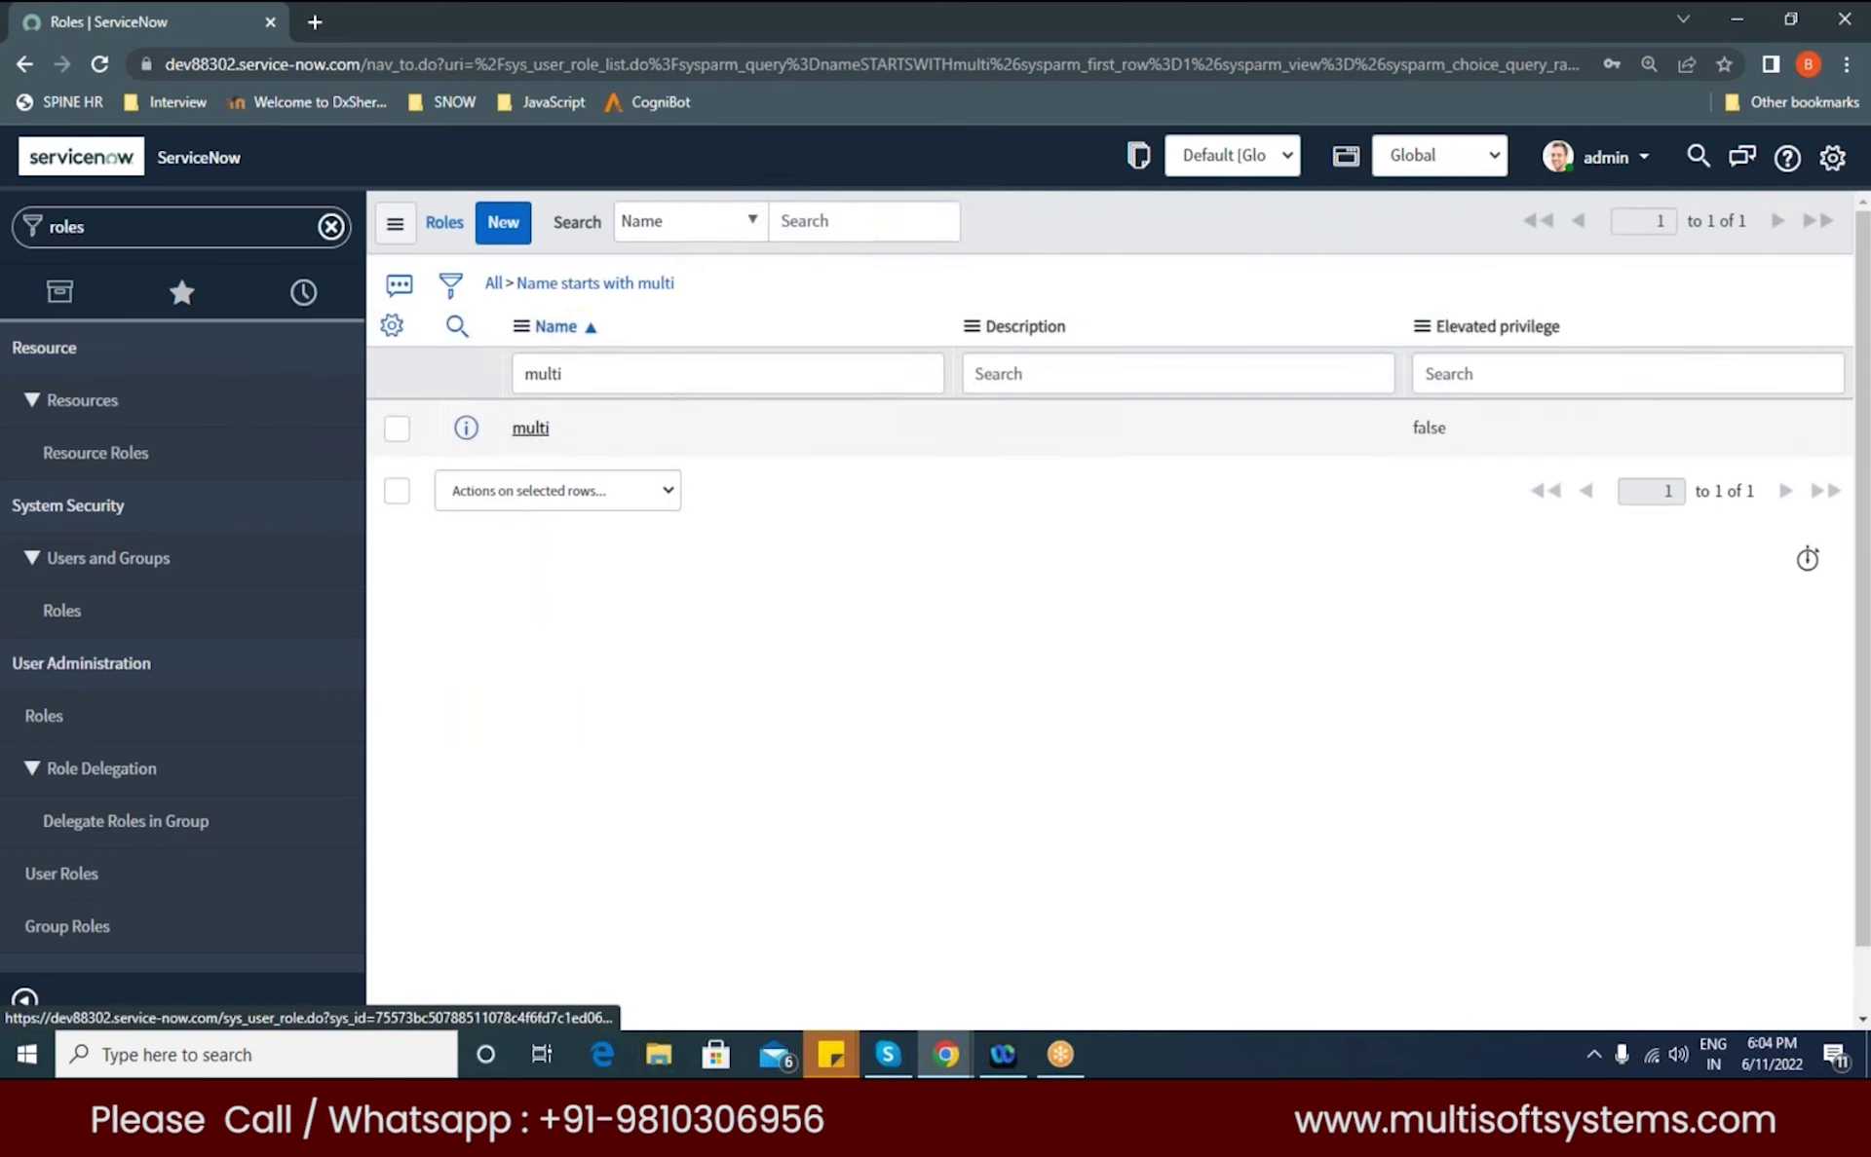
Step: Open the multi role, view its Applications with Role tab, then edit the System Security menu
click(529, 429)
scroll(667, 593, down, 1)
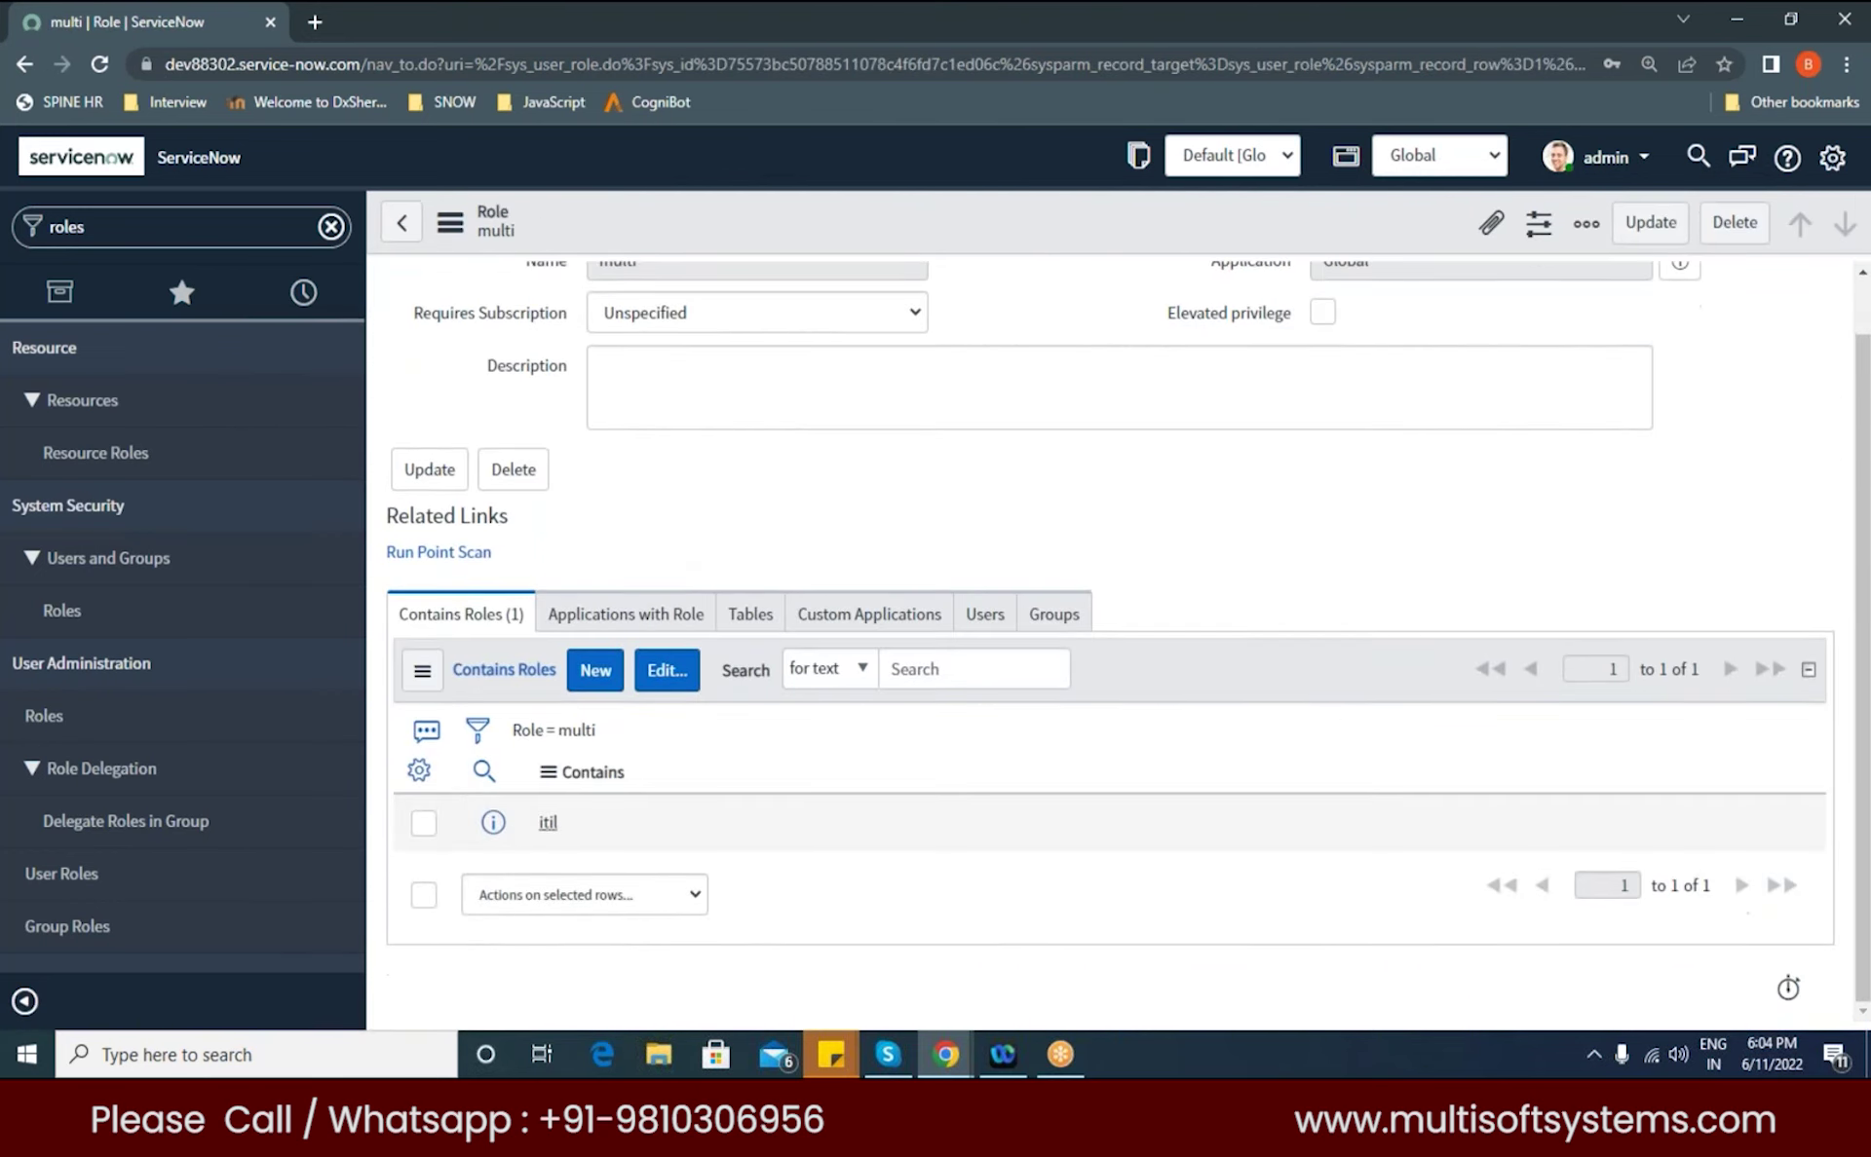
click(614, 635)
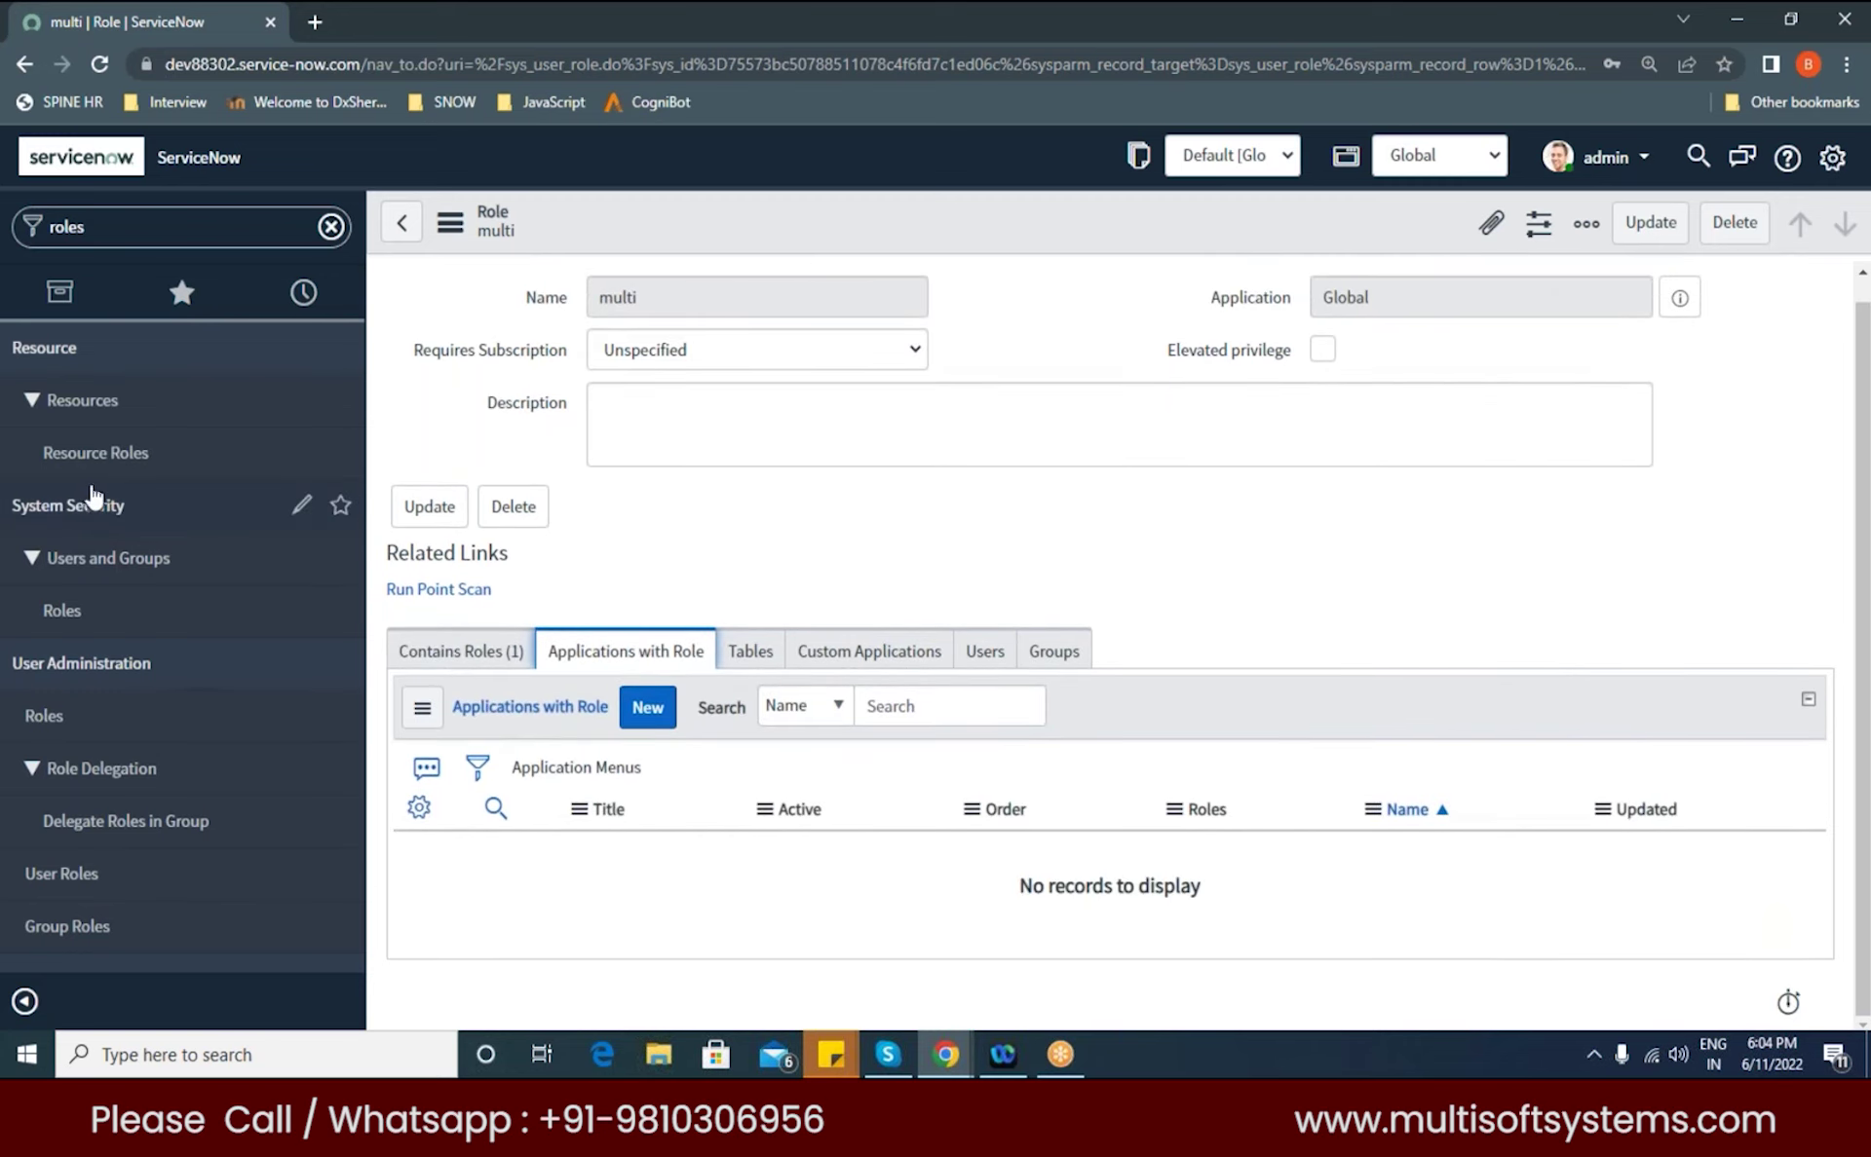
click(301, 506)
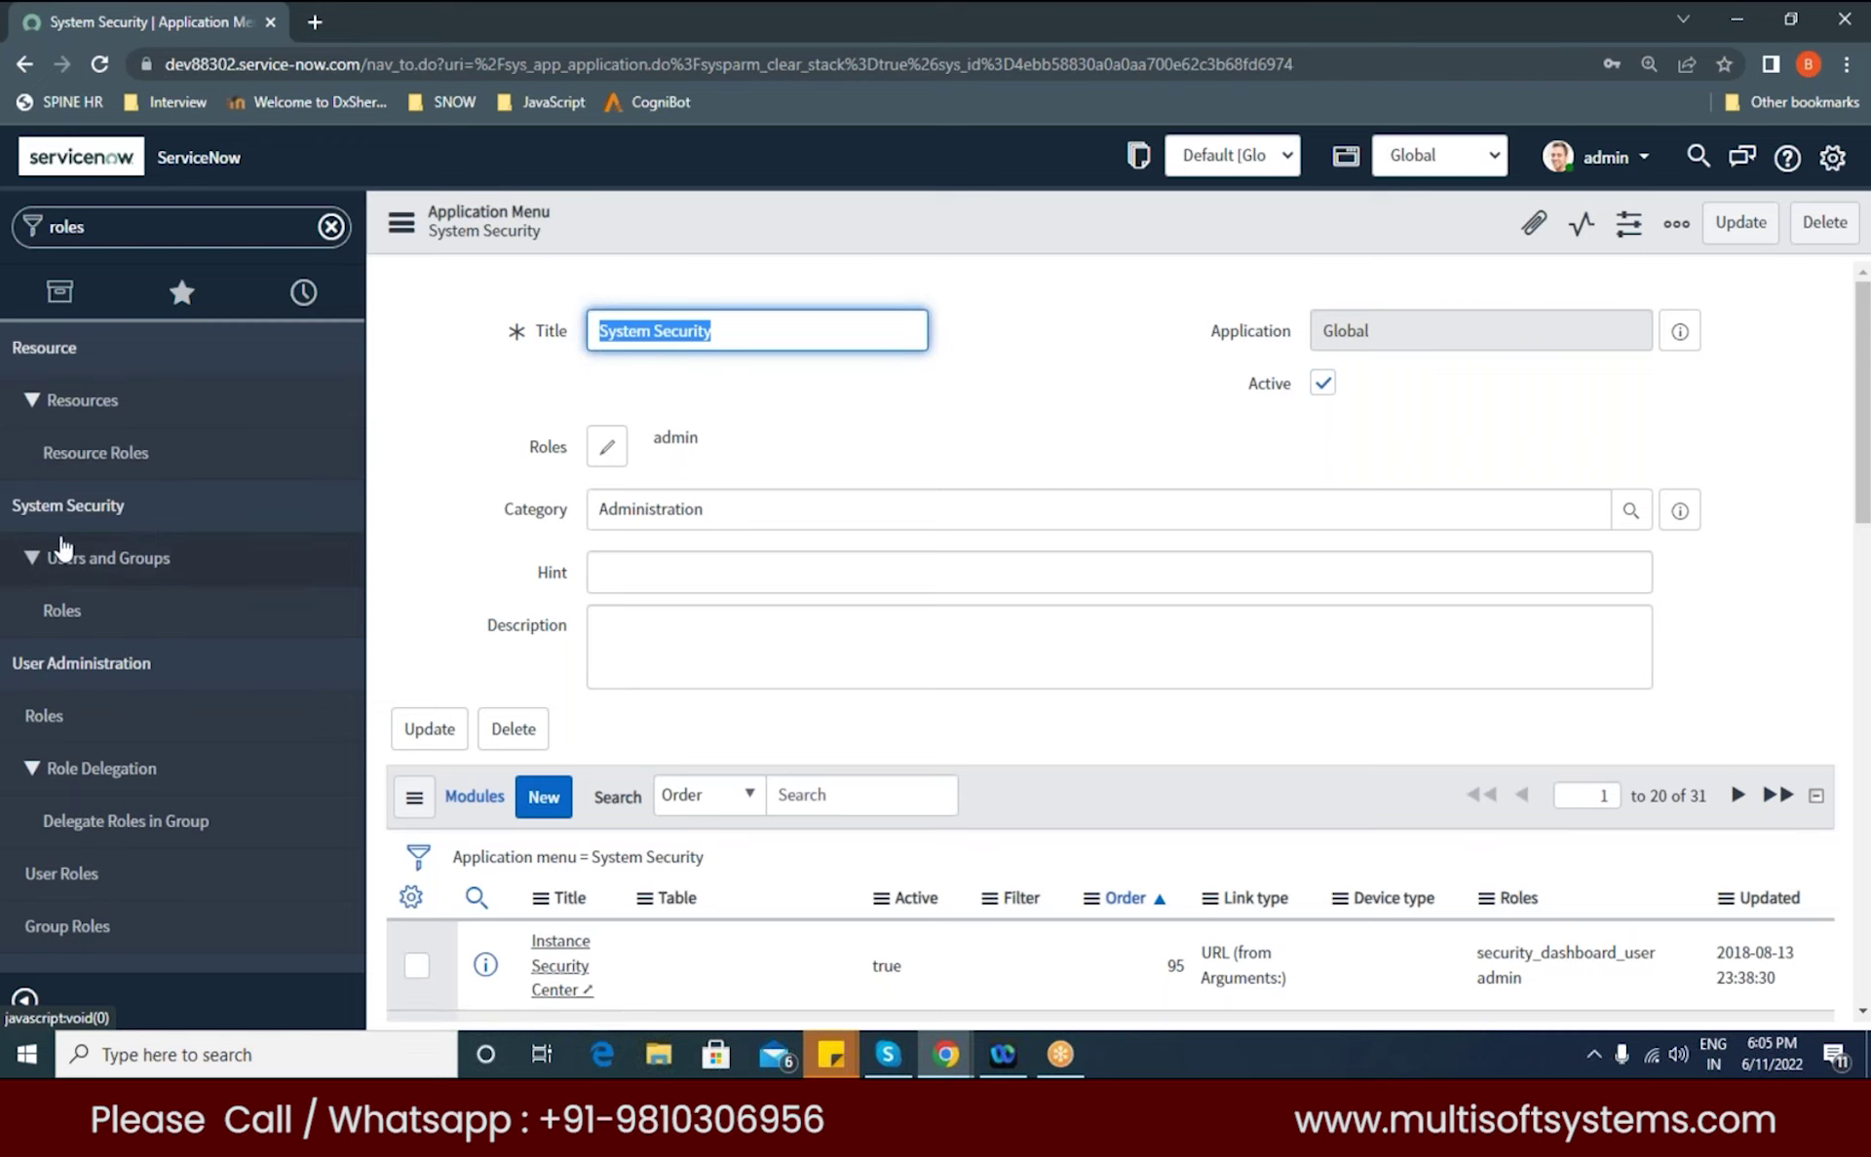
Step: Return to the multi role record with the browser Back button
click(25, 63)
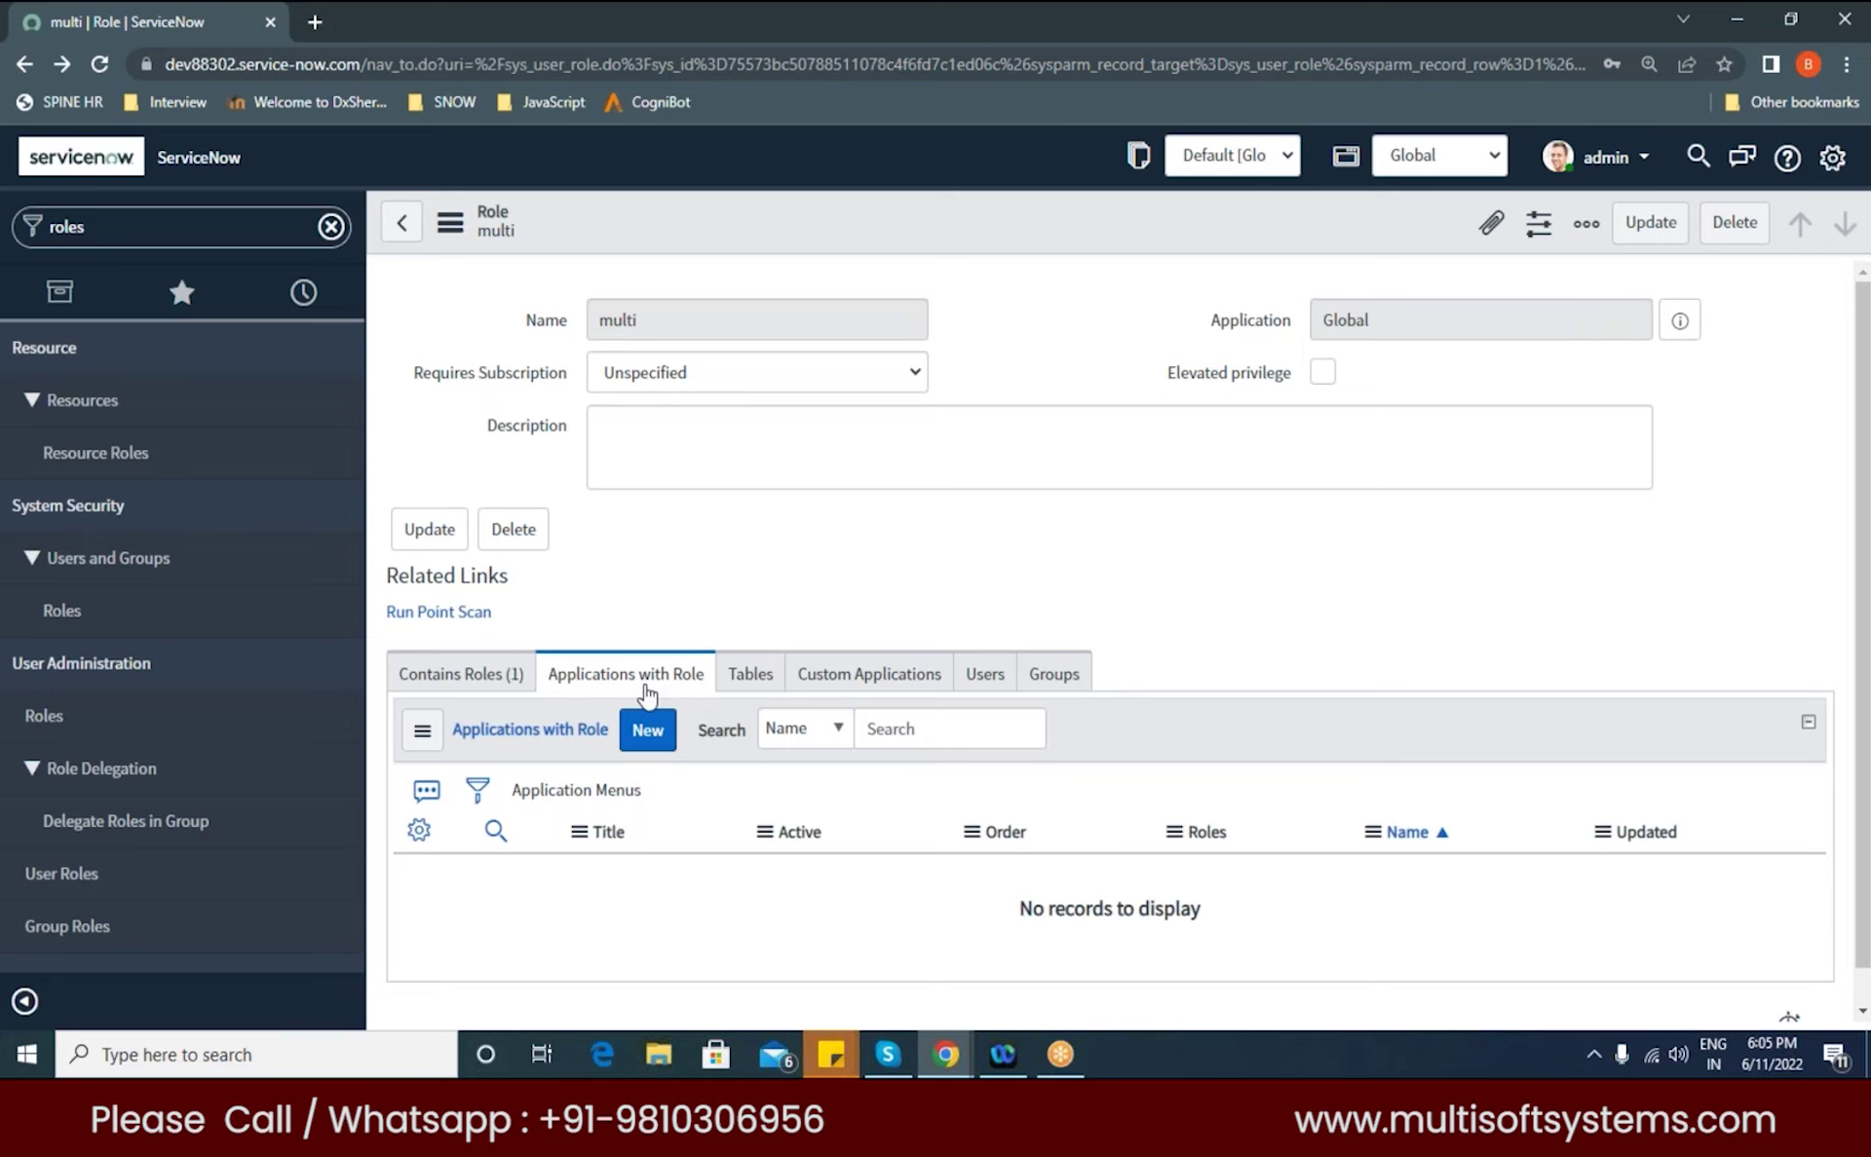
Step: Check that multi's Tables, Custom Applications and Users tabs are empty, then select the roles filter text
click(754, 674)
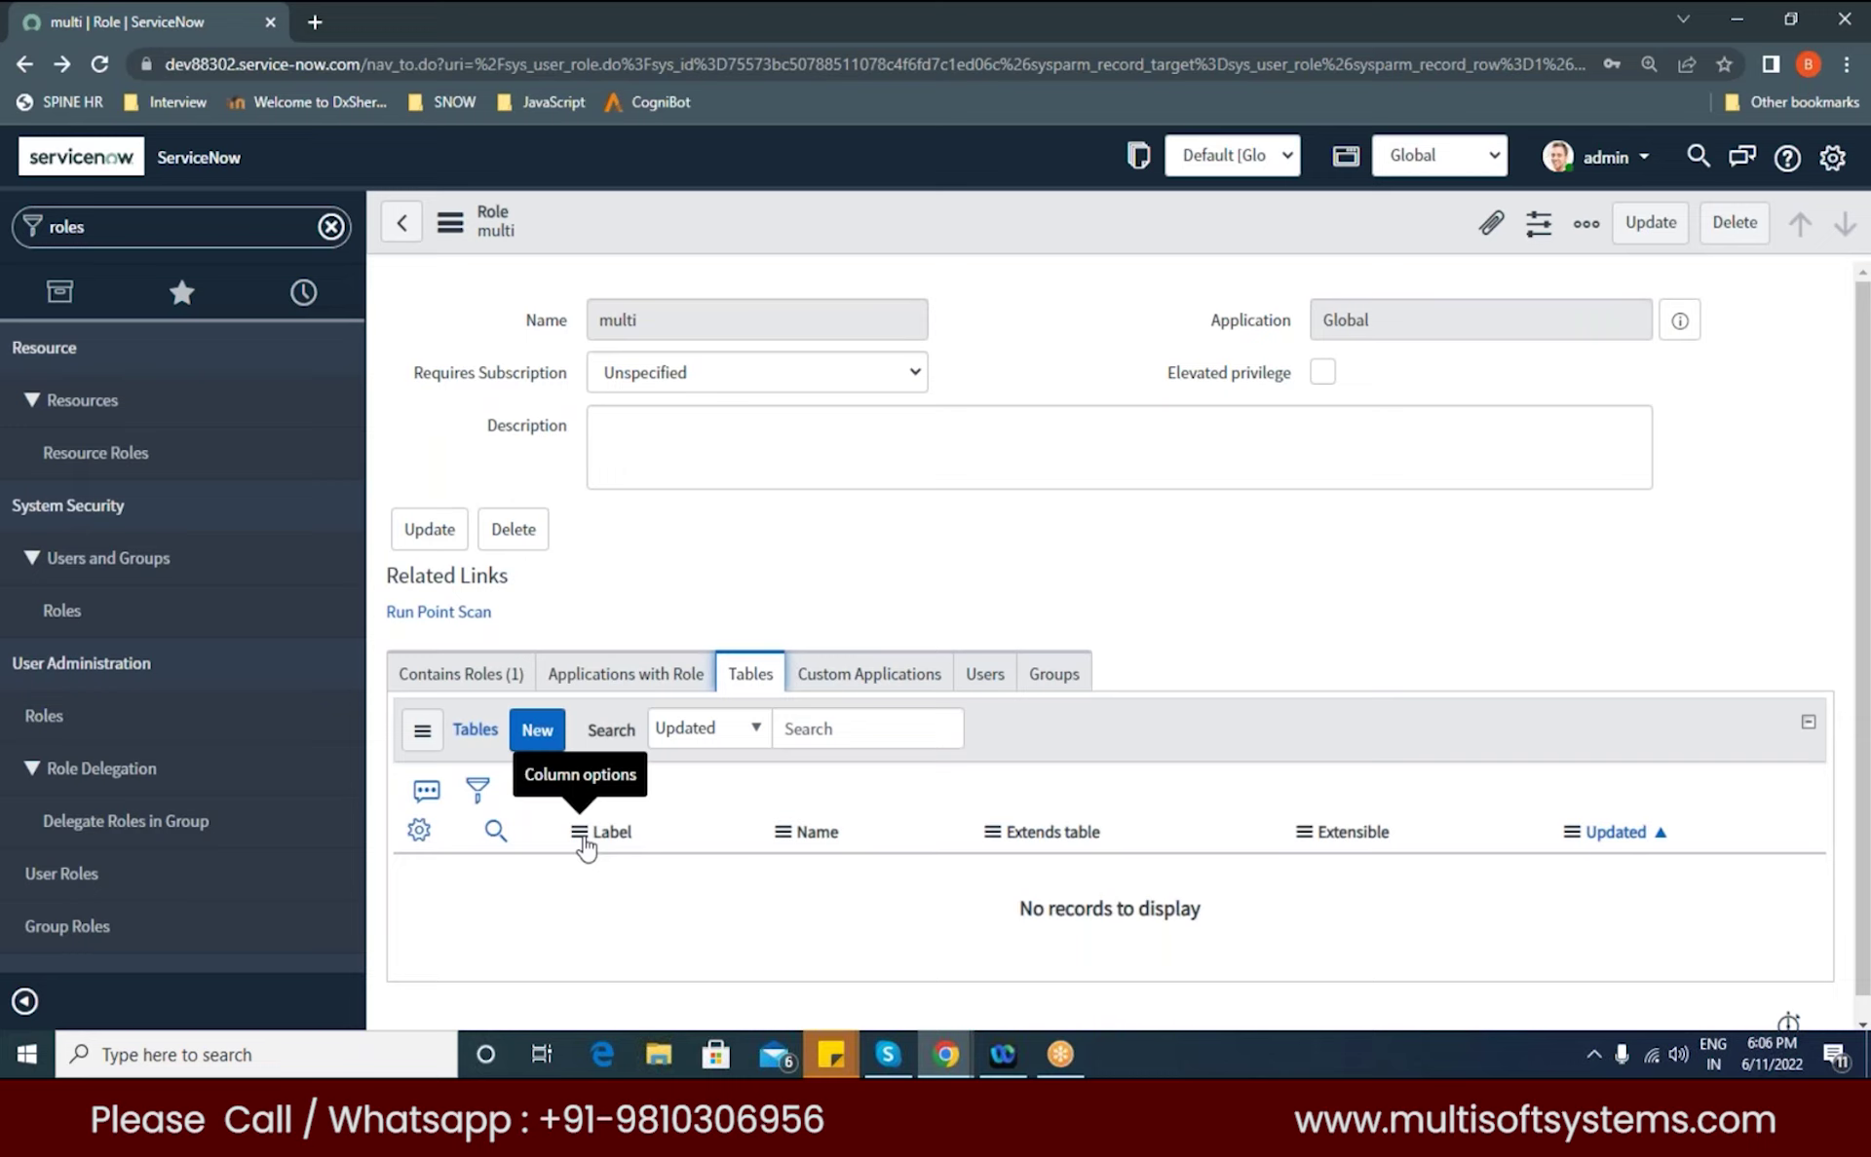
click(882, 685)
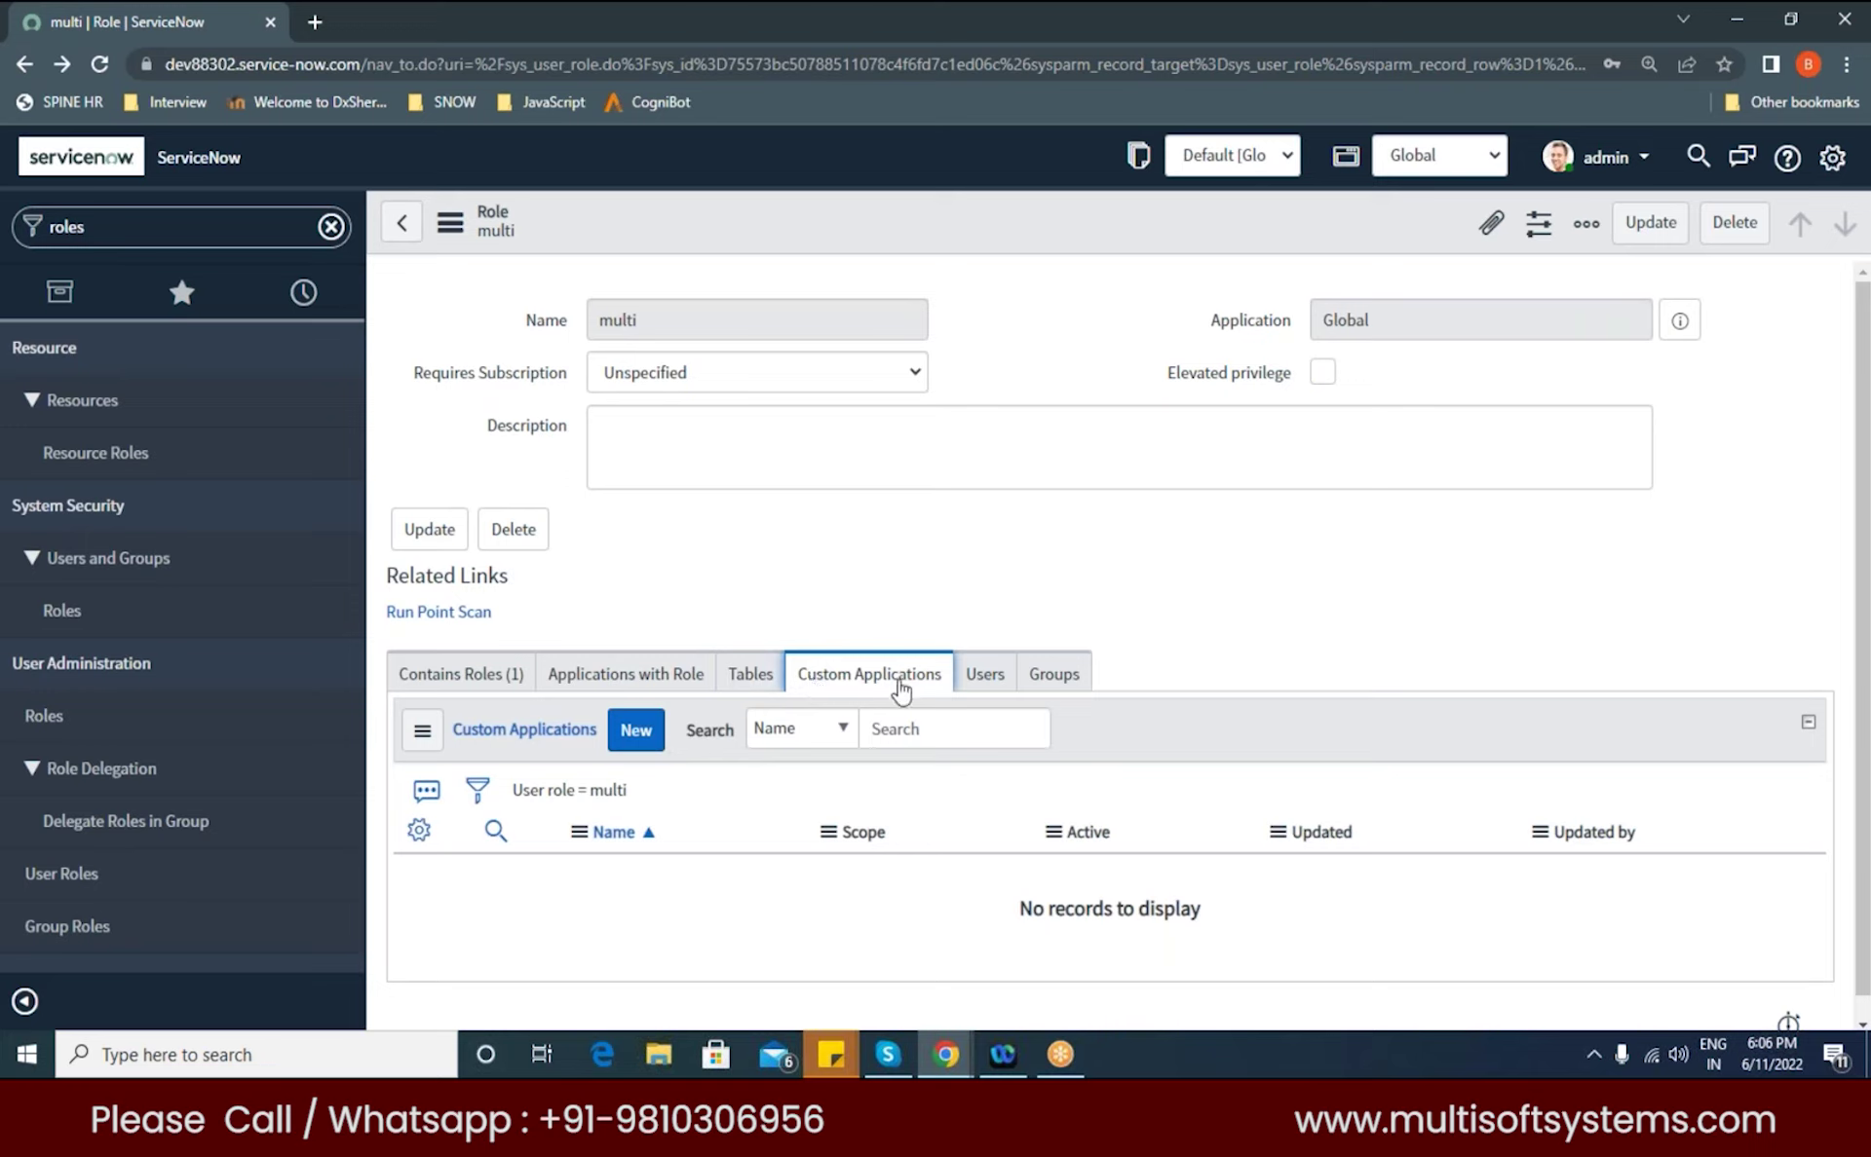
click(996, 684)
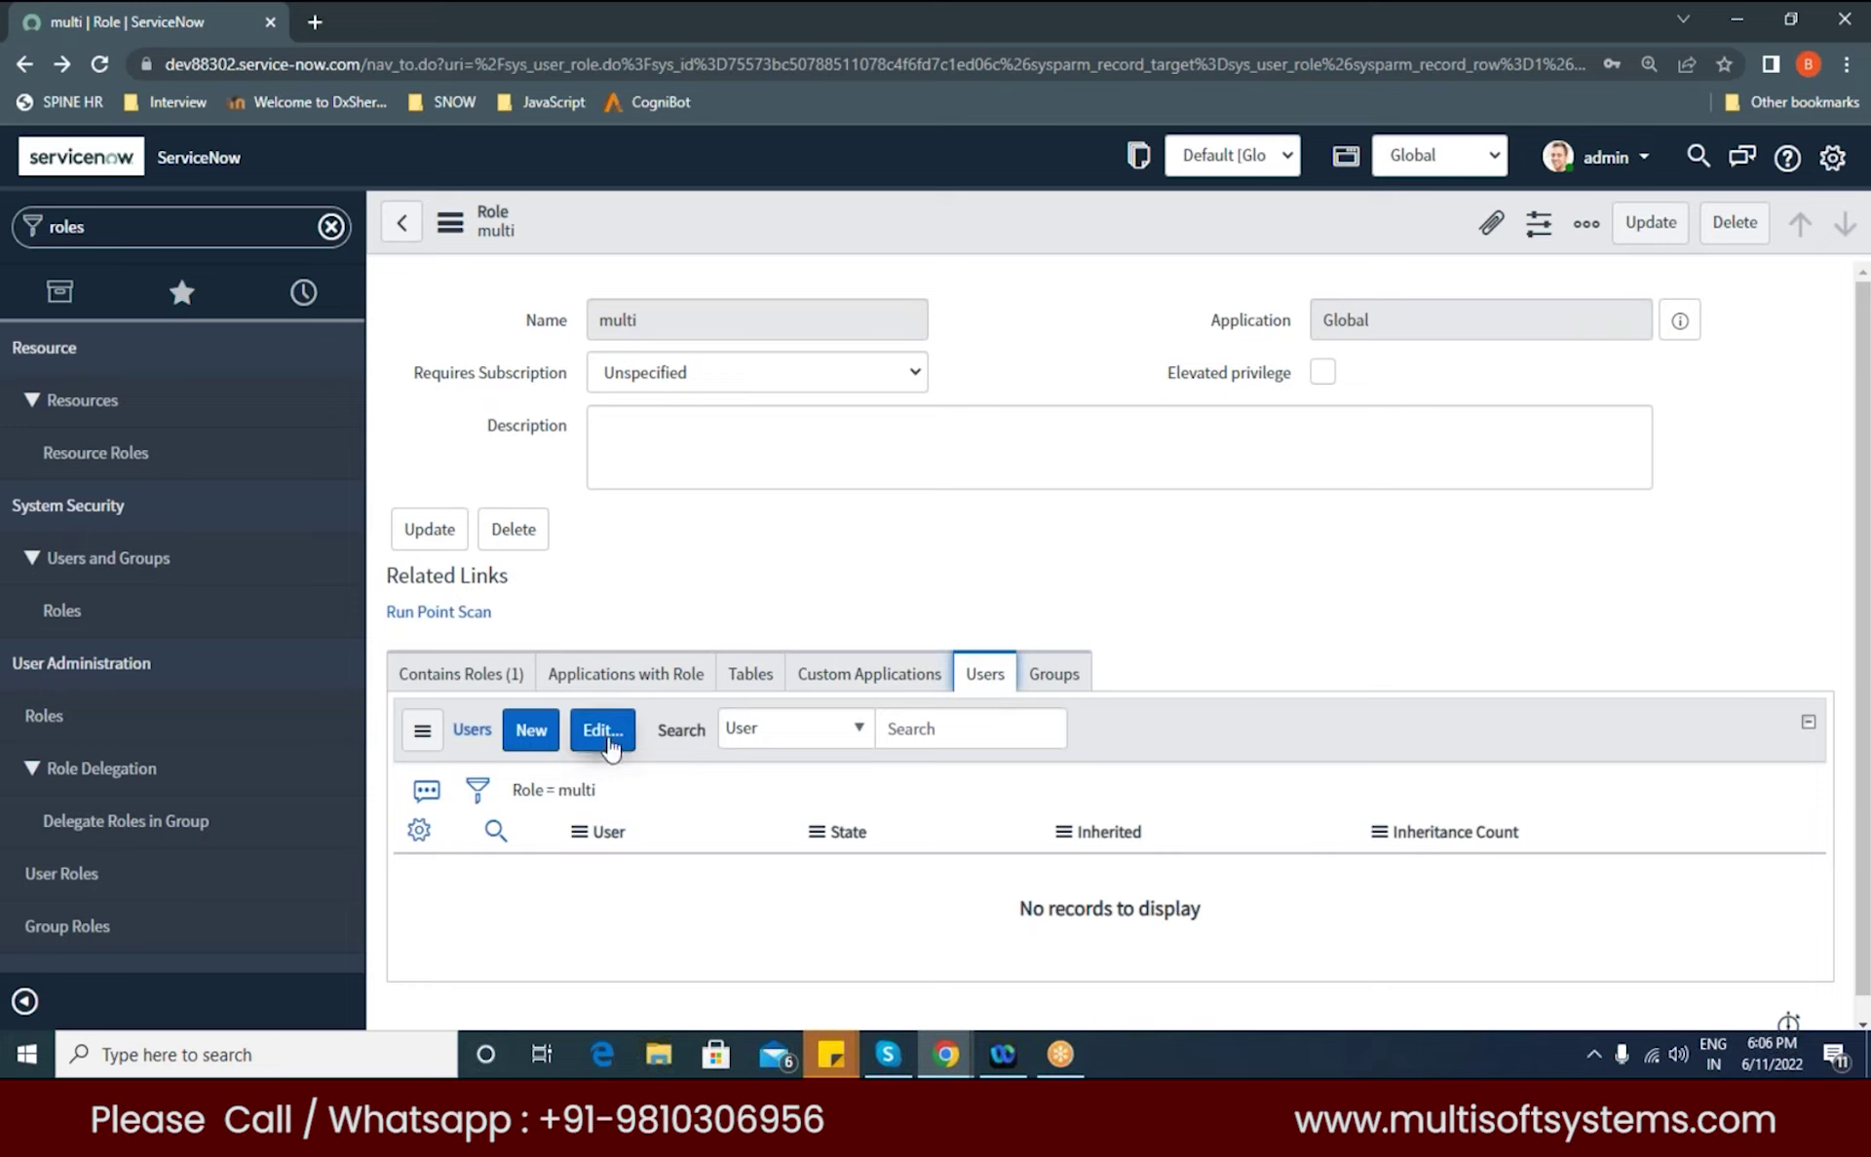
mouse_move(340, 348)
click(98, 244)
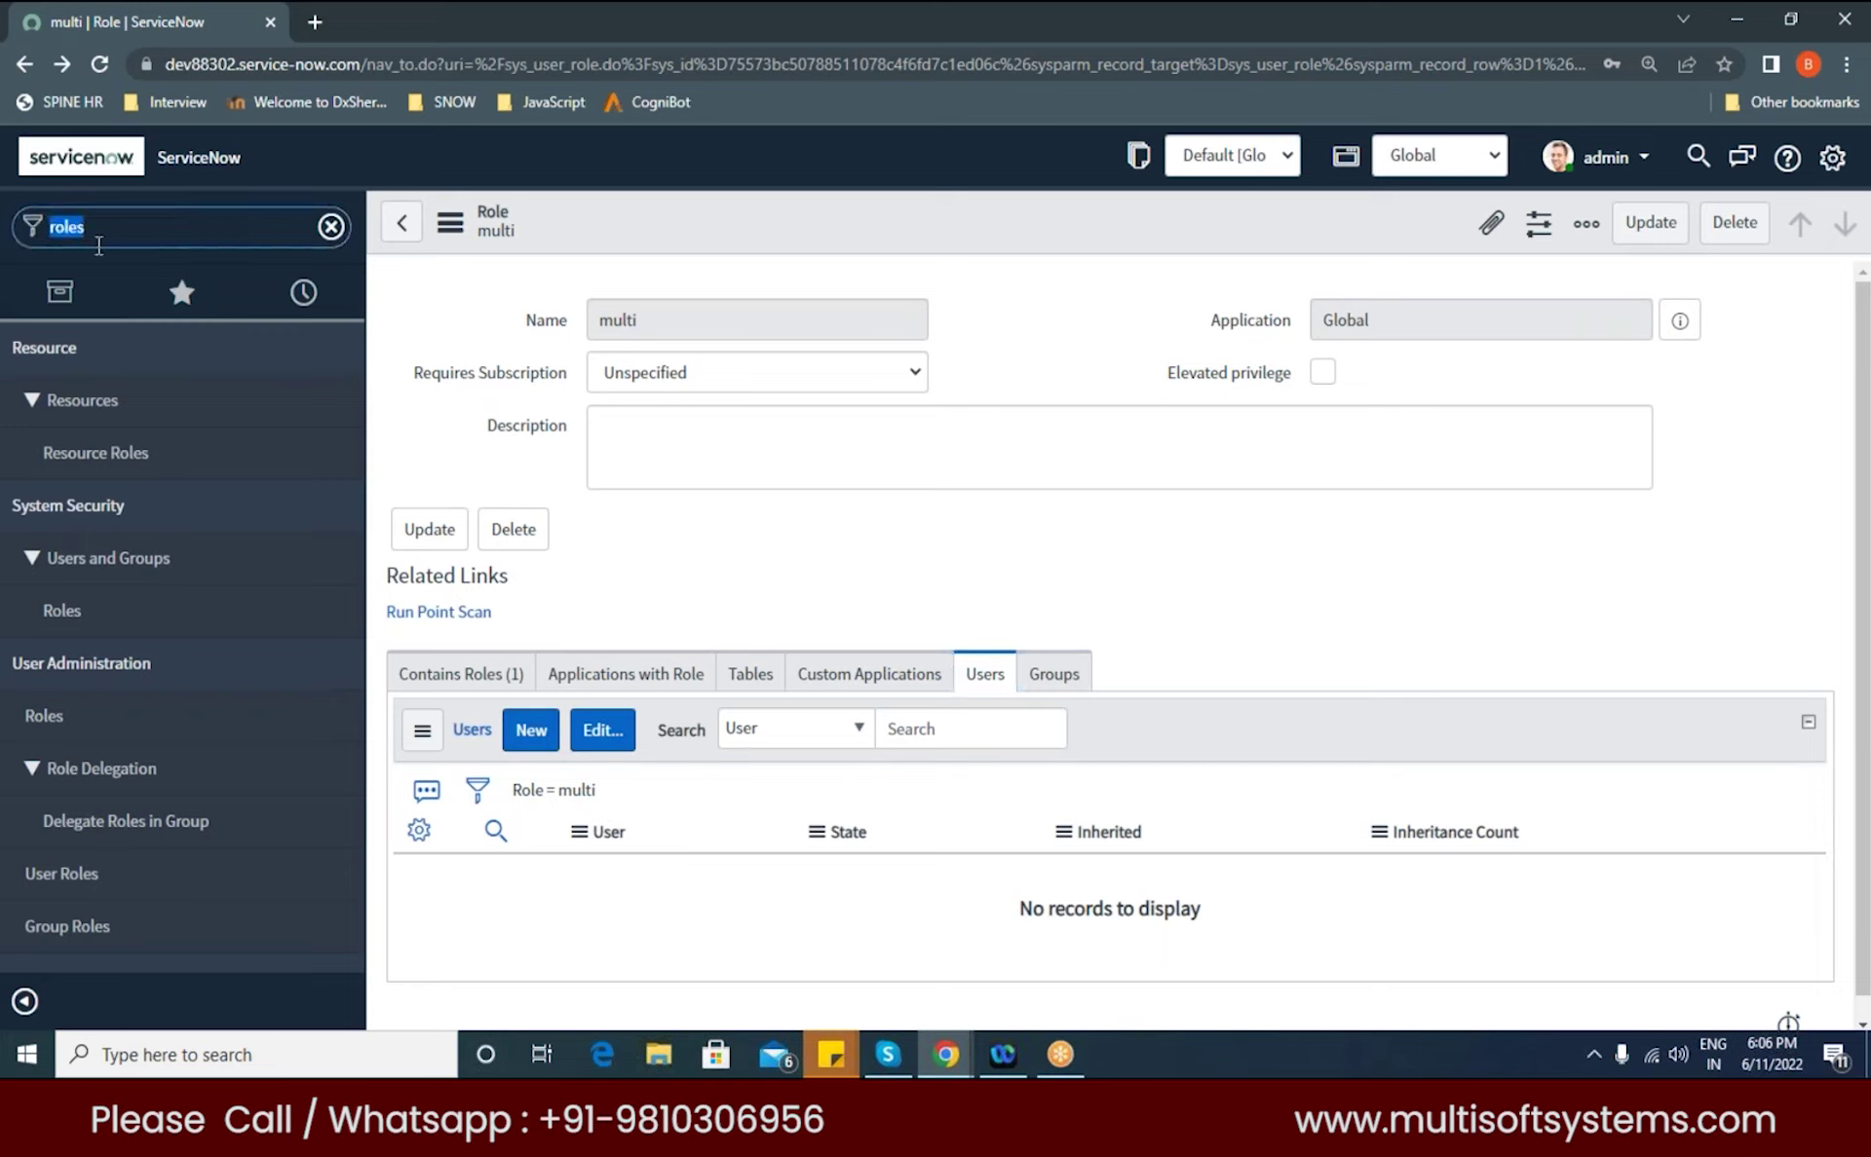
Step: Search for 'multisoft' in the Users edit list, add Multisoft to the multi role, and save
click(723, 797)
click(602, 729)
text(multisoft)
double_click(744, 590)
scroll(881, 572, down, 2)
click(1138, 881)
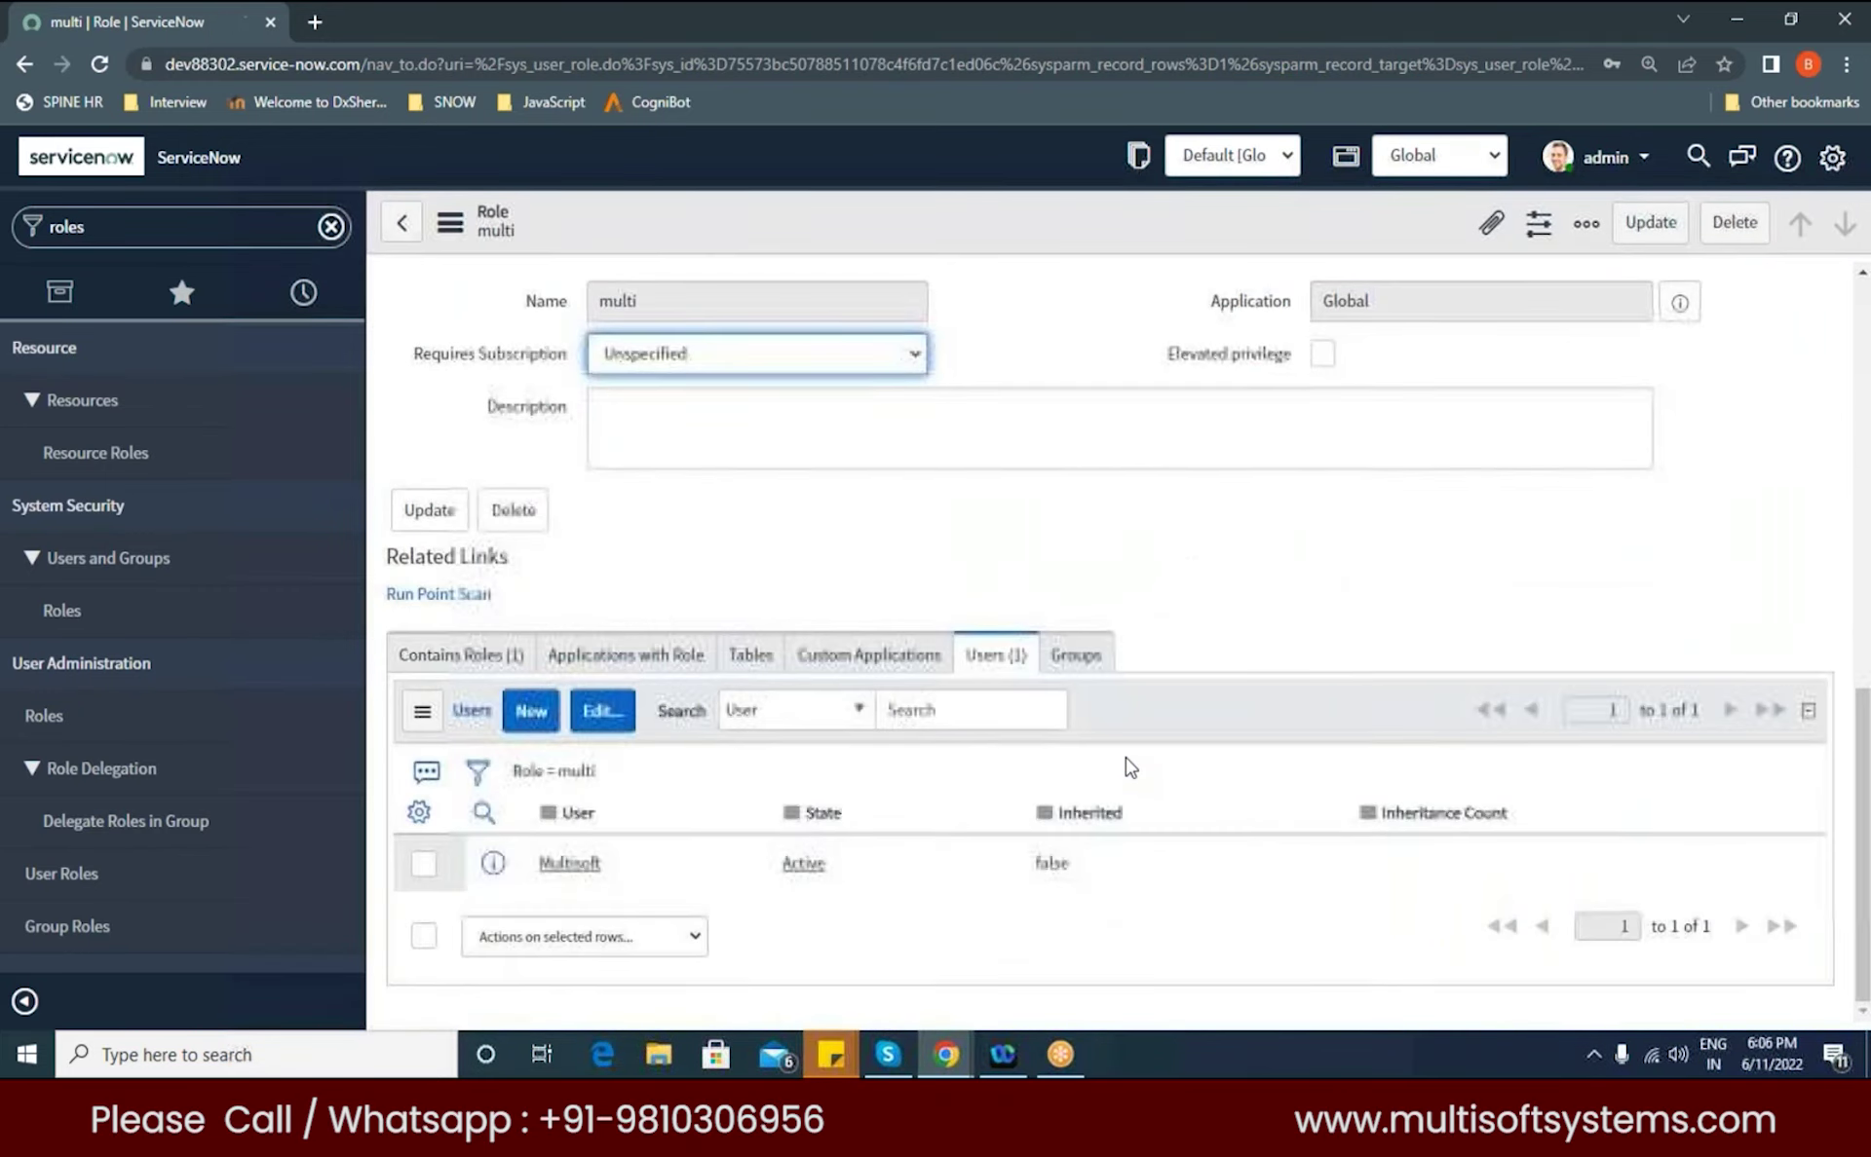
Step: Show the multi role's contained roles and select the role name 'multi'
scroll(585, 633, down, 1)
click(444, 615)
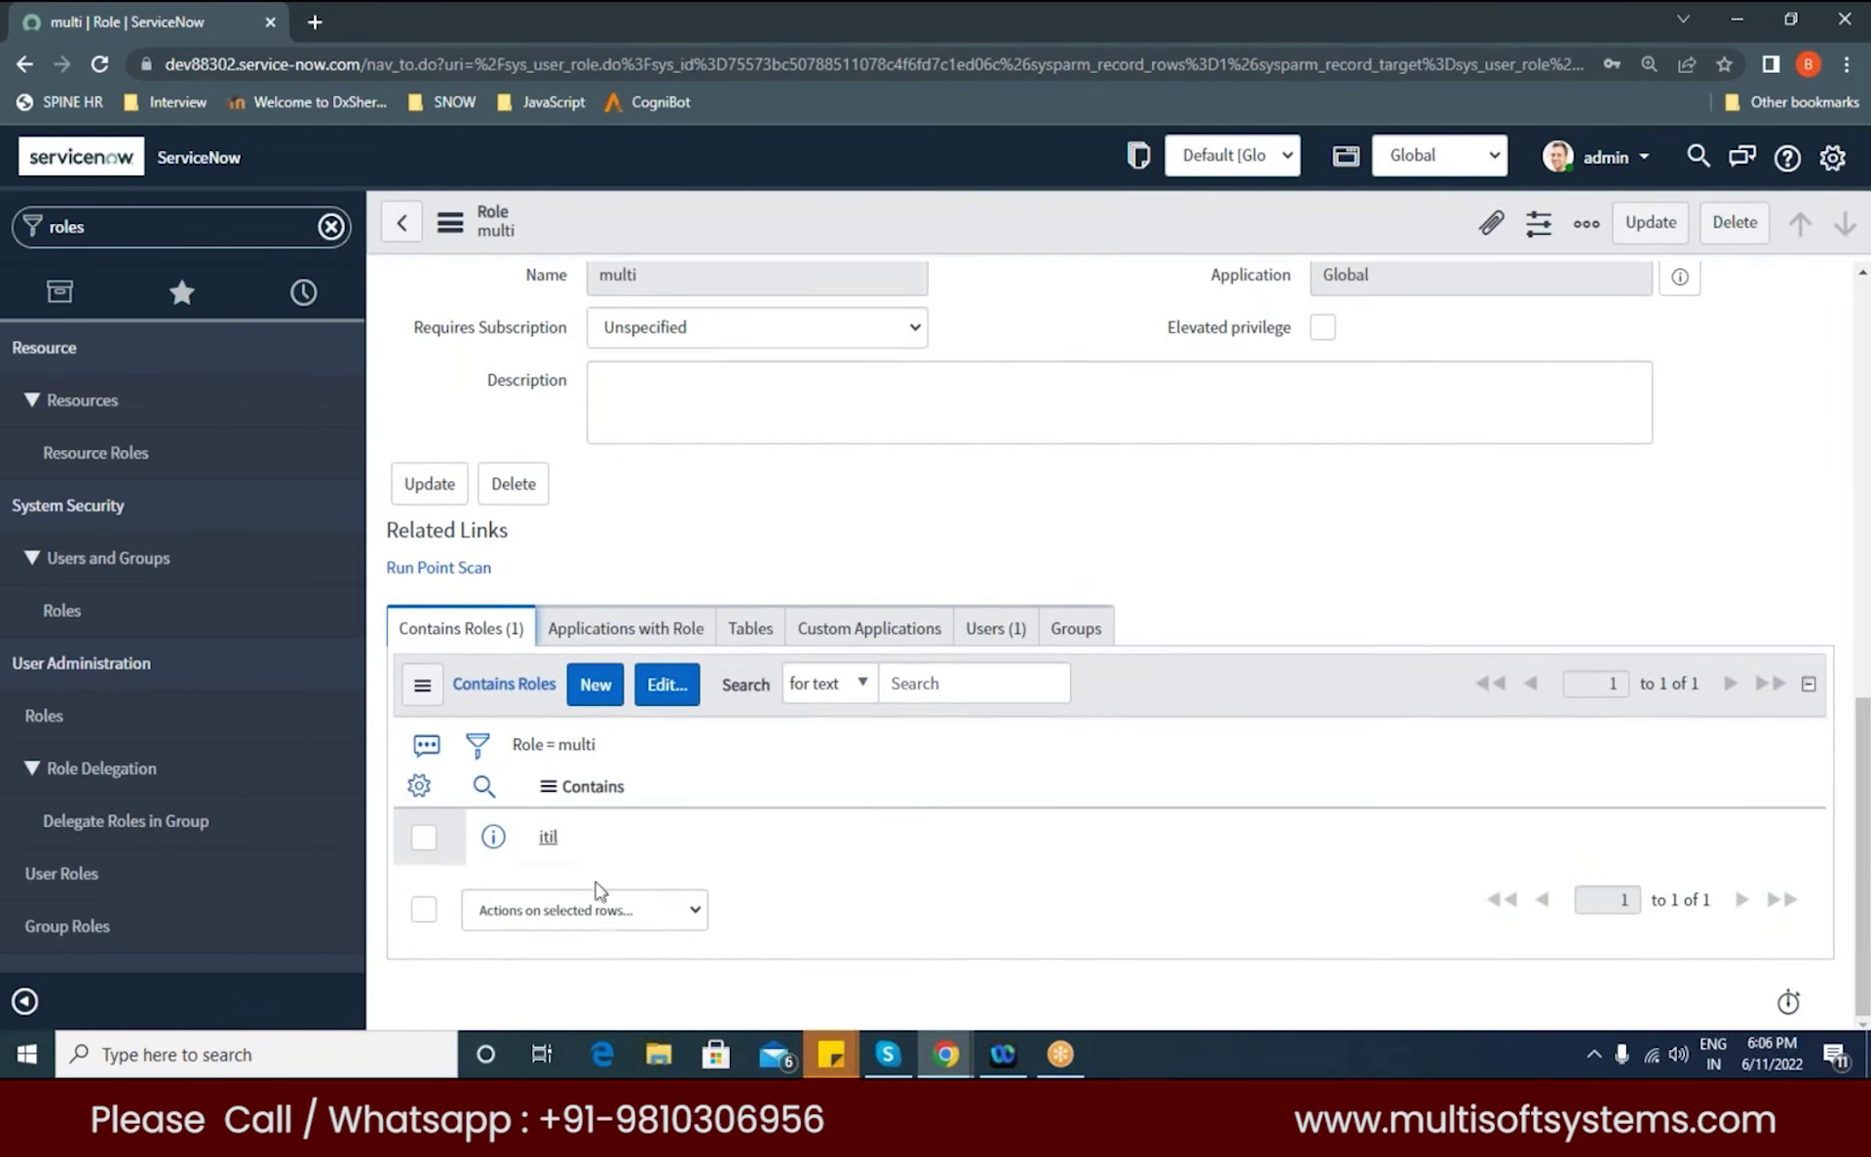
scroll(816, 787, up, 1)
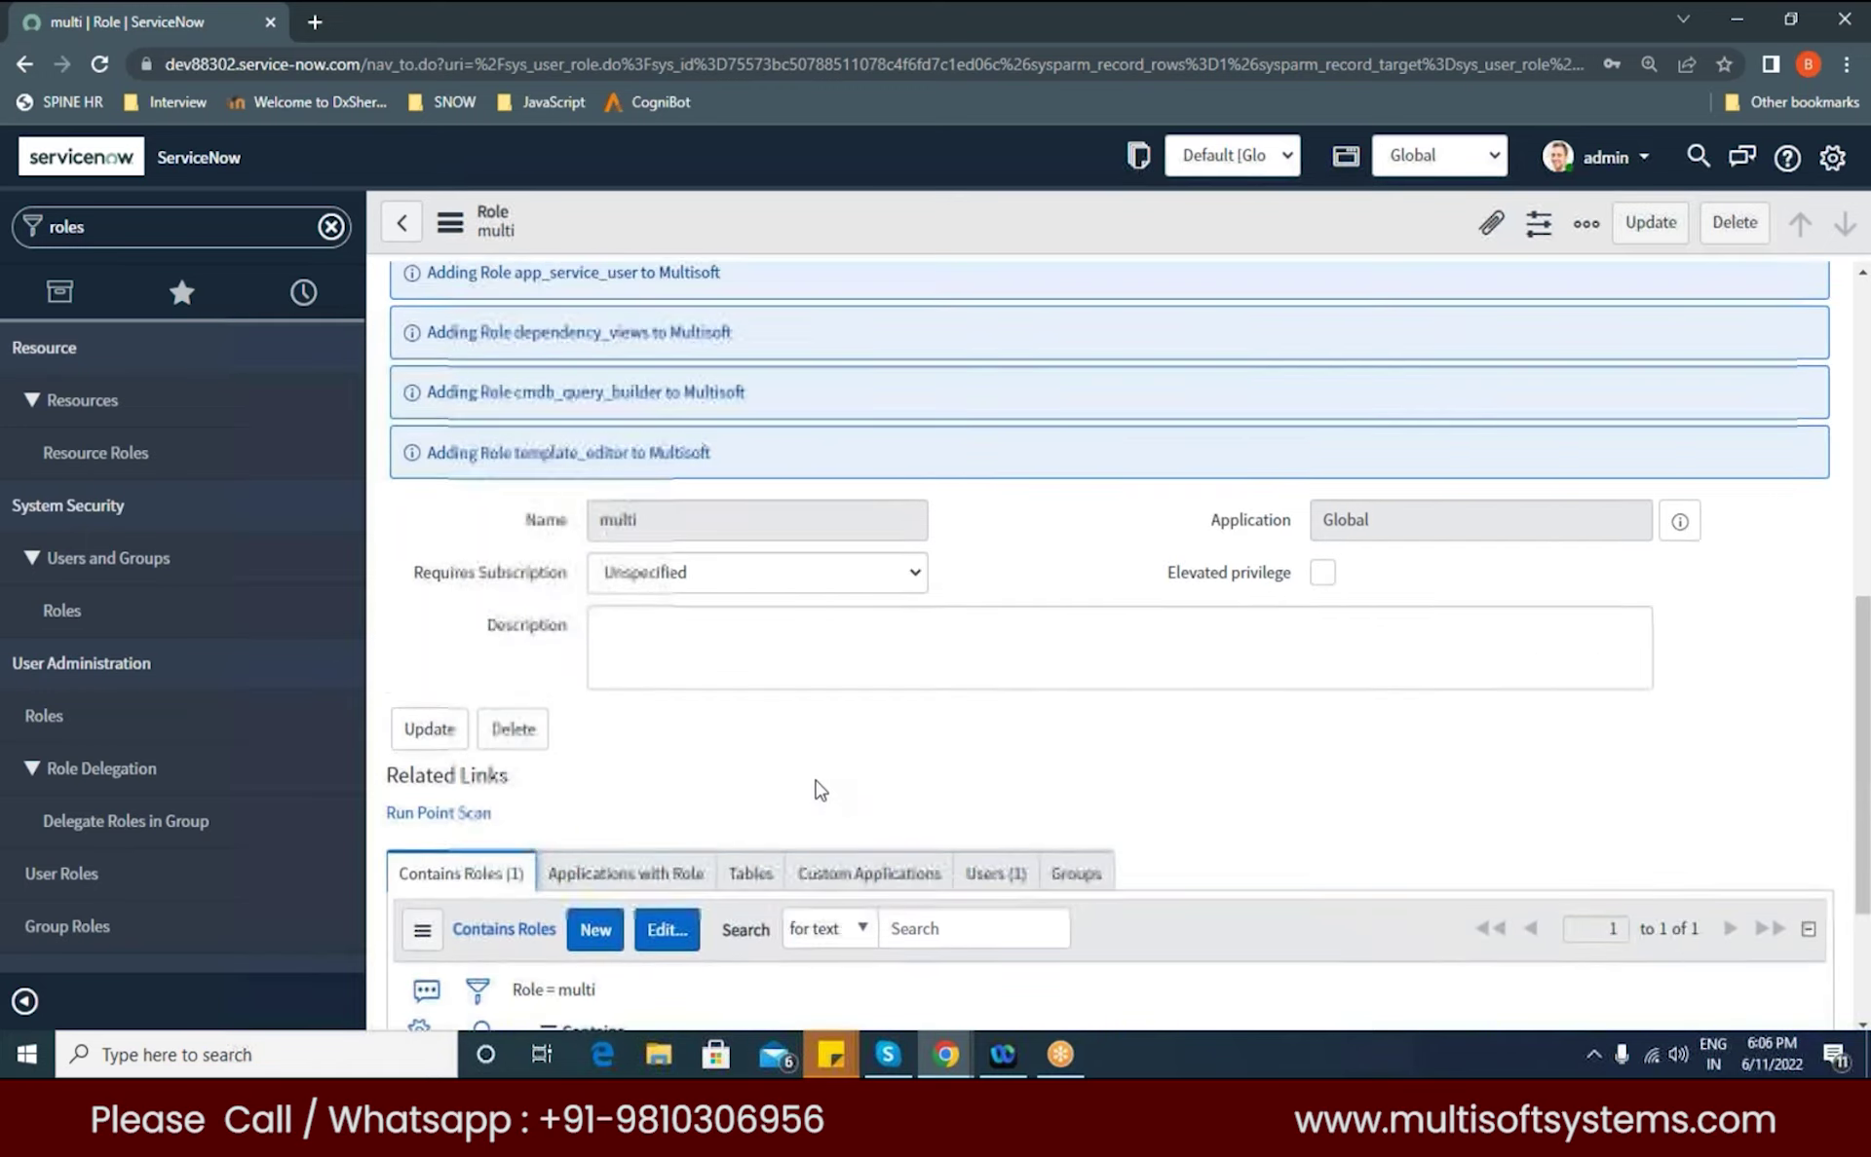
double_click(597, 749)
scroll(597, 749, down, 1)
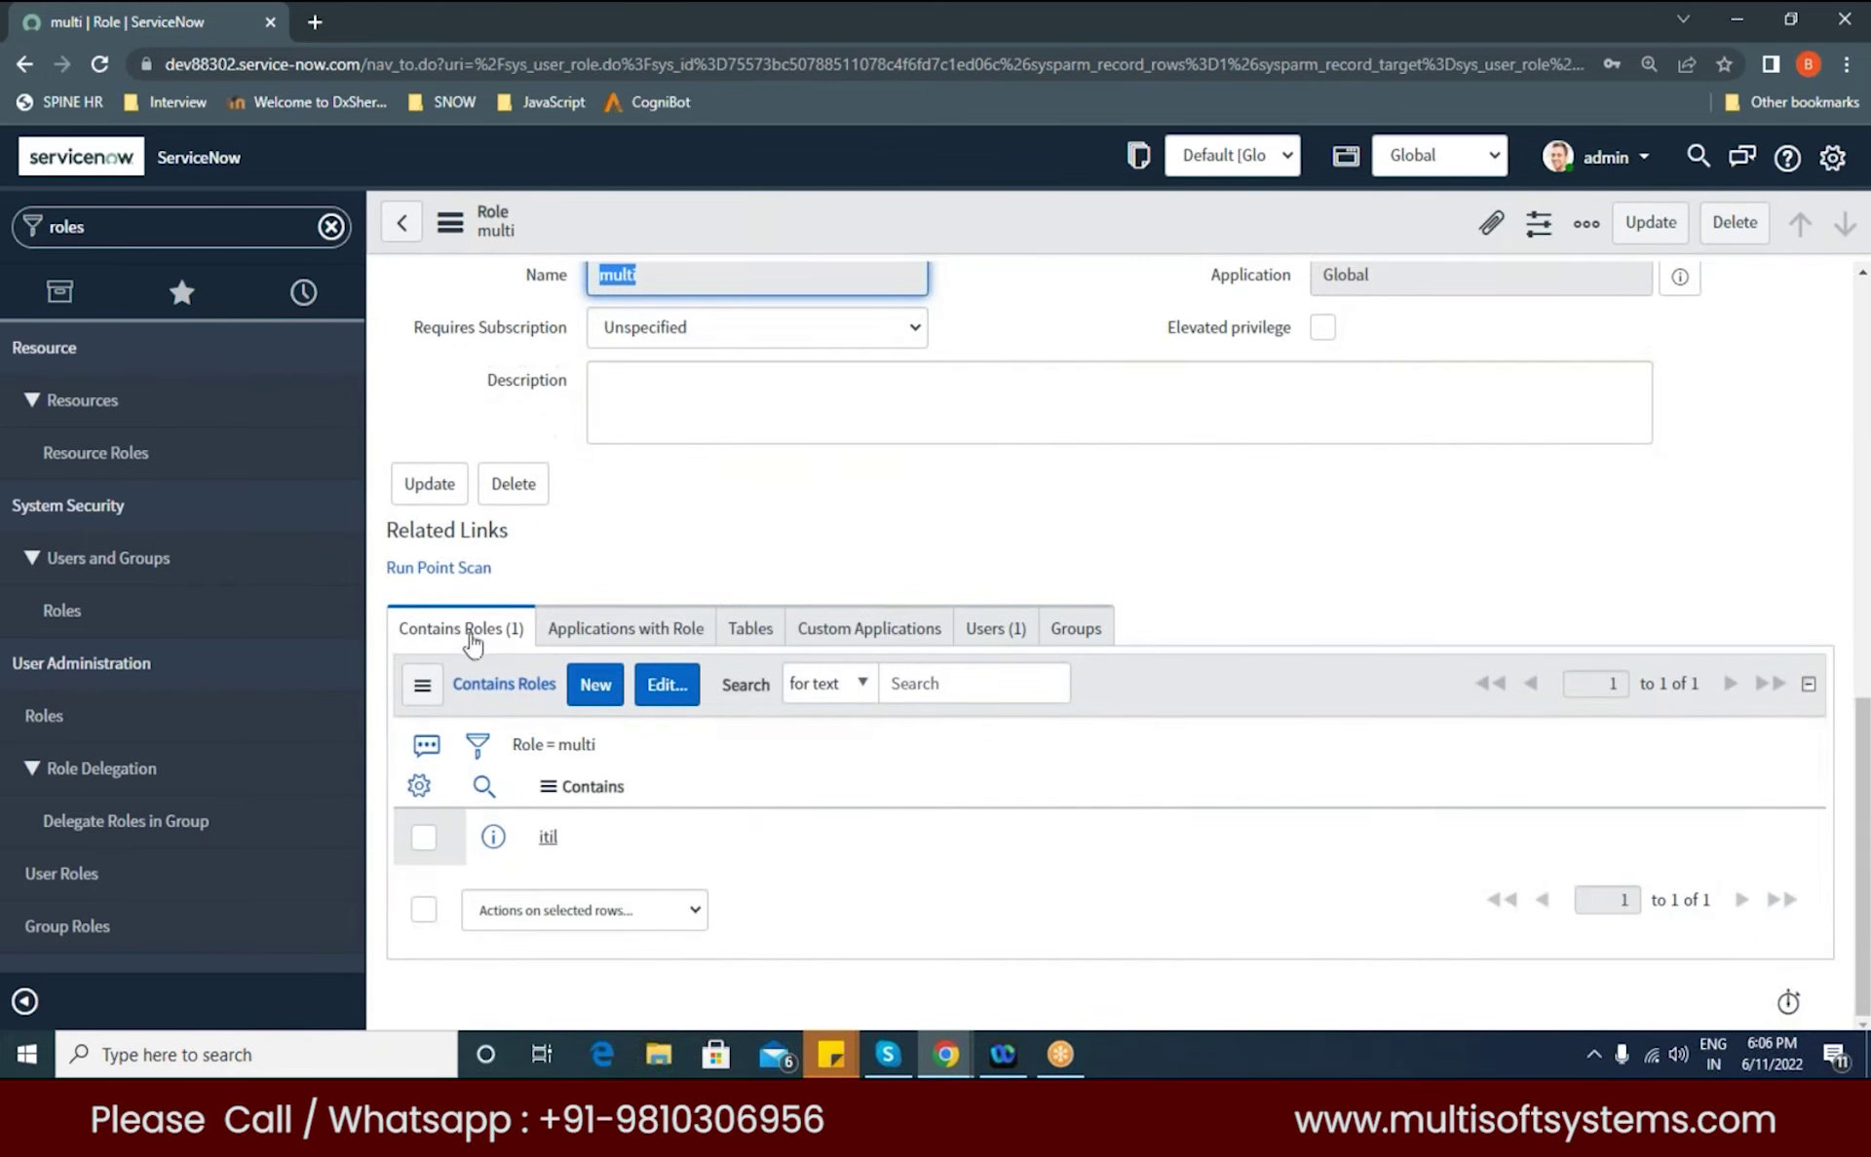
Step: Open the contained itil role, check multi's Users and Tables lists, and start a new table
click(548, 837)
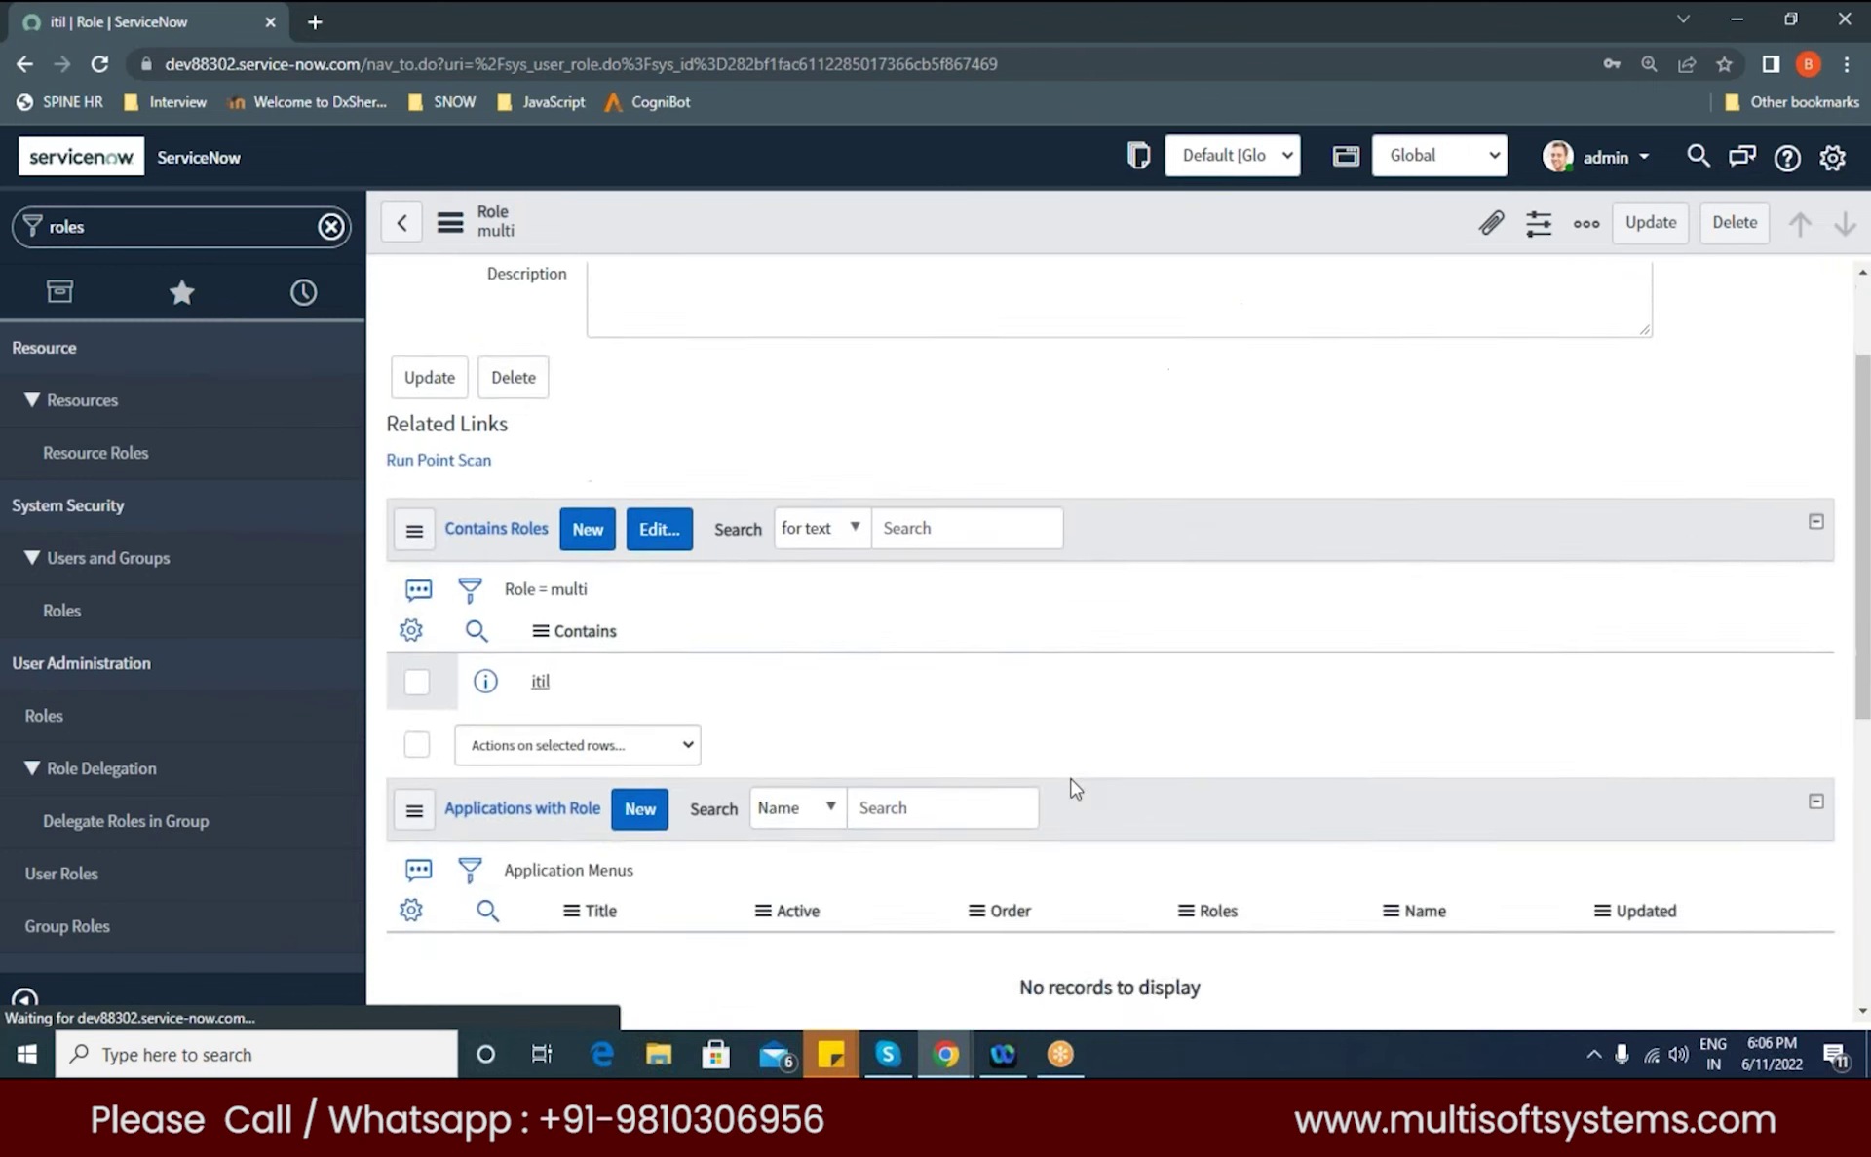
click(1013, 655)
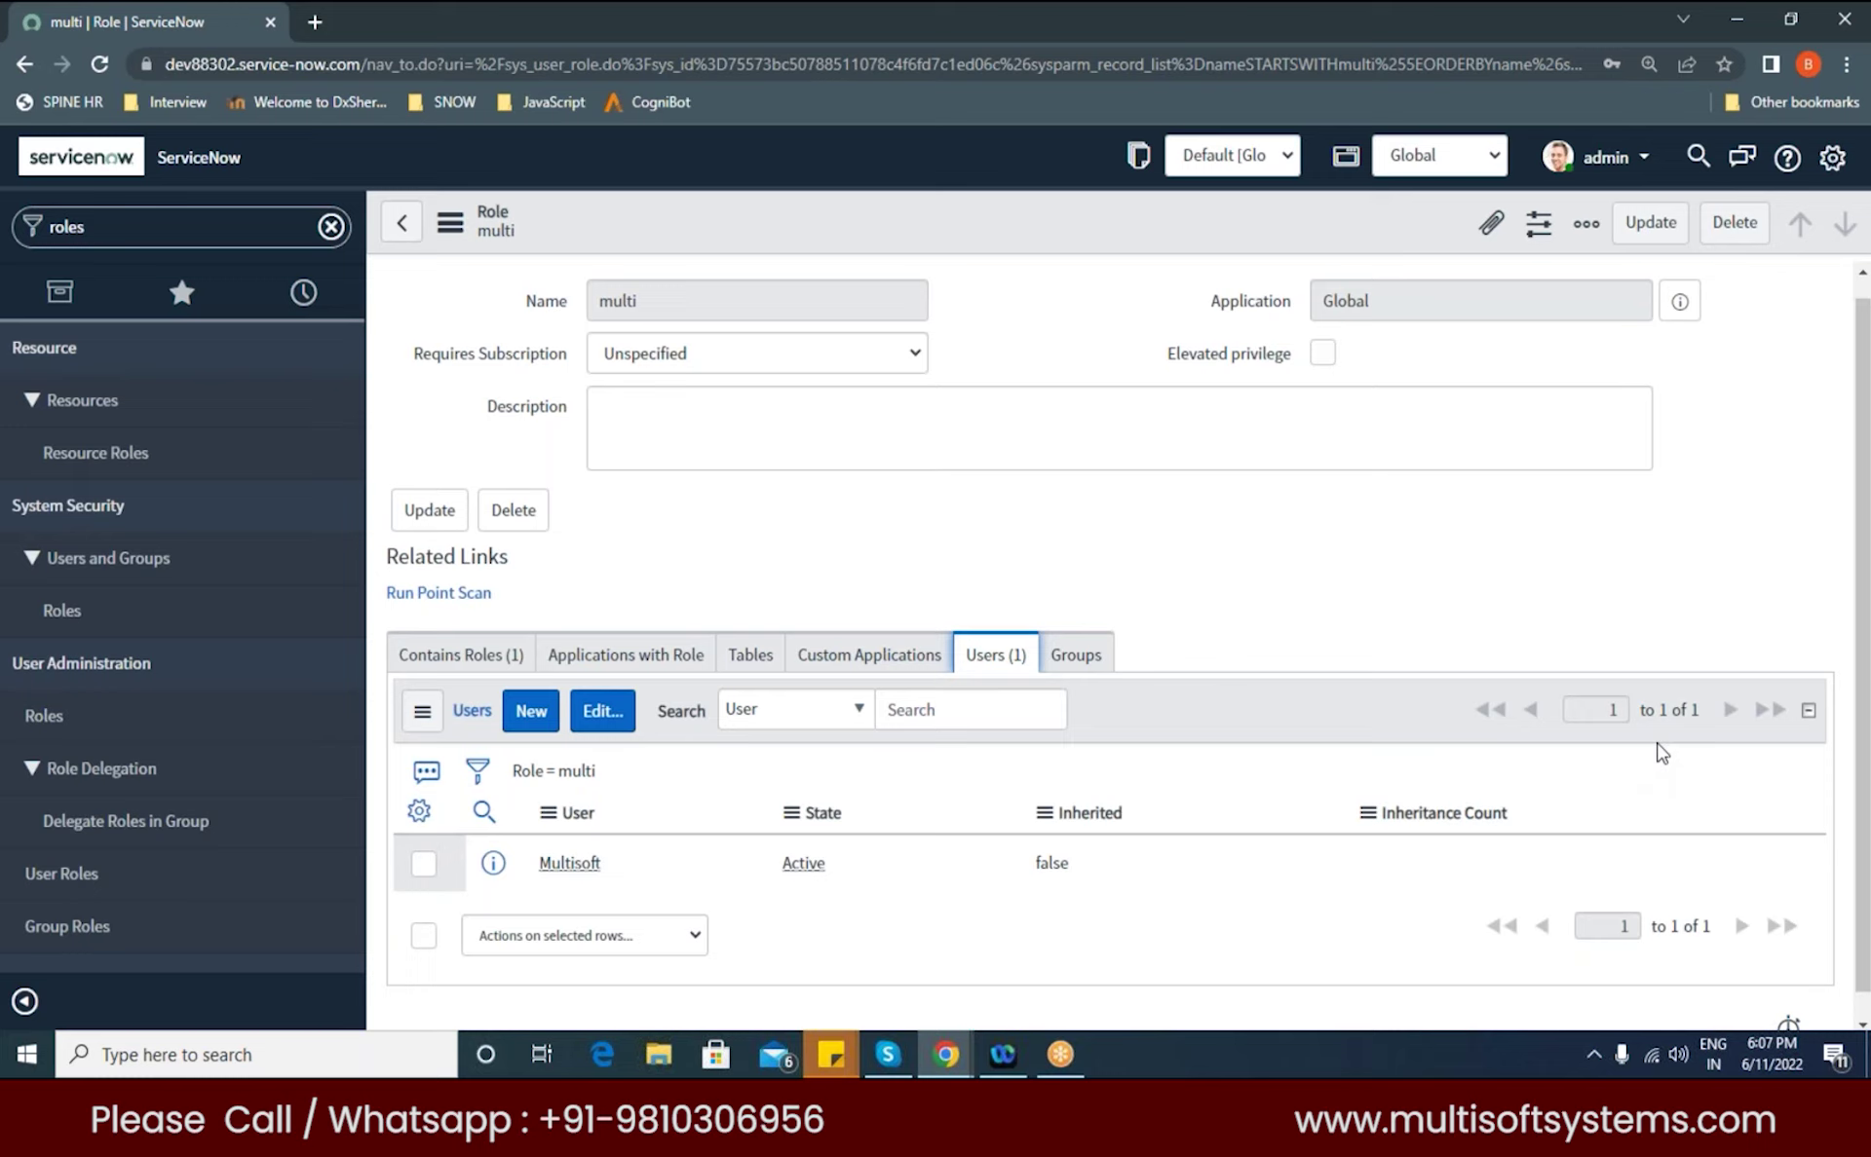
click(756, 672)
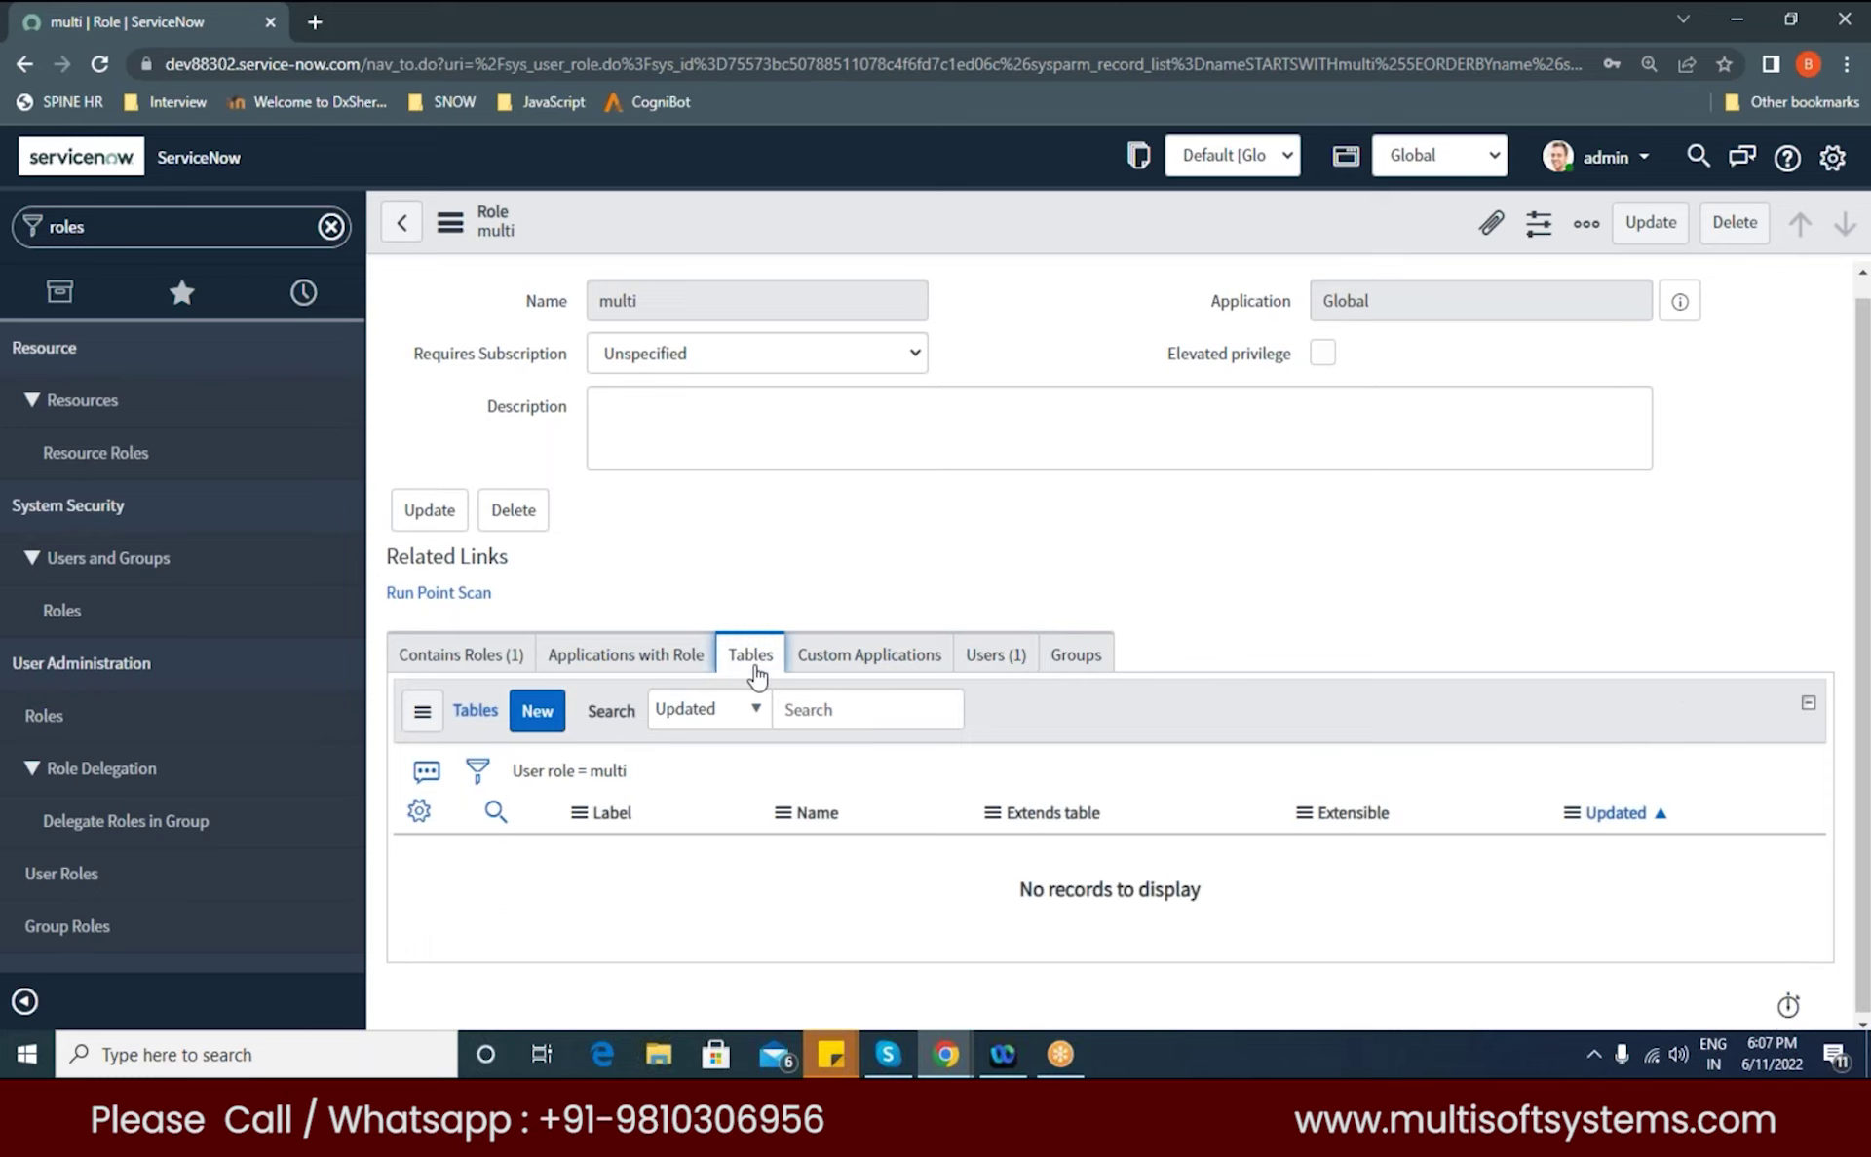
click(537, 711)
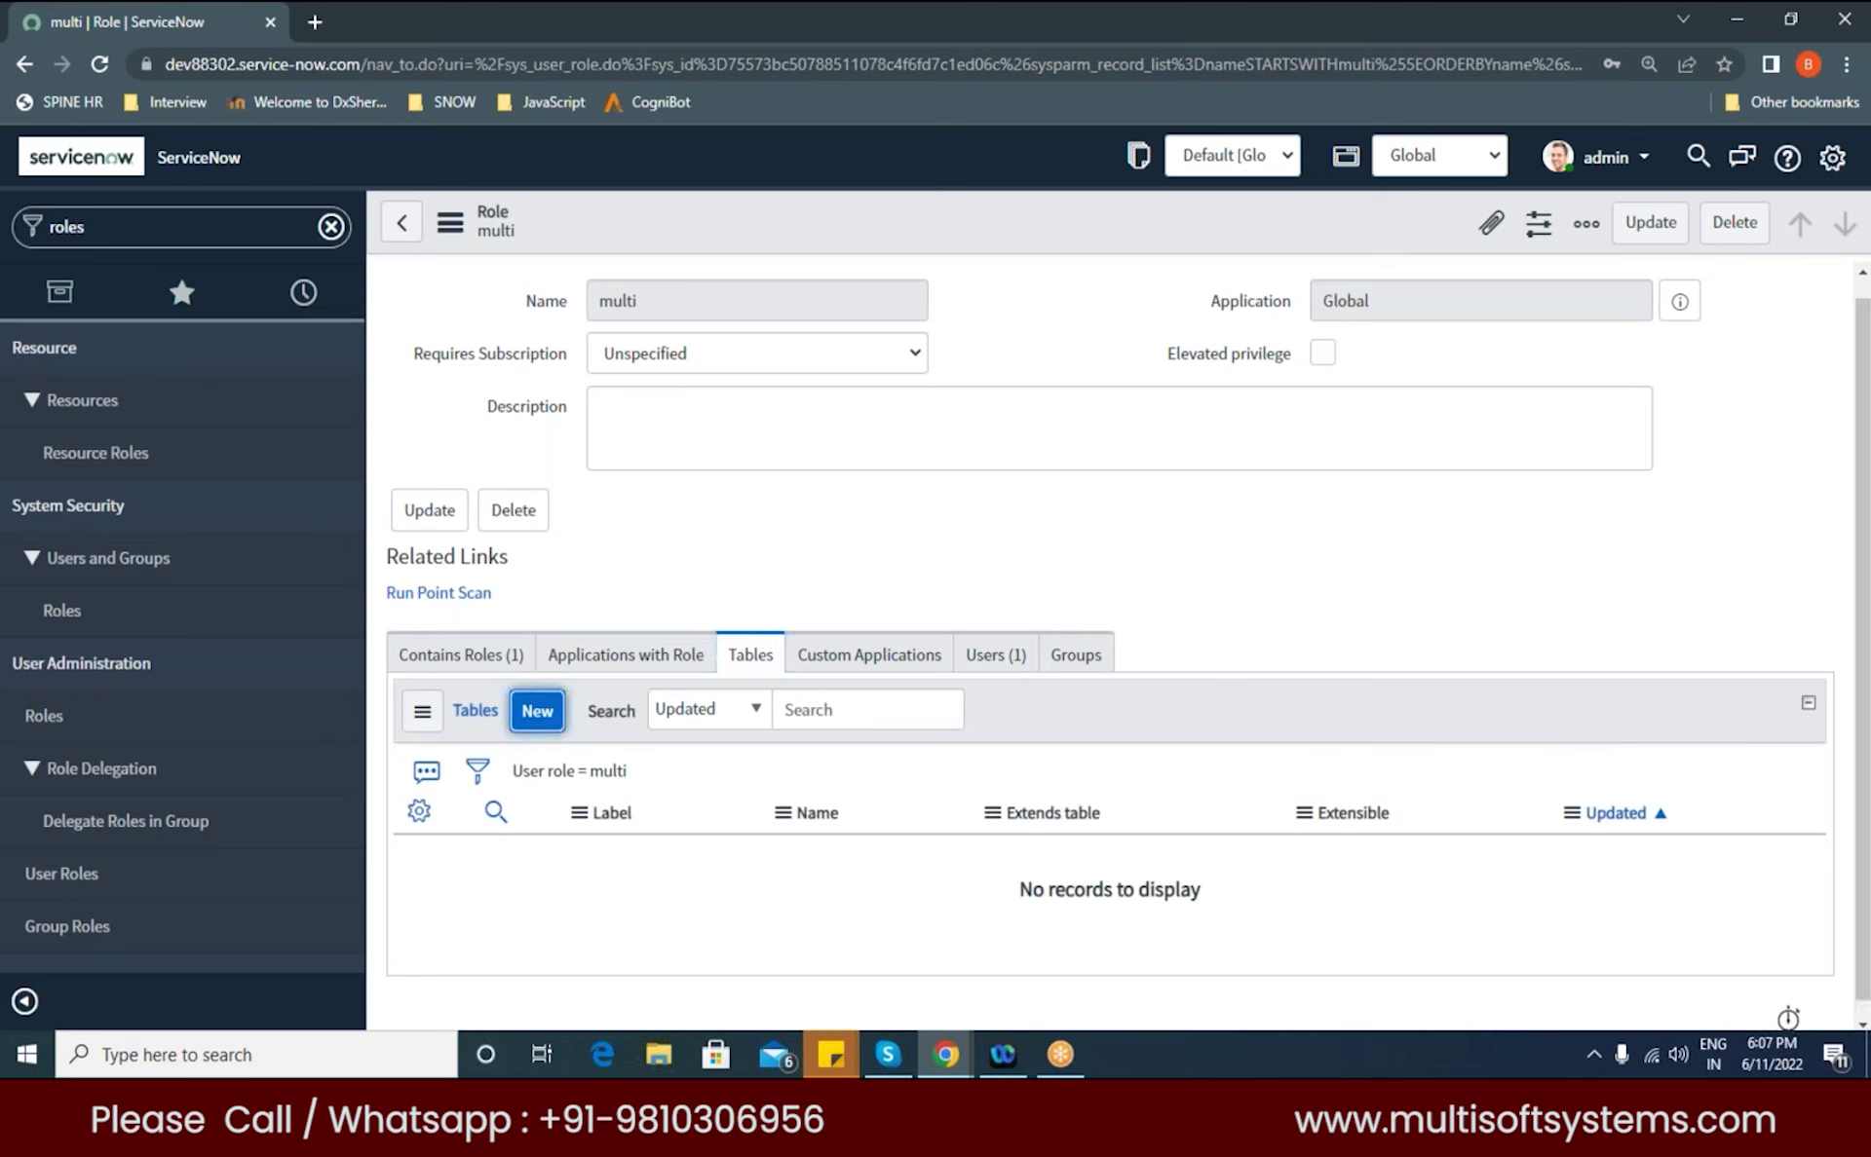